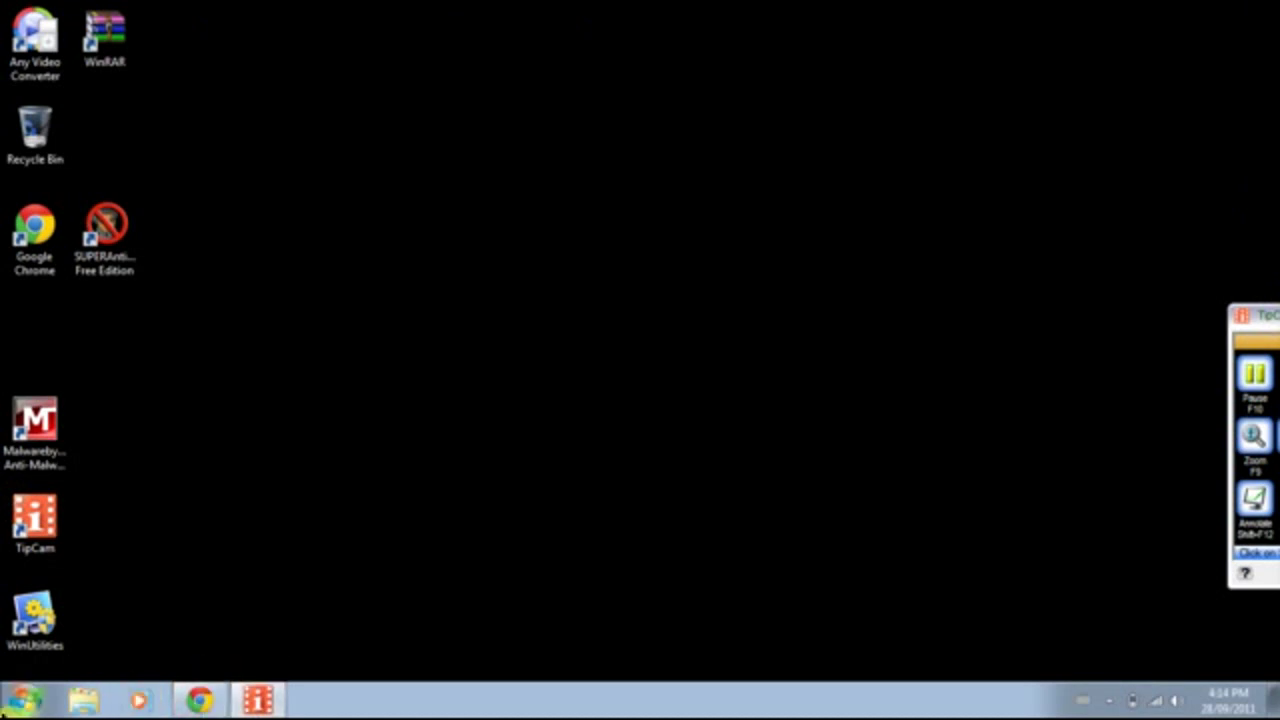
# Restore the Chrome window showing Avira's free antivirus download page.
pyautogui.click(203, 698)
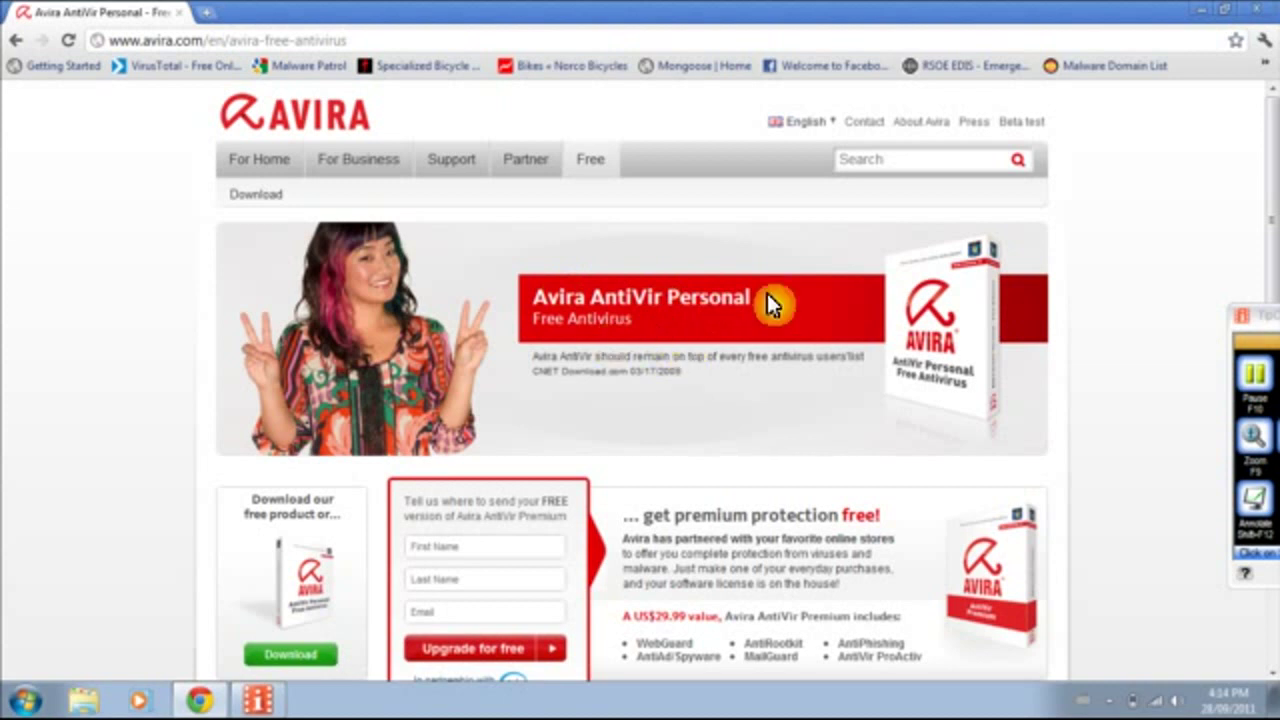
# Scroll to Avira's Compare products table to review the free edition's features.
pyautogui.scroll(-3, 632, 458)
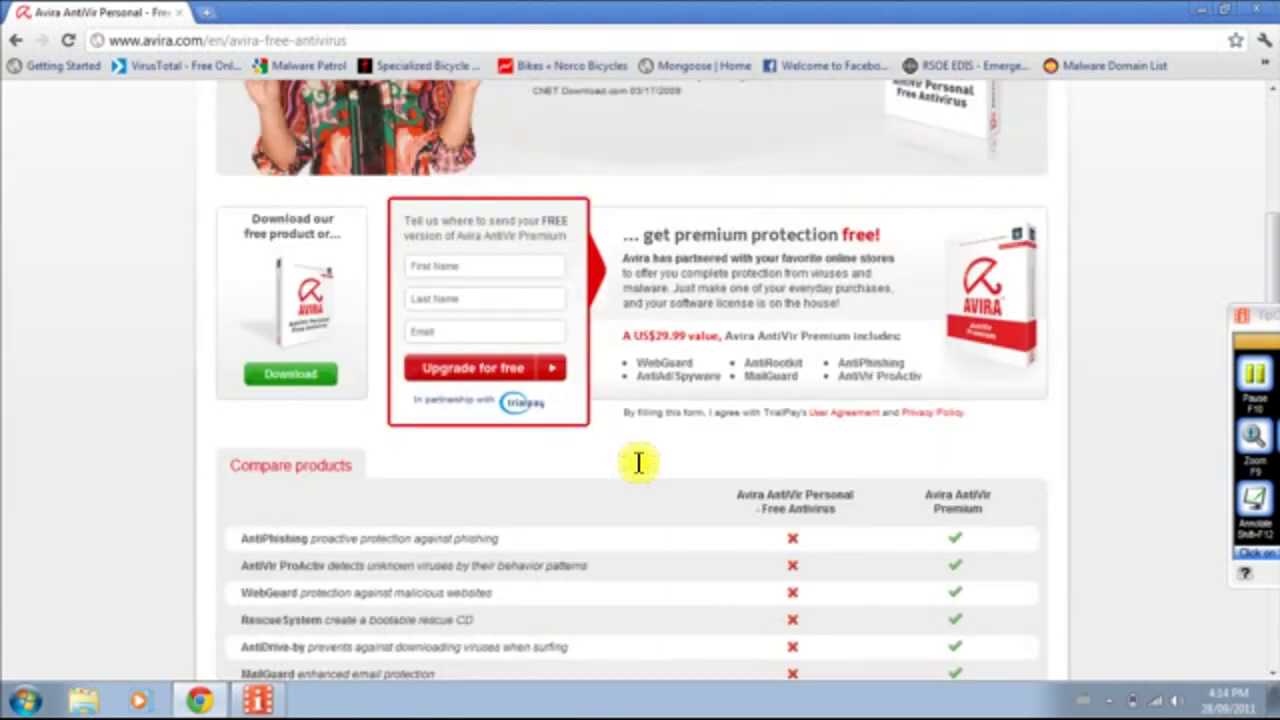
pyautogui.scroll(-5, 794, 543)
pyautogui.scroll(2, 814, 551)
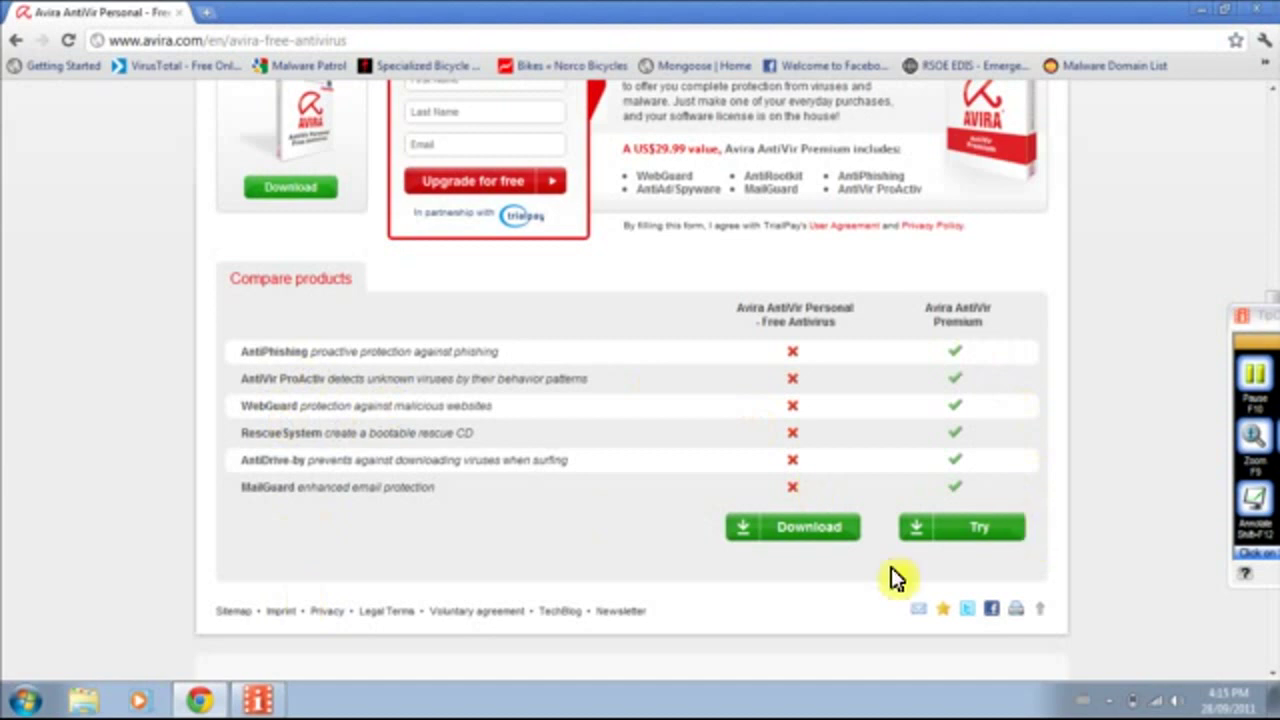
# Download avira_antivir_personal_en.exe from Download.com, closing the CNET popup and keeping the file.
pyautogui.moveTo(800, 537)
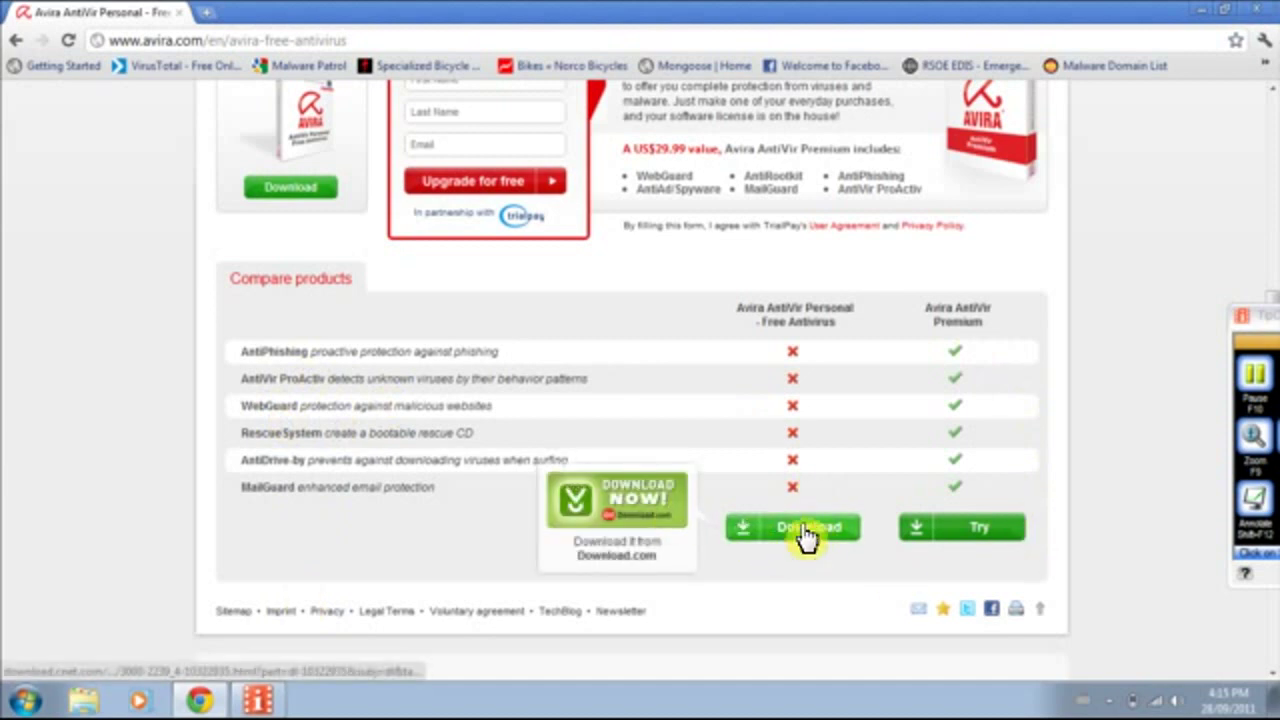
pyautogui.click(806, 530)
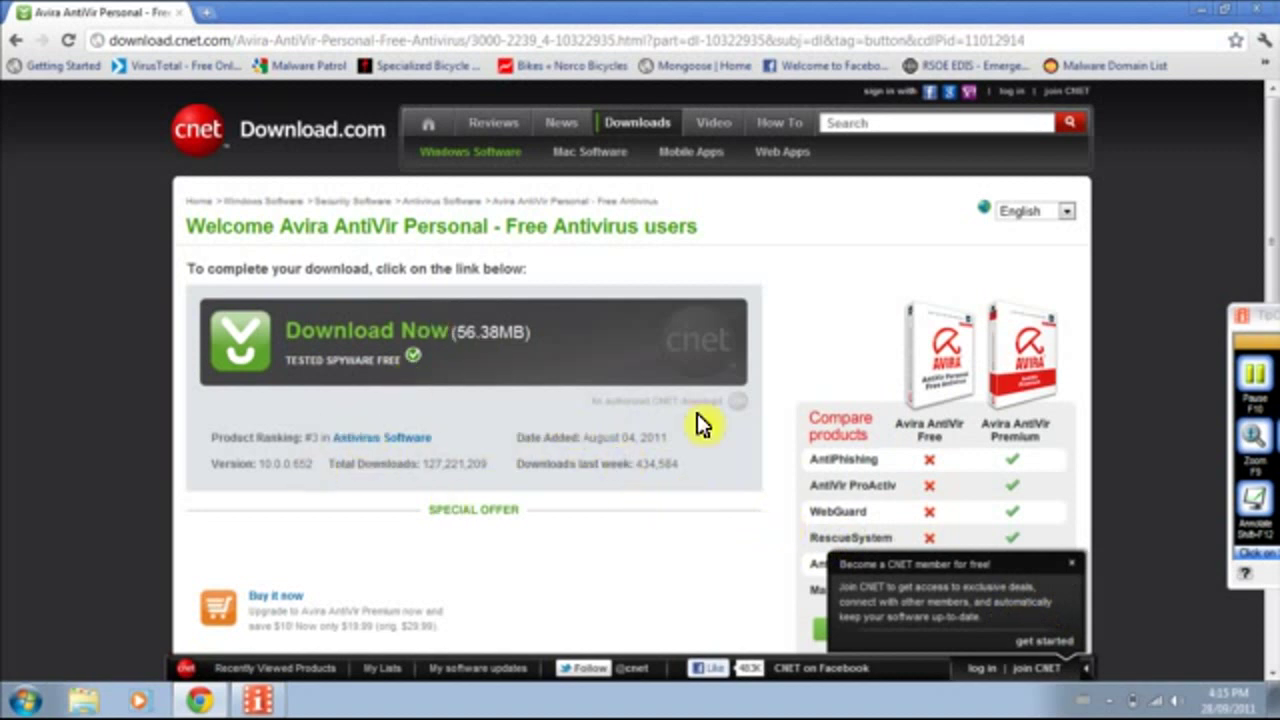
pyautogui.click(1078, 570)
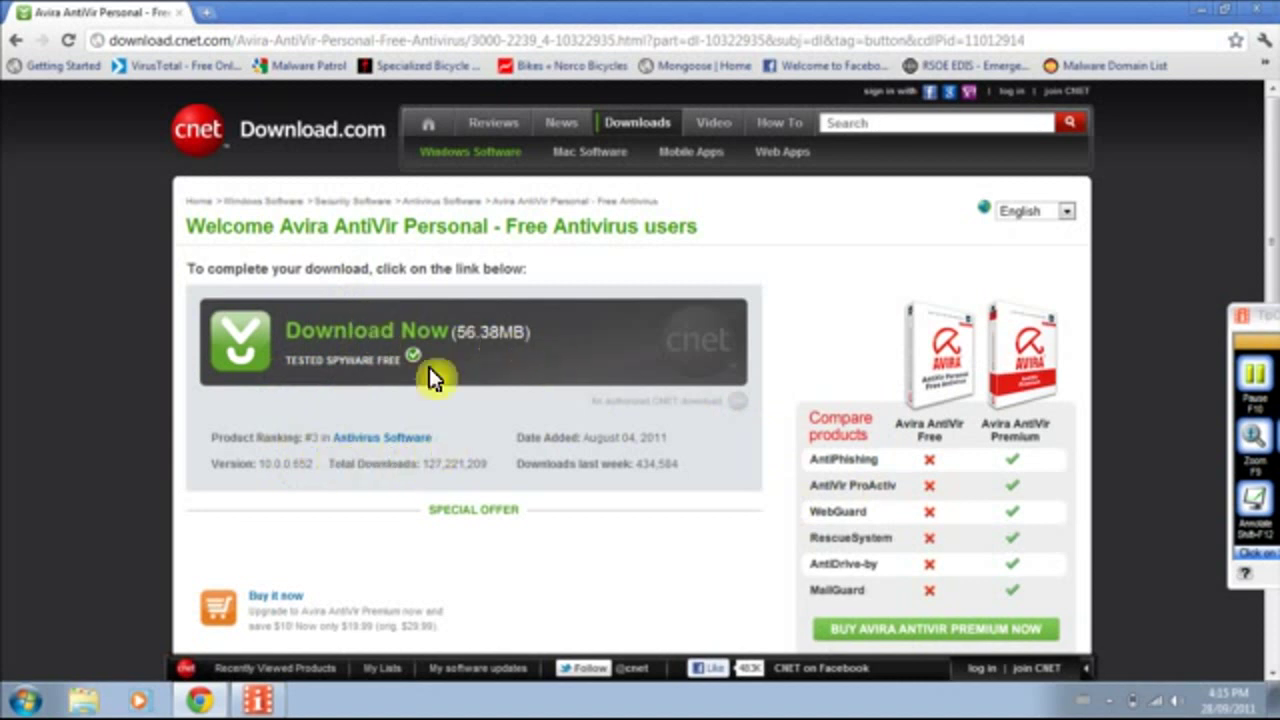
pyautogui.click(334, 345)
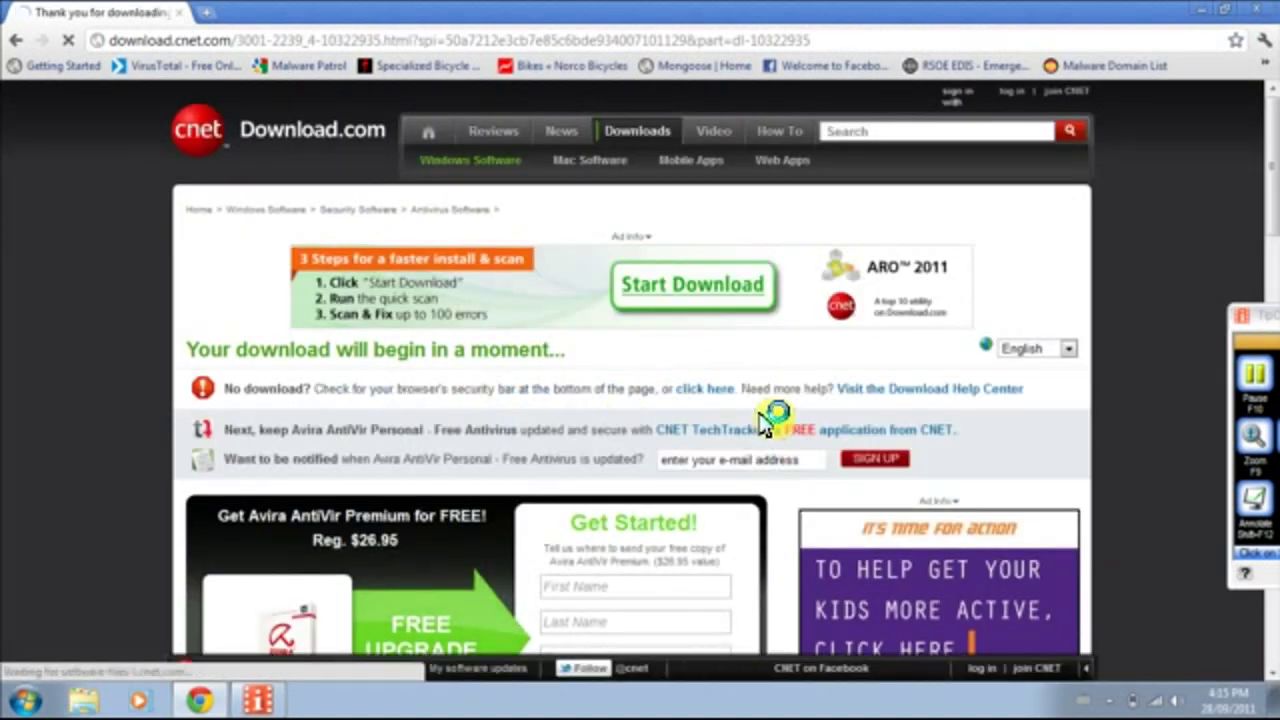
pyautogui.click(306, 661)
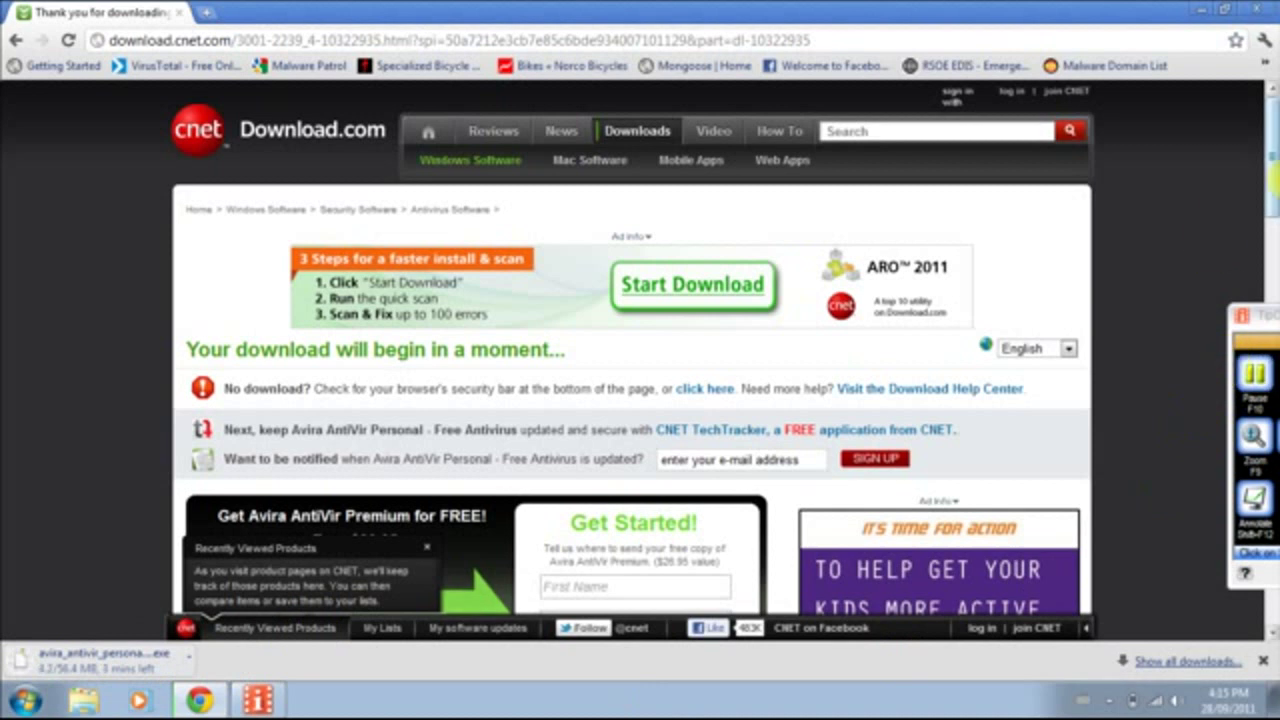
# Search the web for 'gdata' in a new tab and open the G Data website.
pyautogui.click(208, 13)
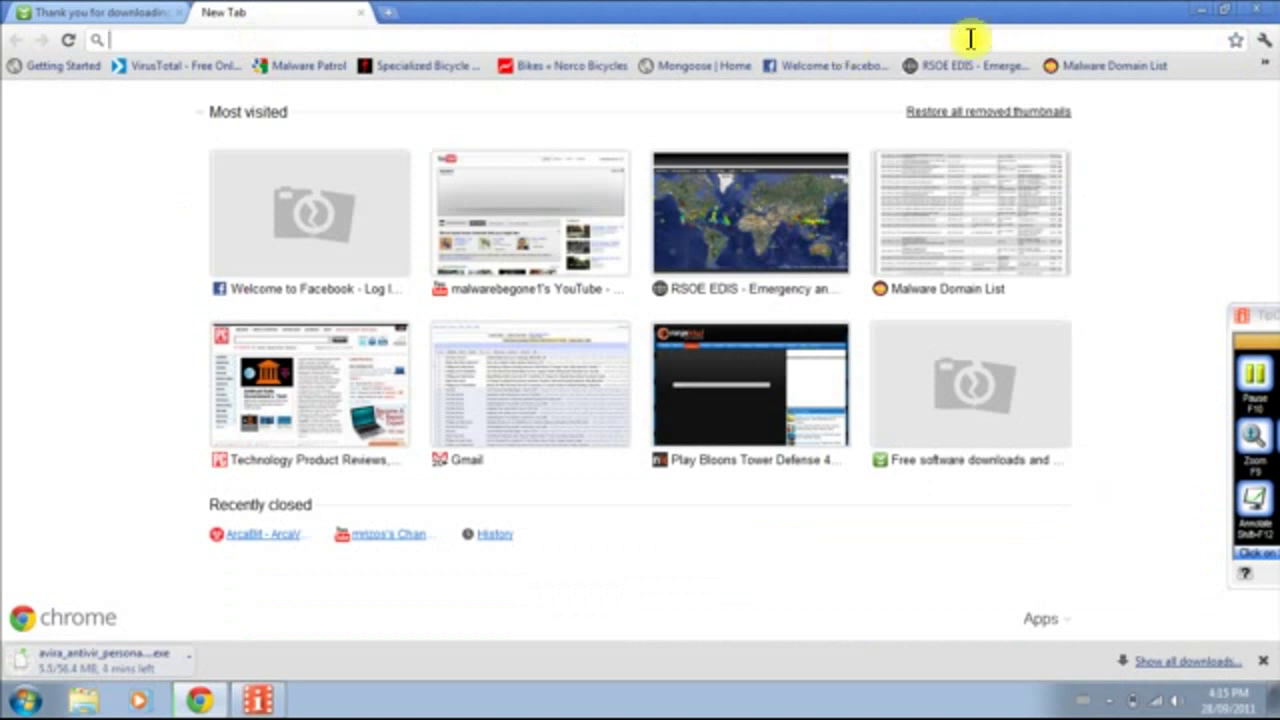
pyautogui.write('gdata')
pyautogui.press('Return')
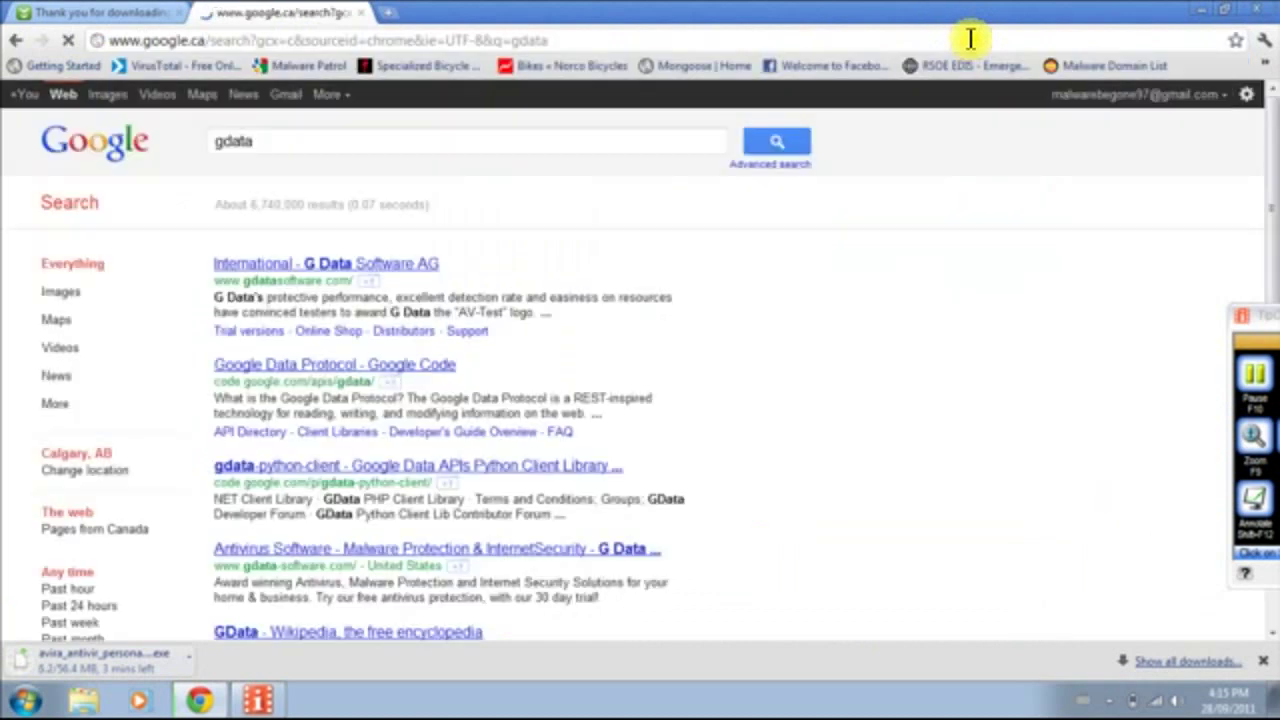
pyautogui.click(385, 270)
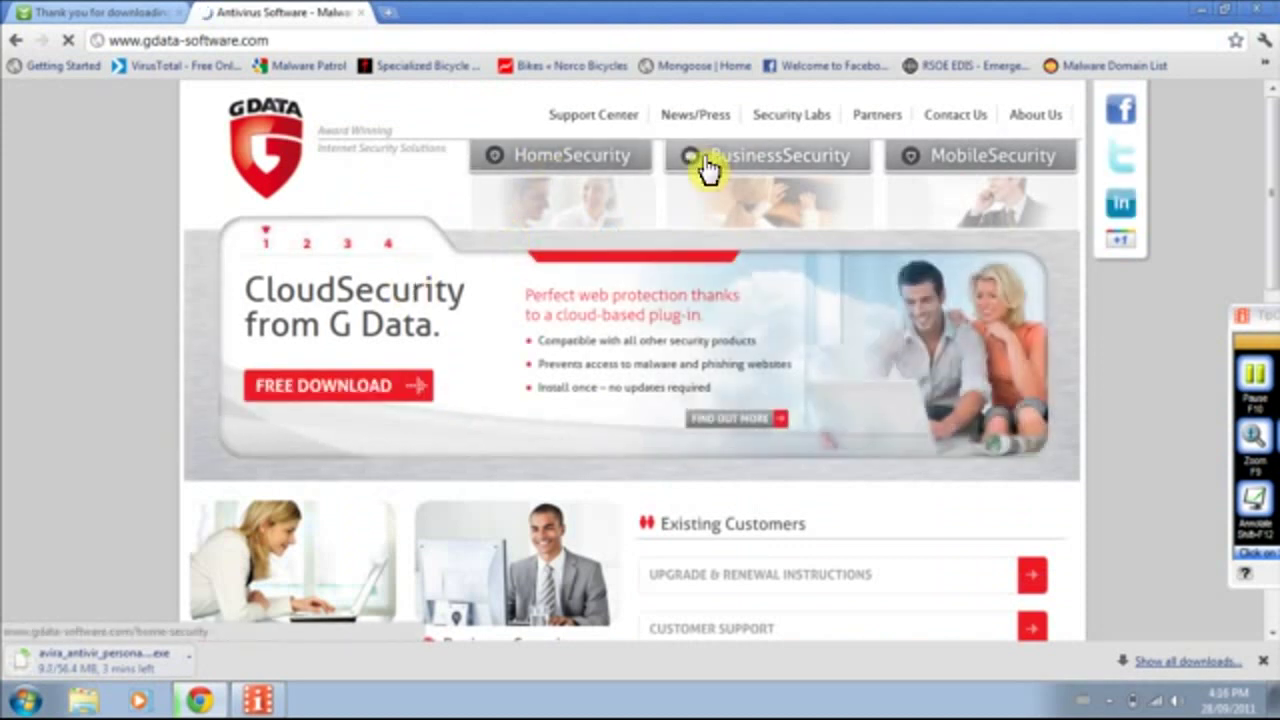
# Open G Data's Home Security page and browse its product comparison table.
pyautogui.click(520, 168)
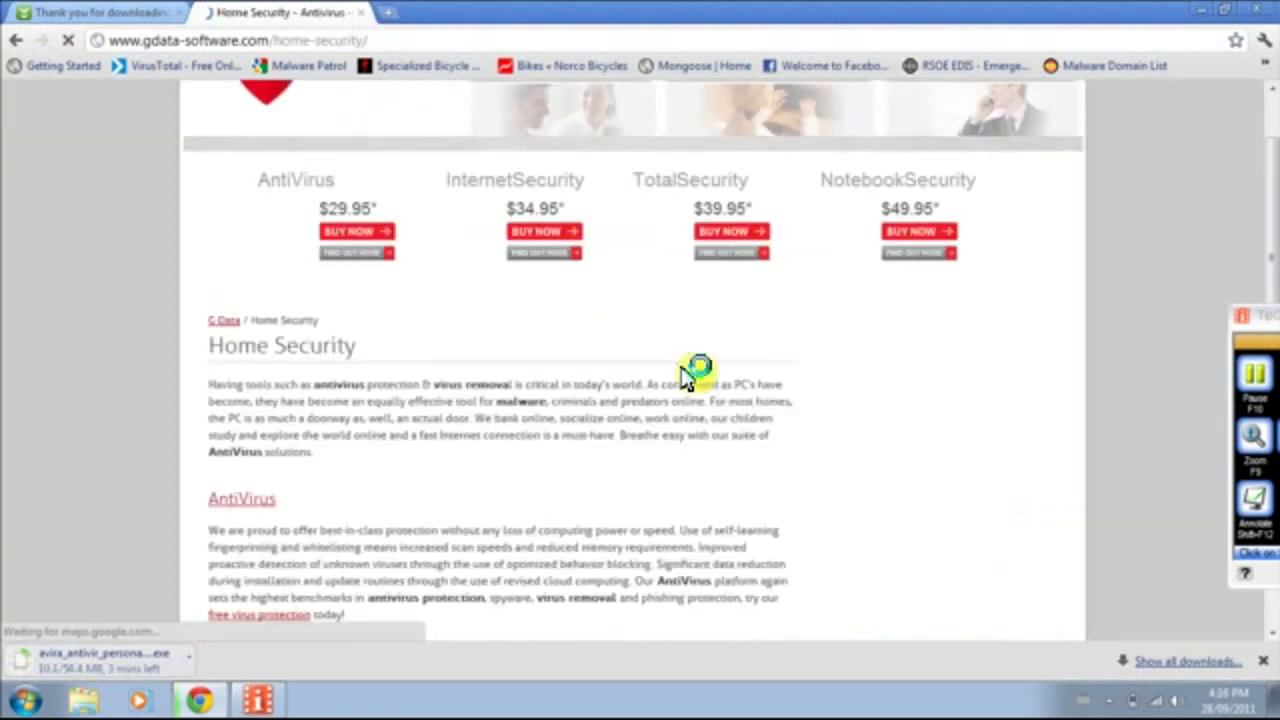
pyautogui.scroll(-3, 446, 388)
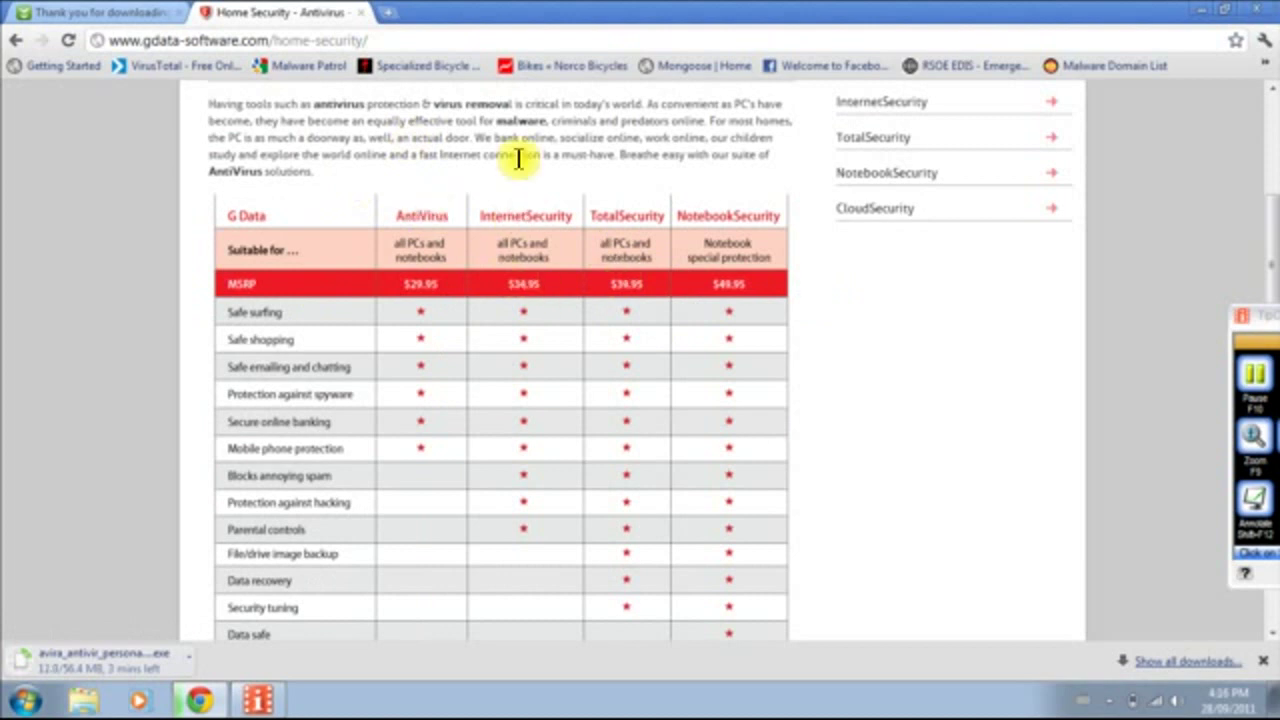
pyautogui.scroll(-3, 470, 380)
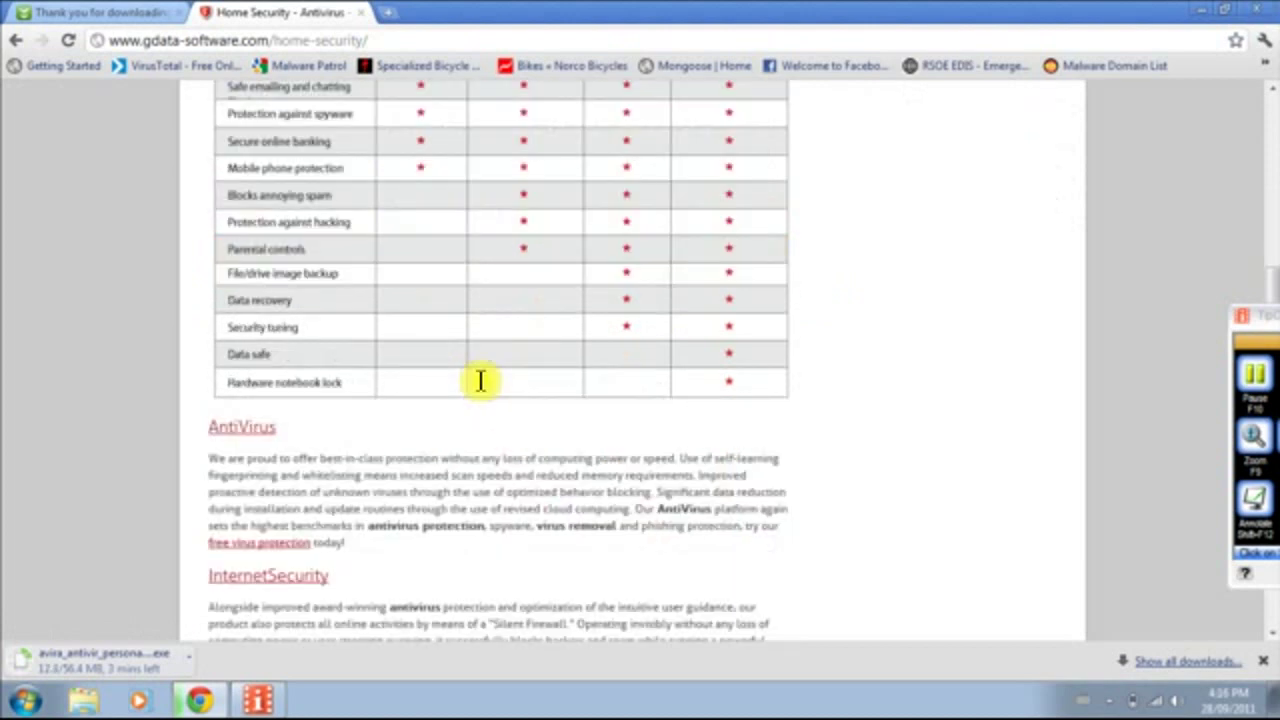
pyautogui.scroll(-4, 480, 376)
pyautogui.scroll(3, 455, 380)
pyautogui.scroll(2, 449, 393)
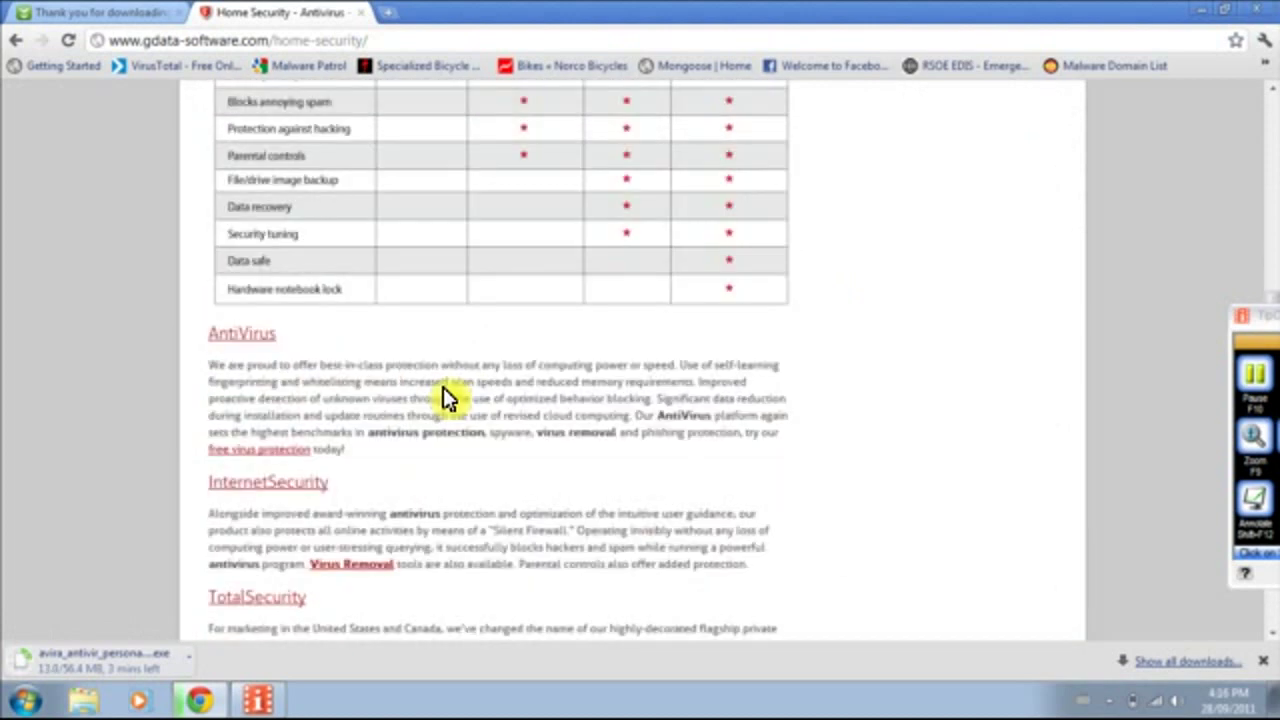
pyautogui.scroll(5, 459, 306)
pyautogui.scroll(-9, 459, 306)
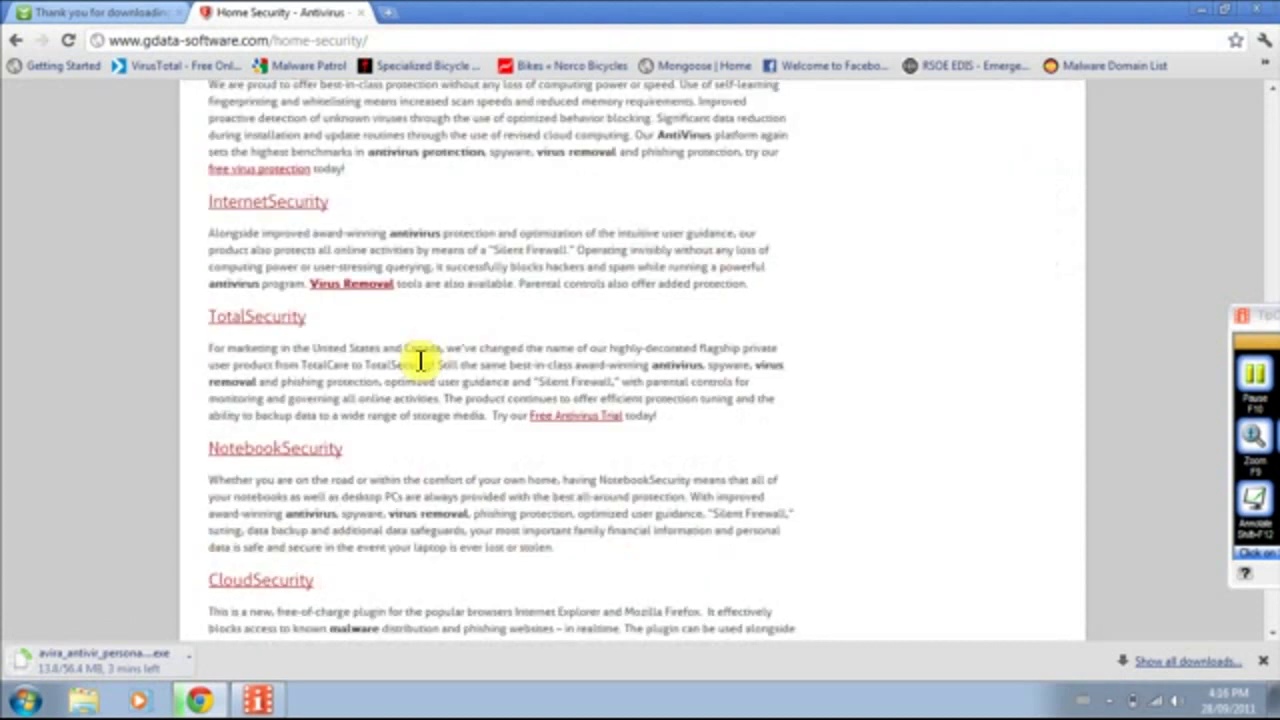
pyautogui.scroll(6, 420, 360)
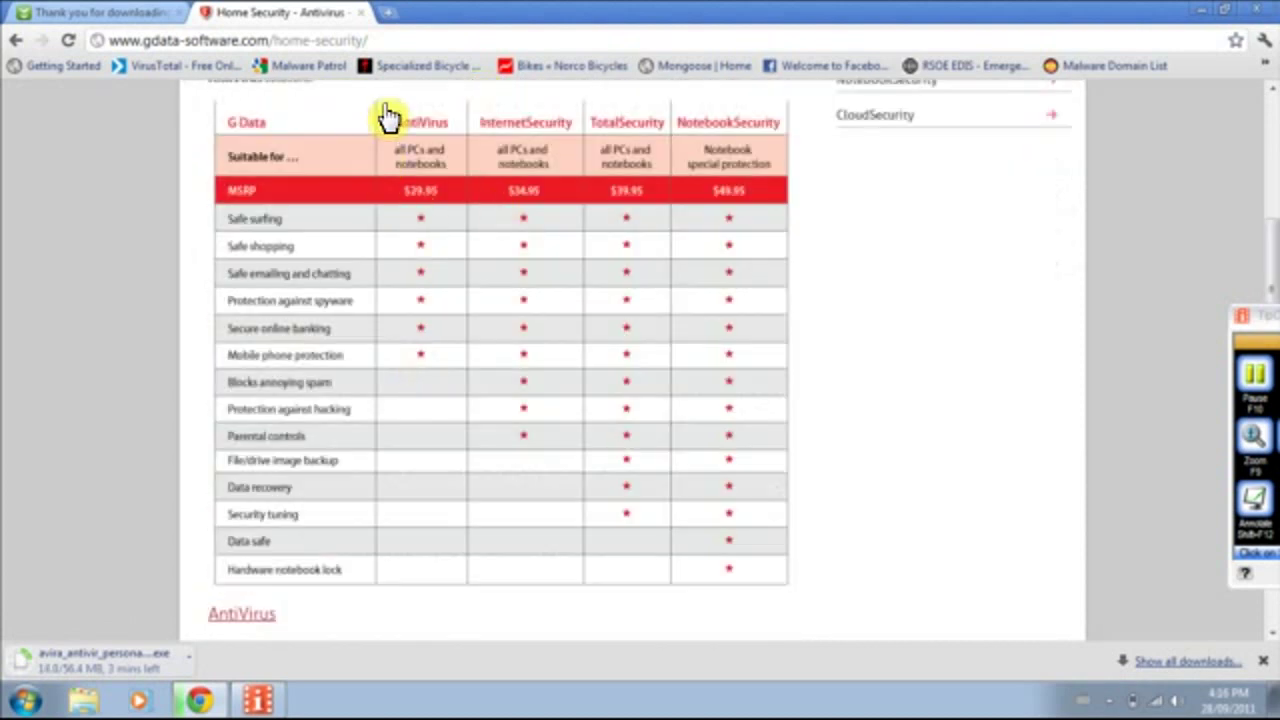
pyautogui.scroll(-5, 597, 240)
pyautogui.scroll(9, 491, 391)
pyautogui.scroll(-3, 393, 413)
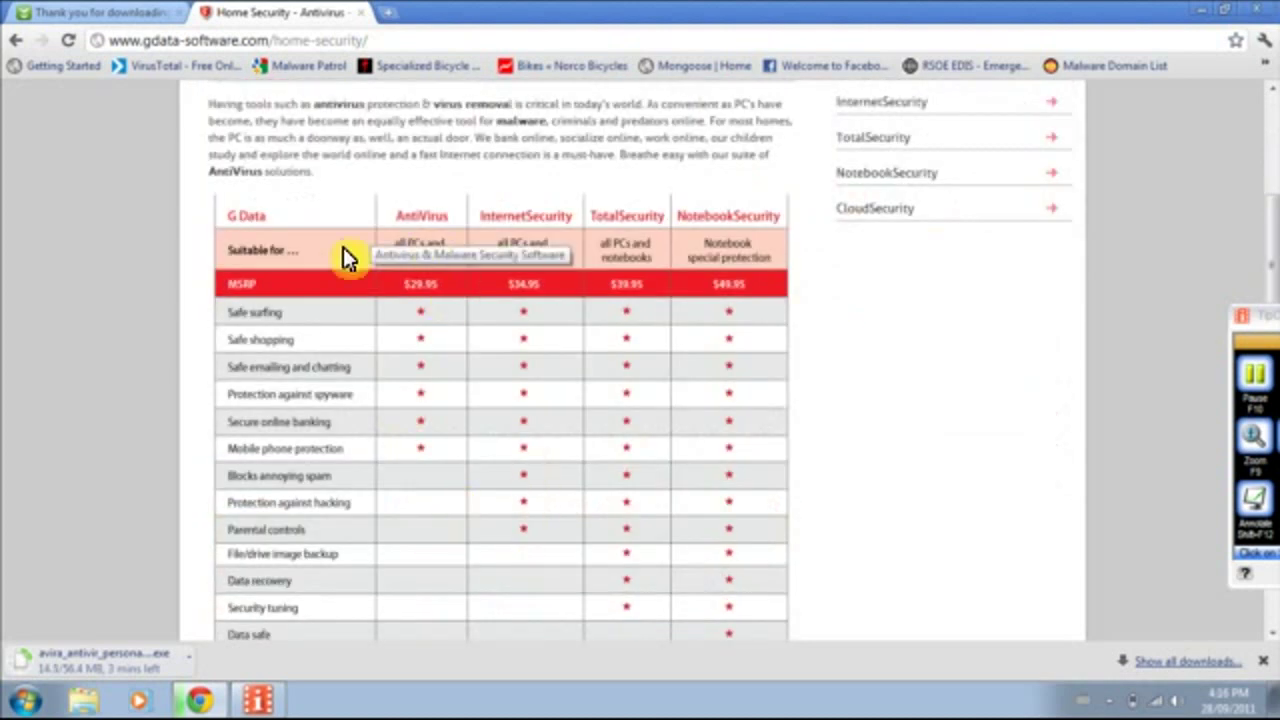
pyautogui.scroll(-5, 457, 457)
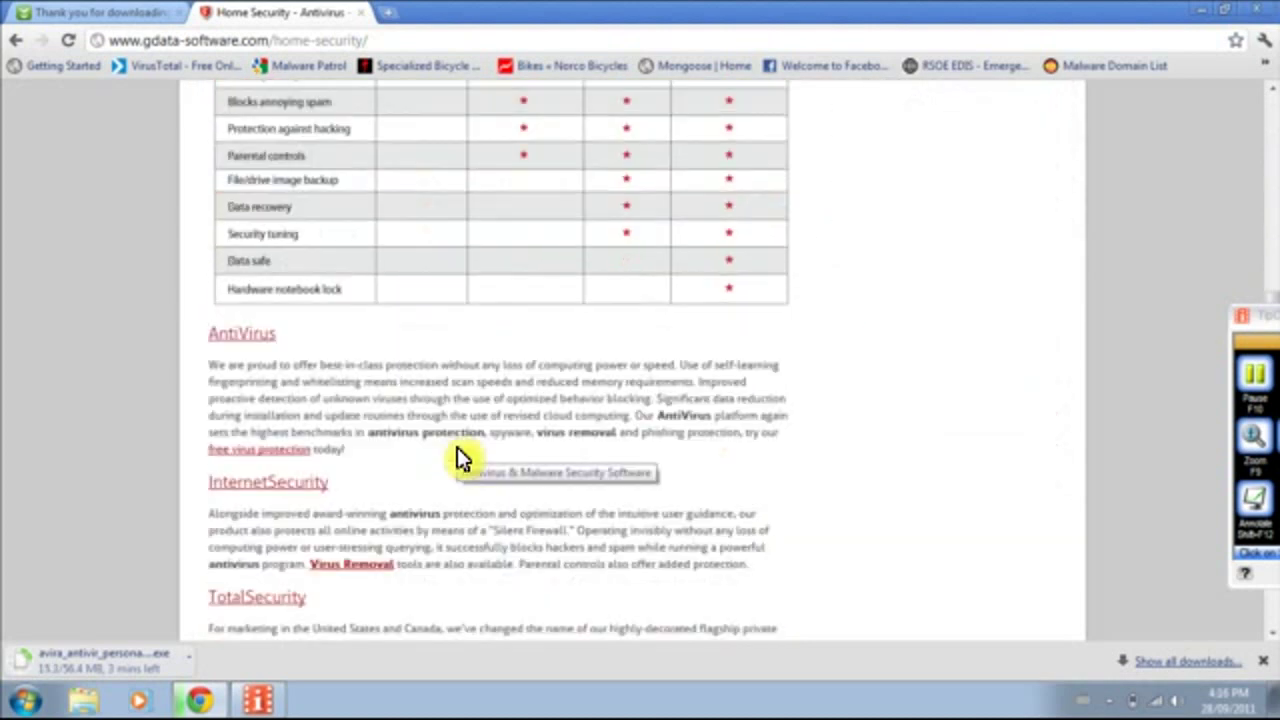
pyautogui.scroll(2, 459, 458)
pyautogui.scroll(5, 457, 447)
# Check the Avira download progress, then keep browsing G Data's Home Security comparison.
pyautogui.click(90, 12)
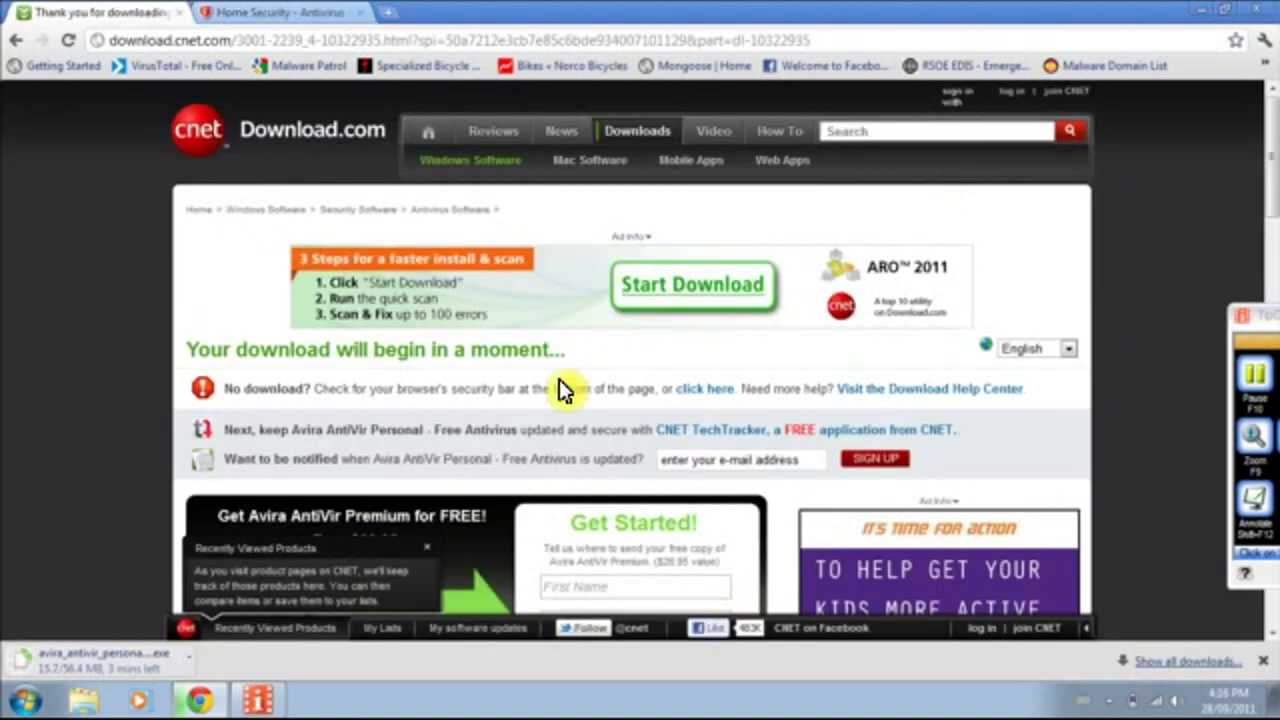
pyautogui.click(280, 12)
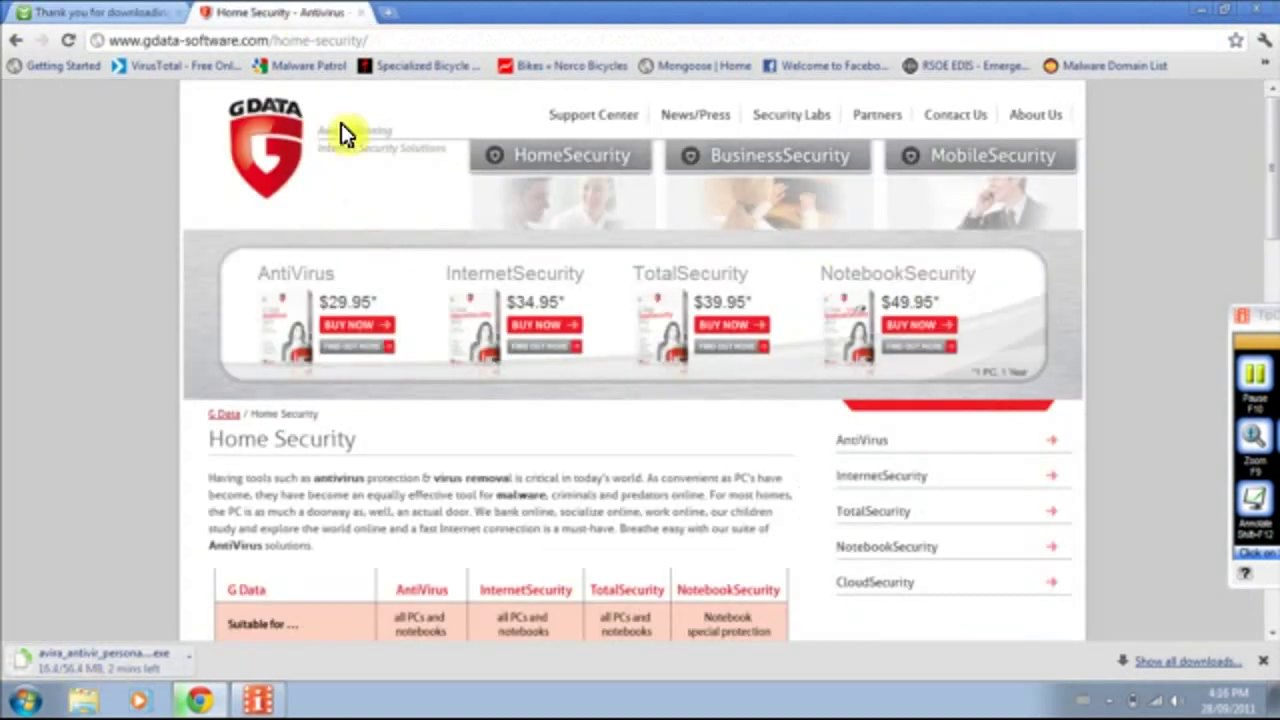
pyautogui.scroll(-2, 411, 413)
pyautogui.scroll(2, 420, 420)
pyautogui.scroll(-2, 508, 415)
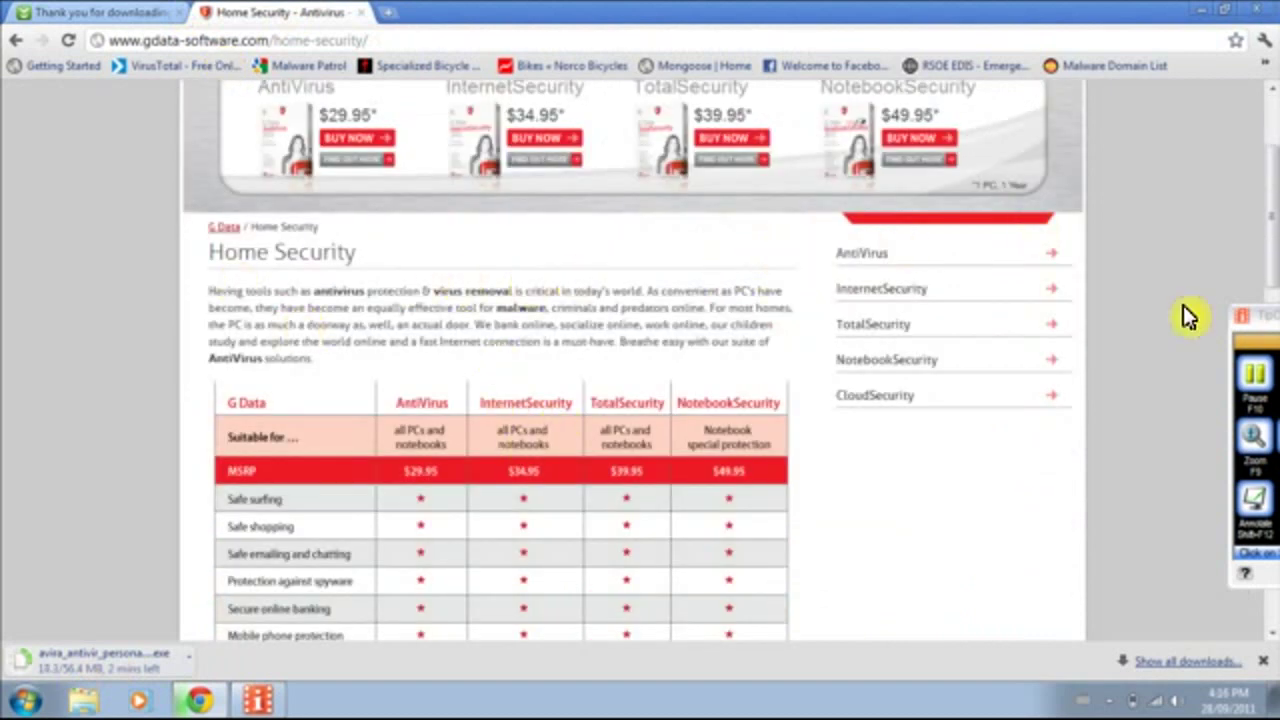
pyautogui.scroll(2, 180, 395)
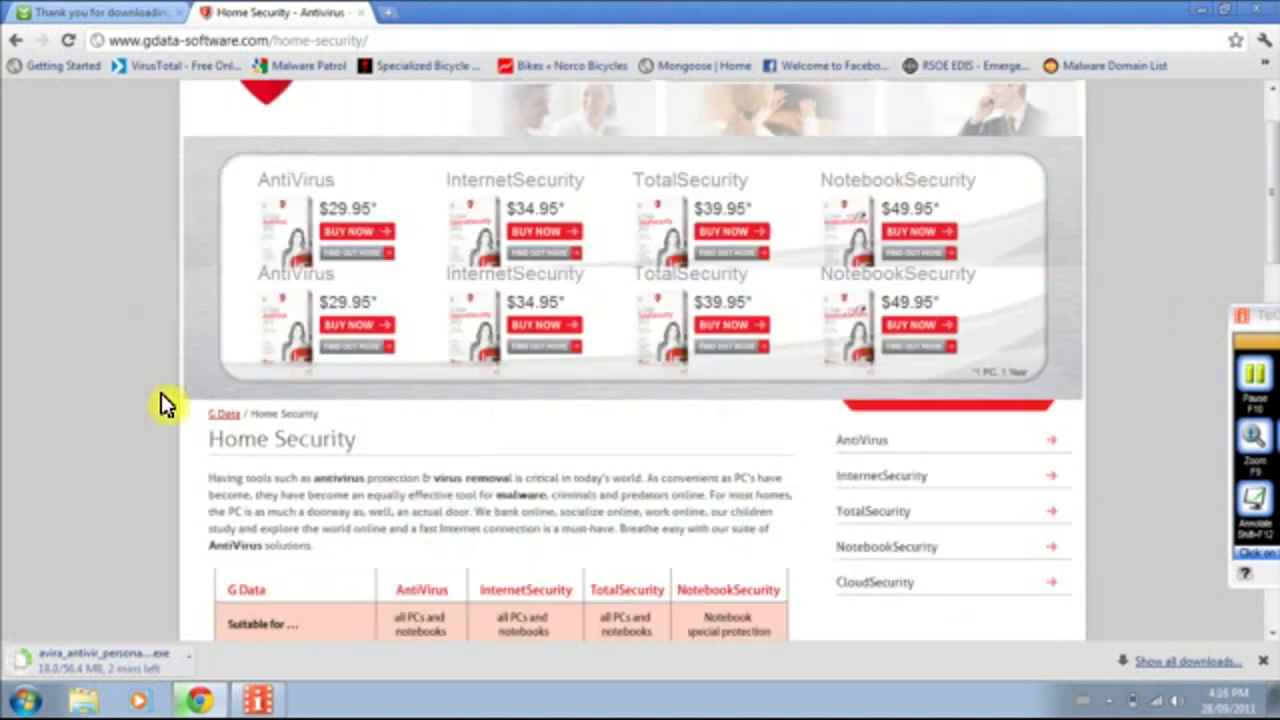
pyautogui.scroll(-3, 330, 400)
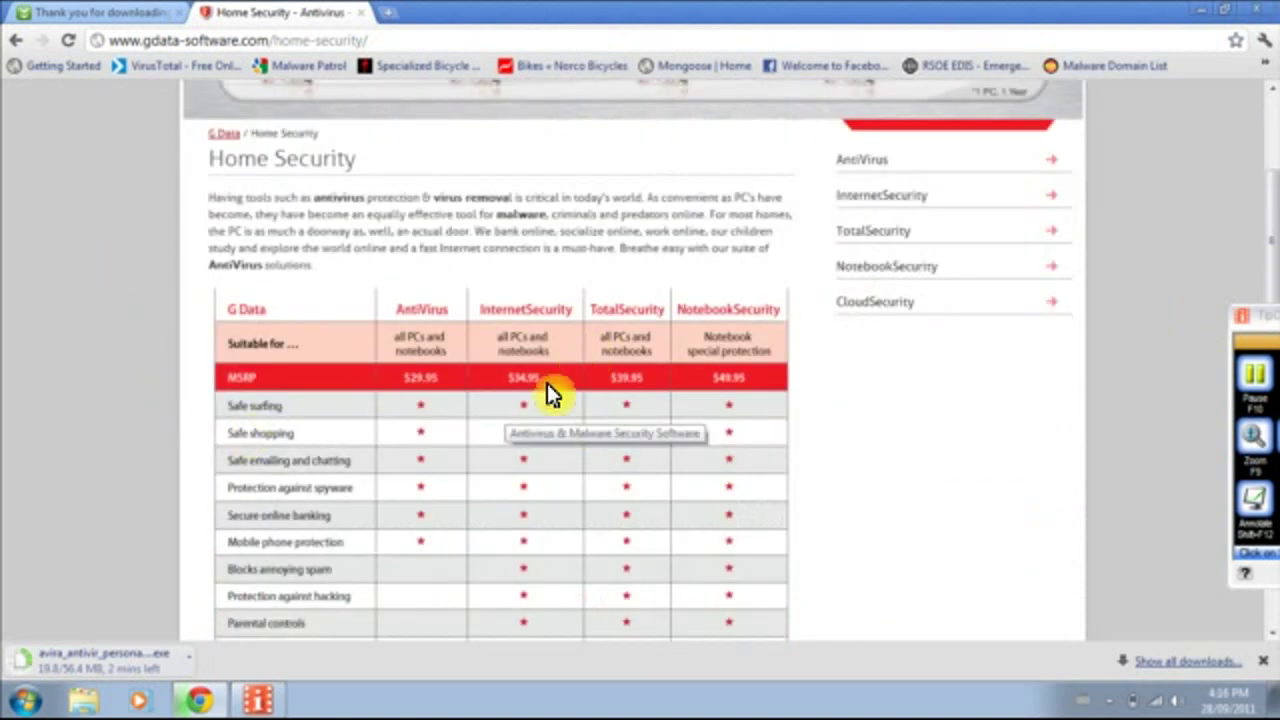
pyautogui.scroll(-4, 391, 457)
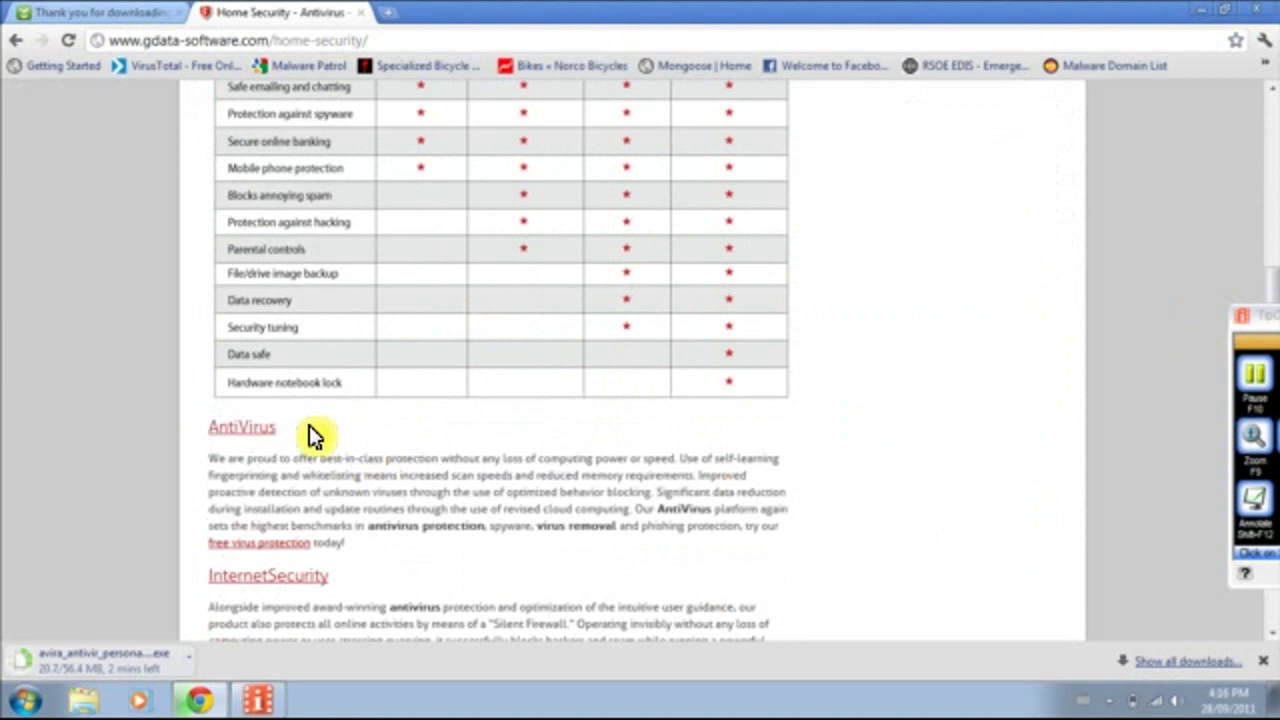
pyautogui.scroll(5, 370, 333)
pyautogui.scroll(1, 370, 333)
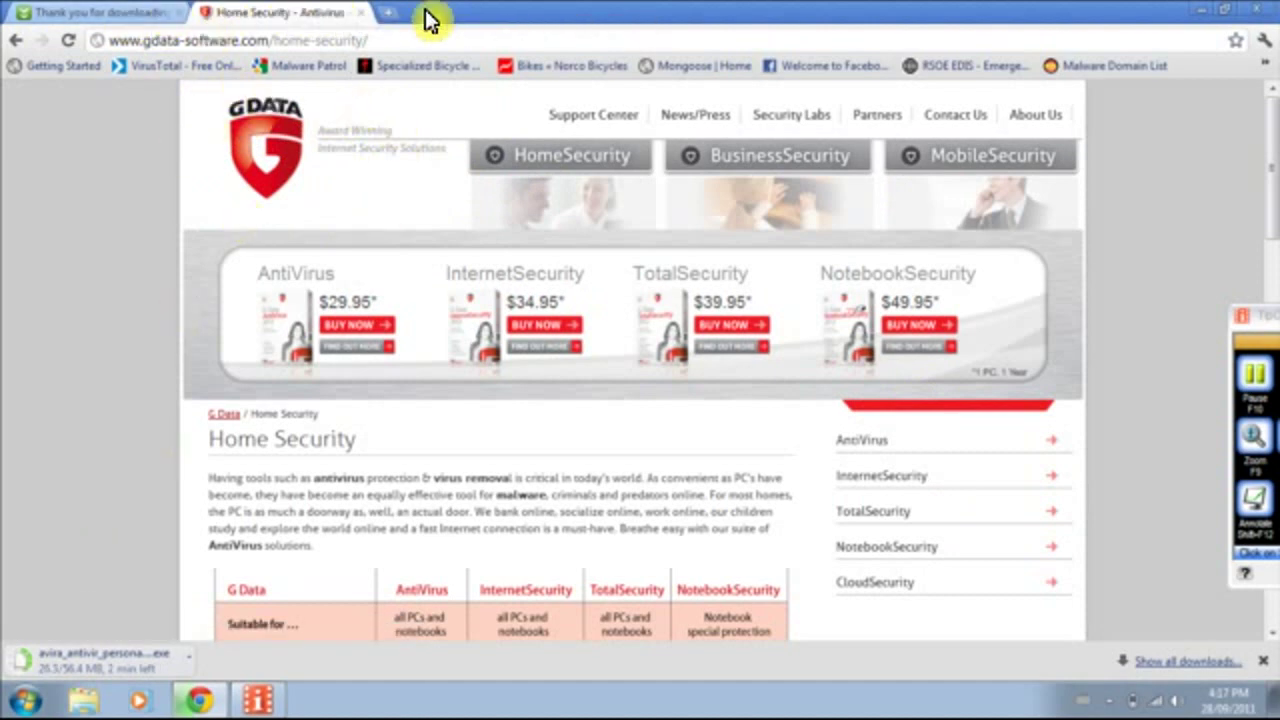
# Check the Download.com download progress again and return to the G Data tab.
pyautogui.click(91, 13)
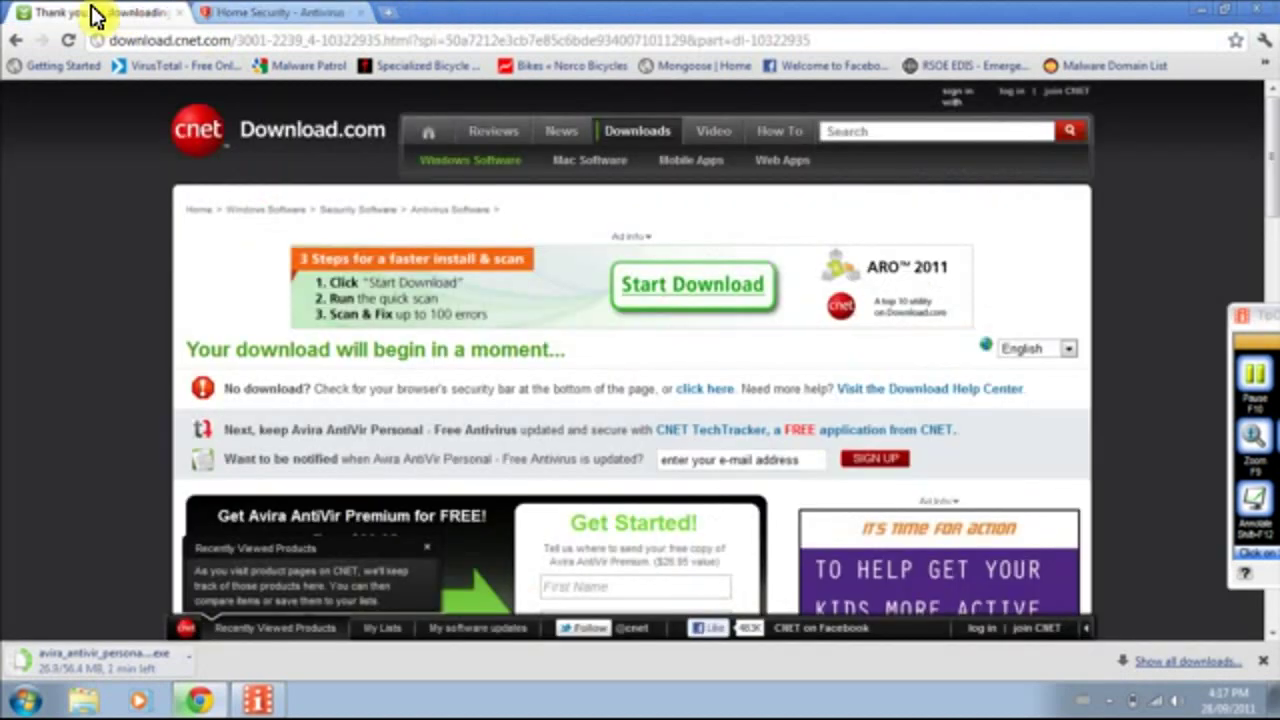
pyautogui.click(257, 12)
pyautogui.click(100, 12)
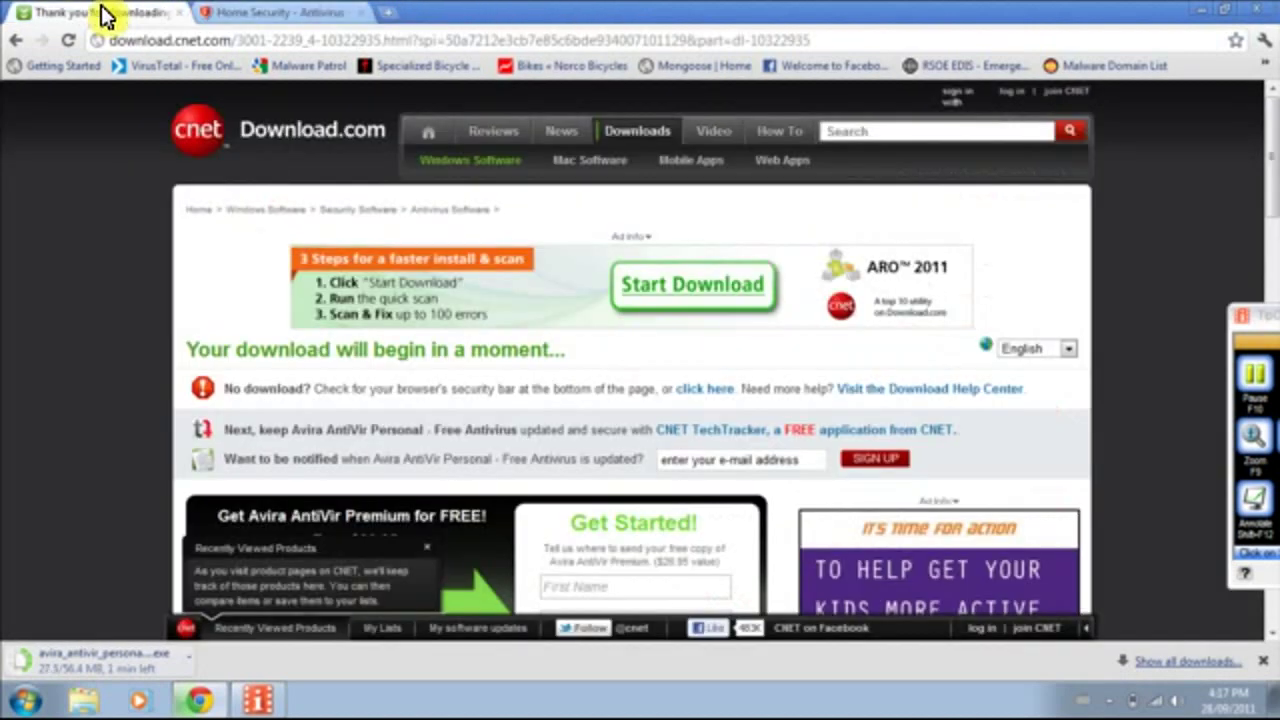
pyautogui.click(269, 12)
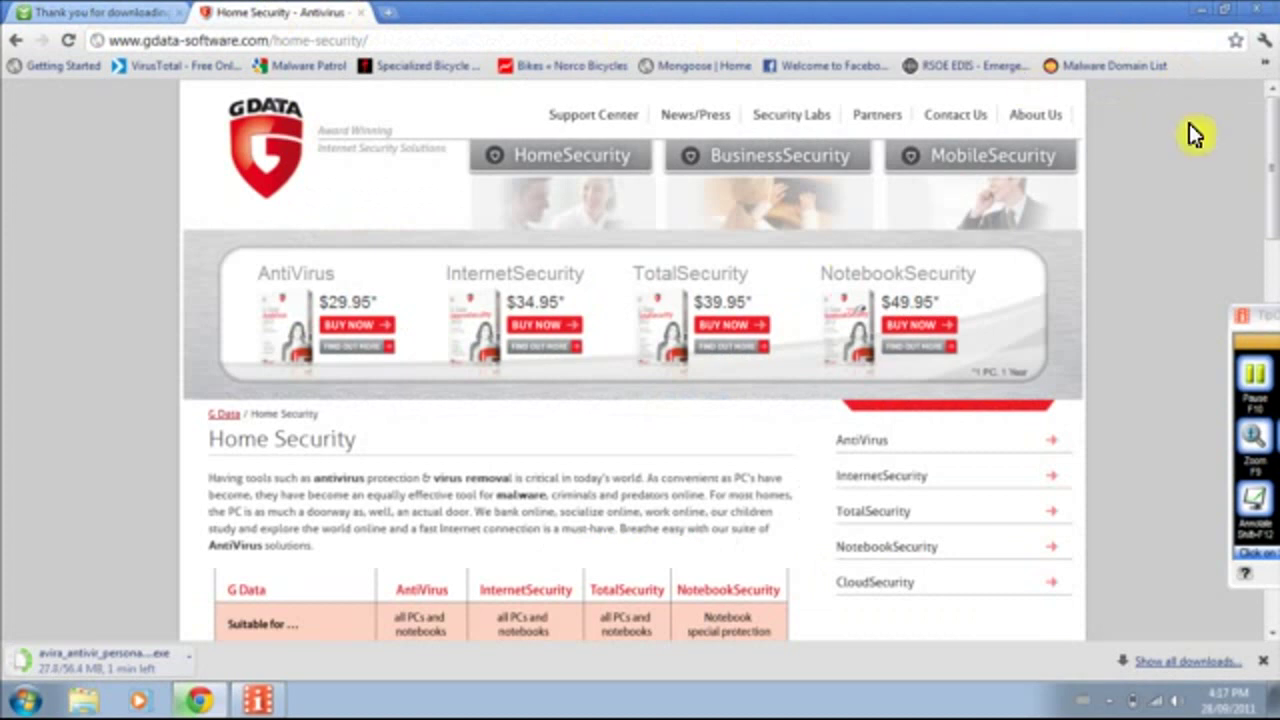
# Open the downloaded Avira installer and approve it with the administrator password.
pyautogui.click(1262, 377)
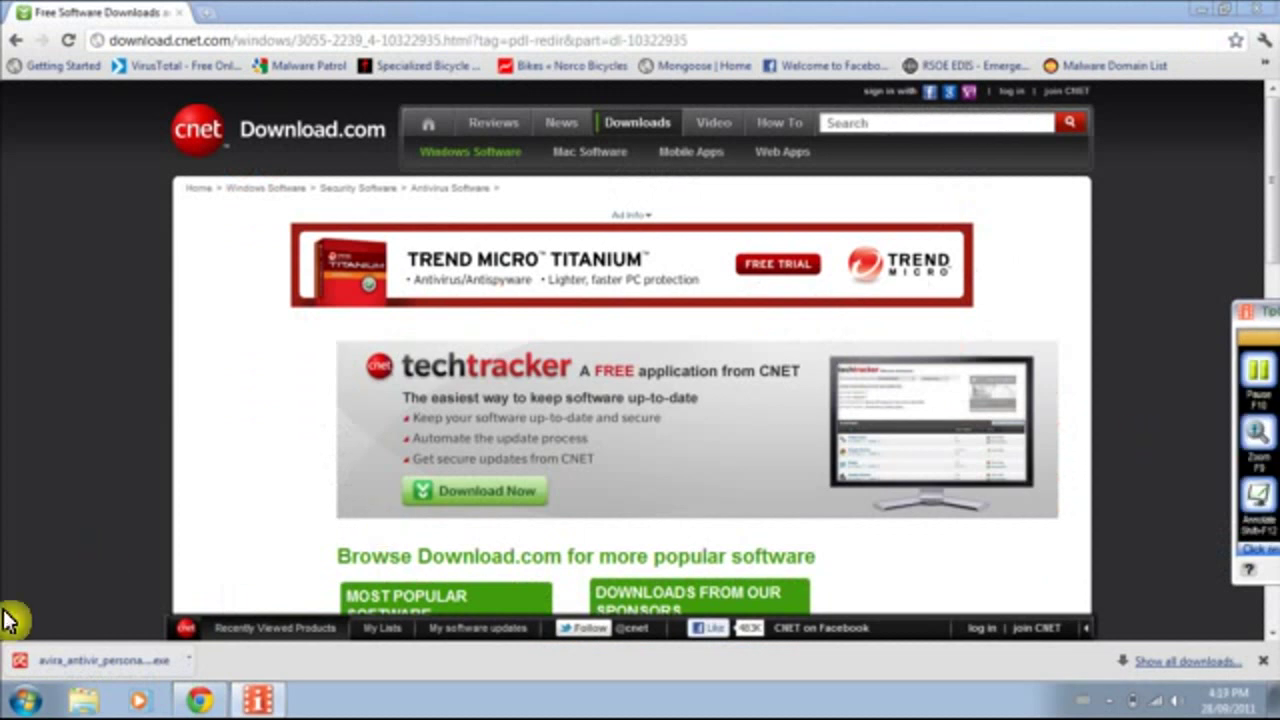
pyautogui.click(188, 661)
pyautogui.click(220, 594)
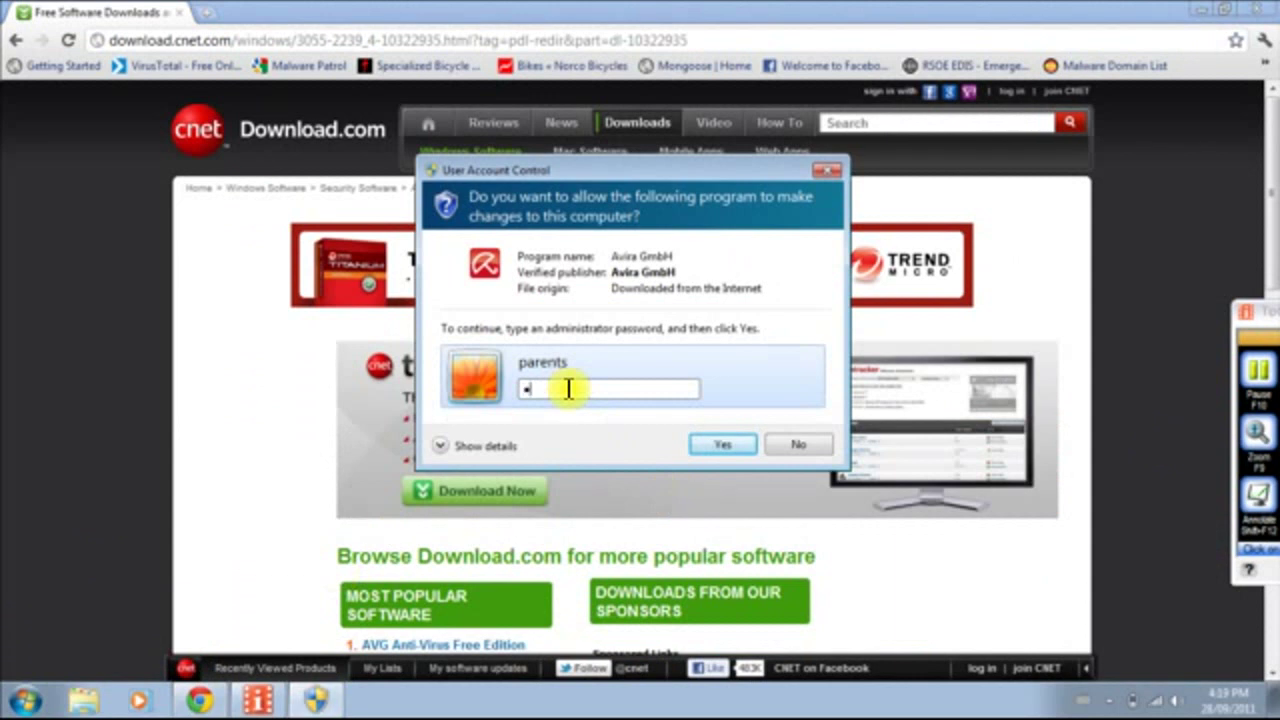
pyautogui.write('******')
pyautogui.press('Return')
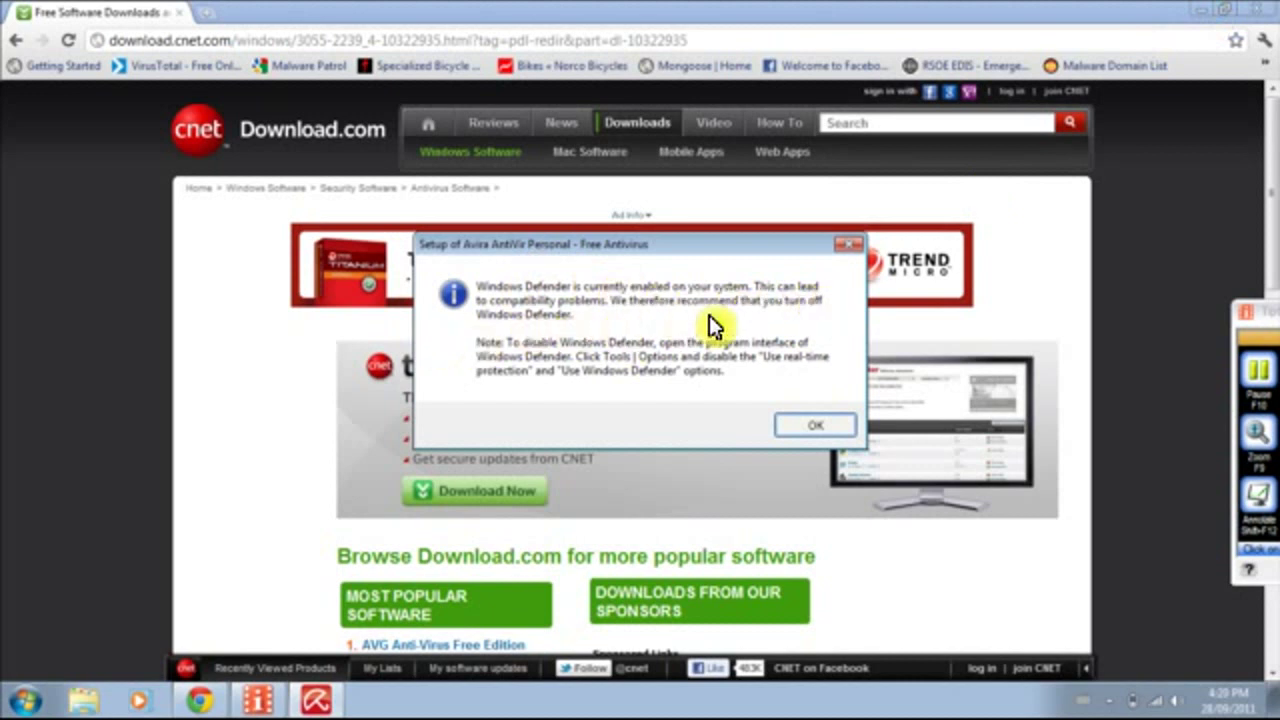
# Dismiss Avira's Defender warning, minimize Chrome, and launch Windows Defender from Start search.
pyautogui.click(819, 425)
pyautogui.click(1201, 11)
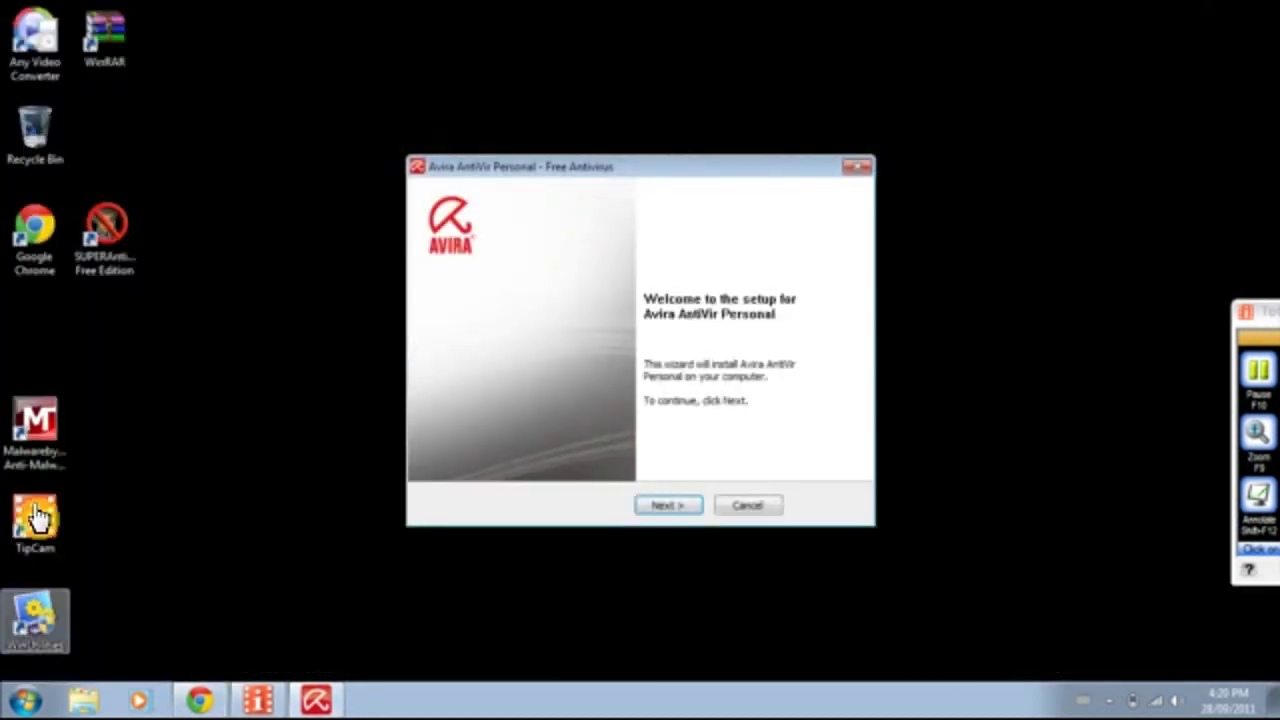
pyautogui.click(25, 700)
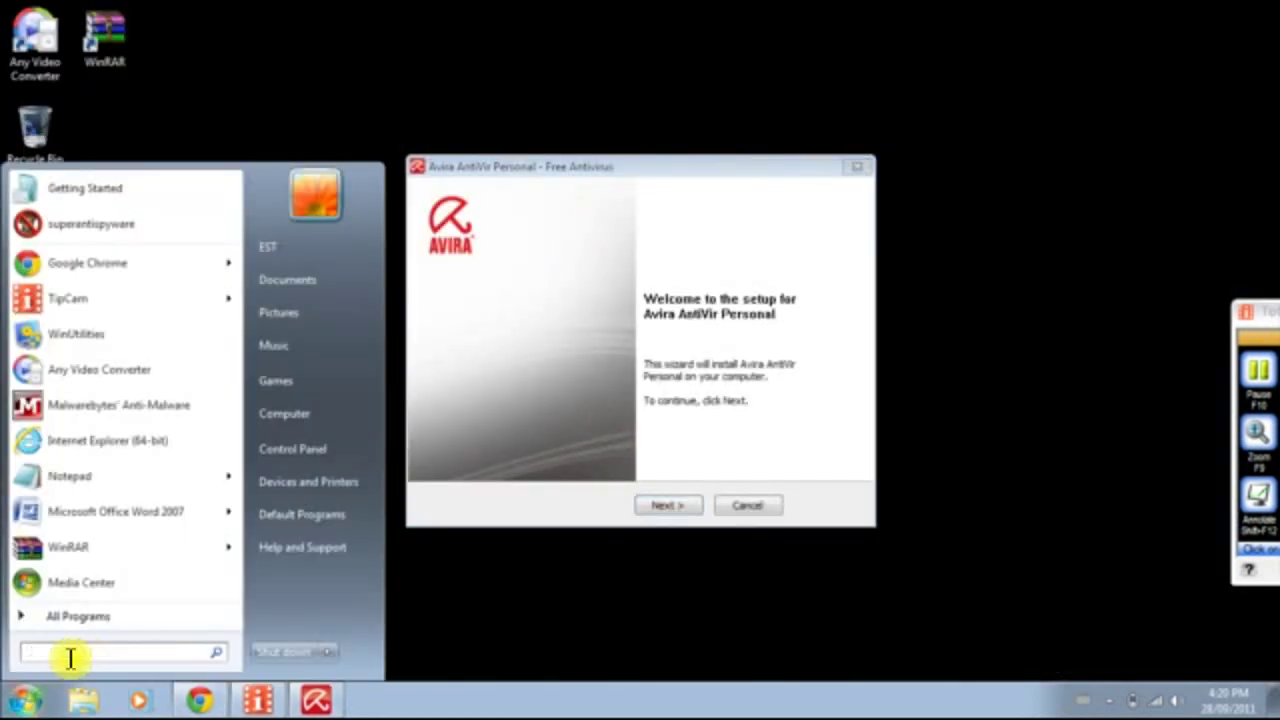
pyautogui.write('windows')
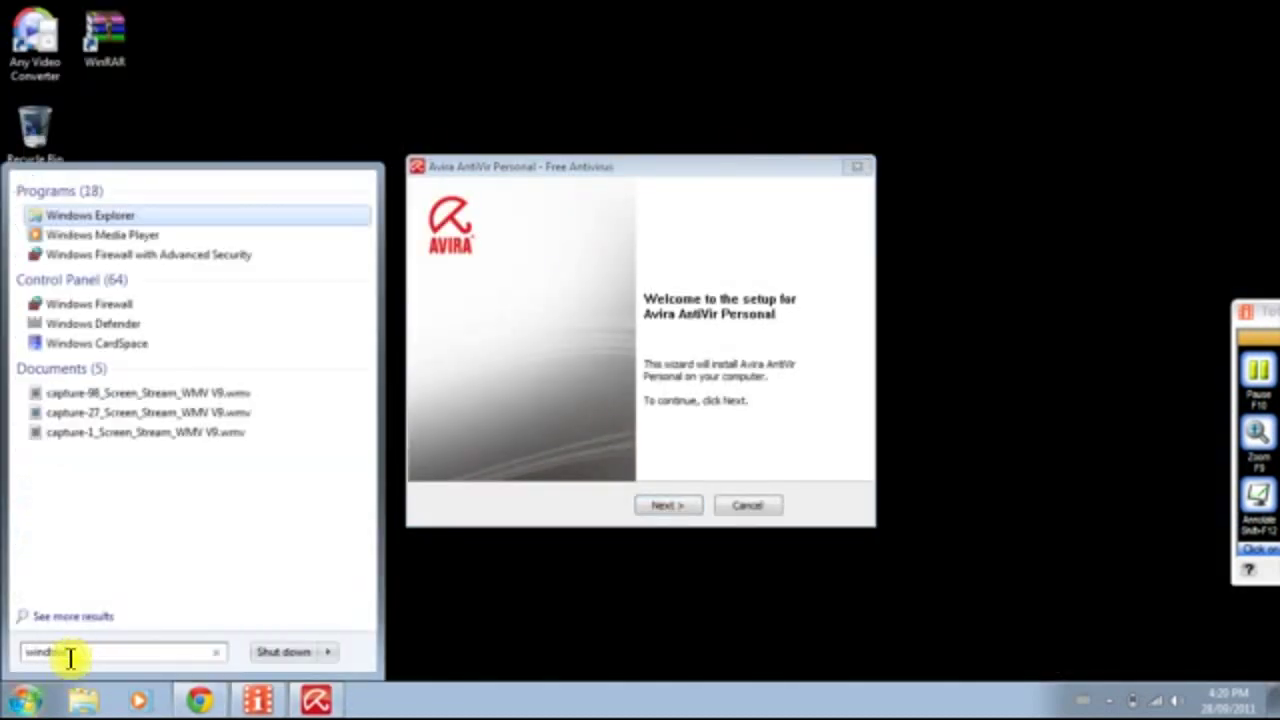
pyautogui.click(128, 343)
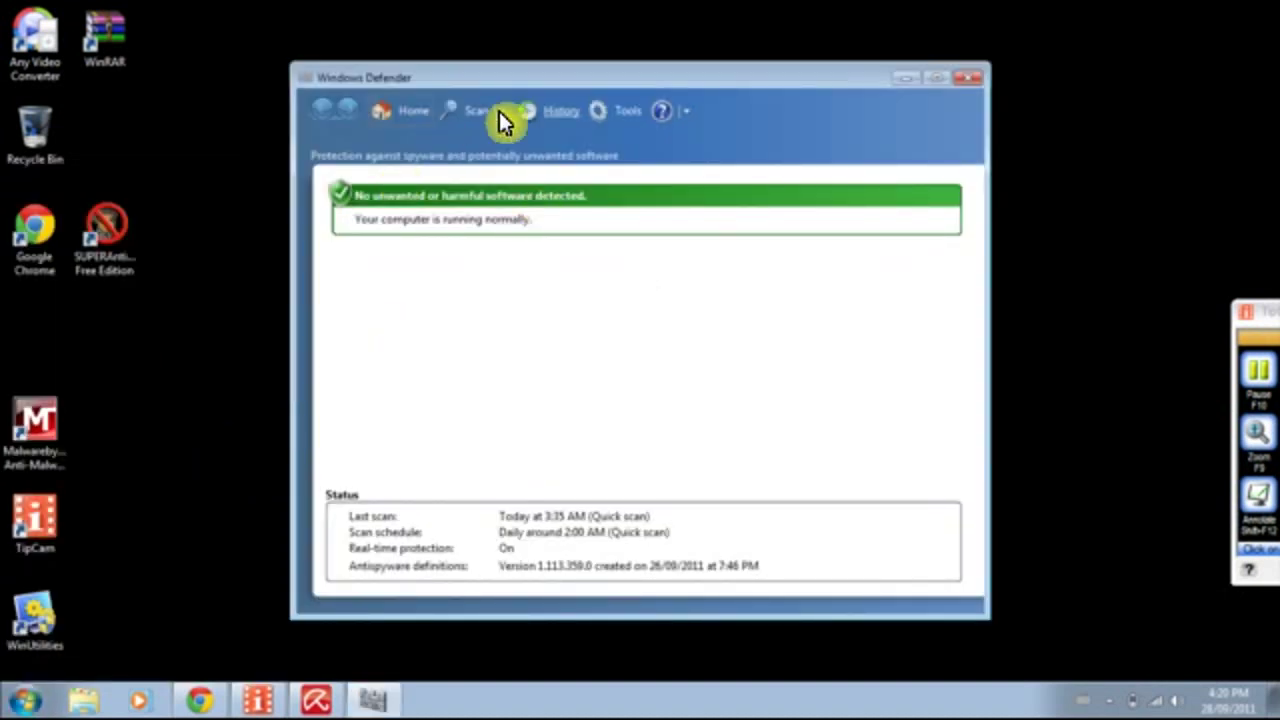
# In Defender's Tools > Options, turn off automatic scanning and real-time protection and save.
pyautogui.click(693, 115)
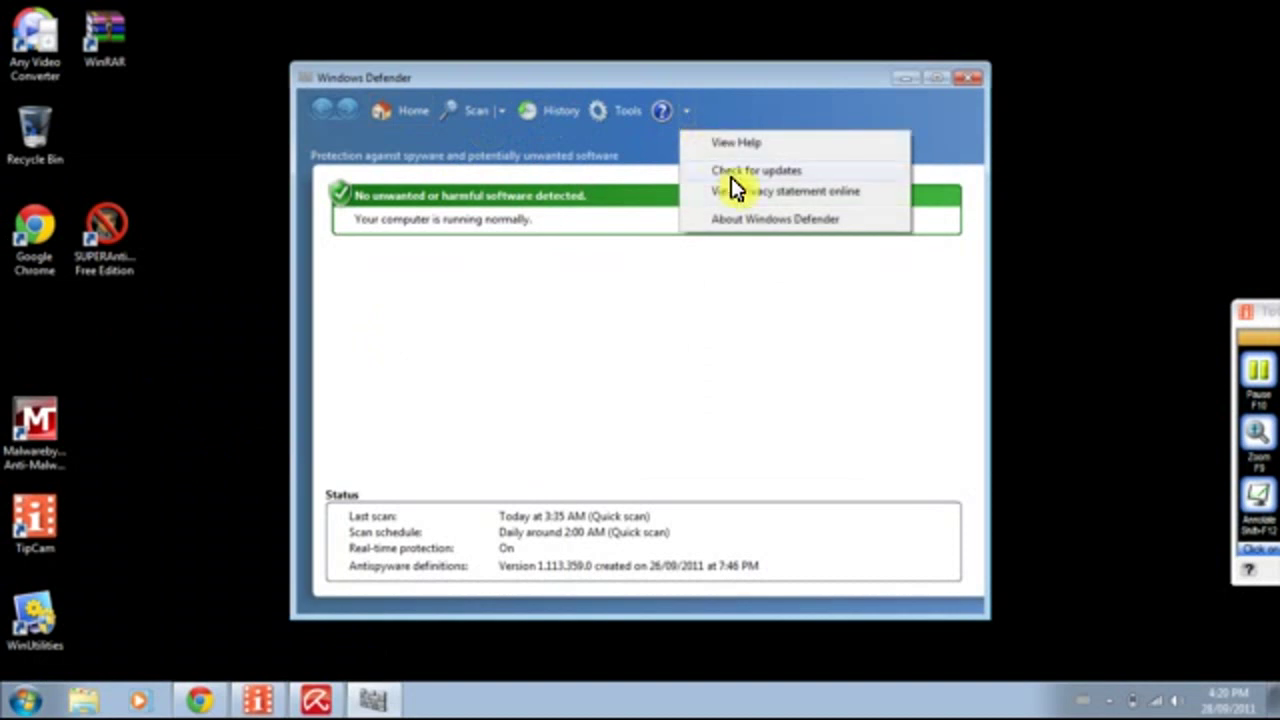
pyautogui.click(630, 112)
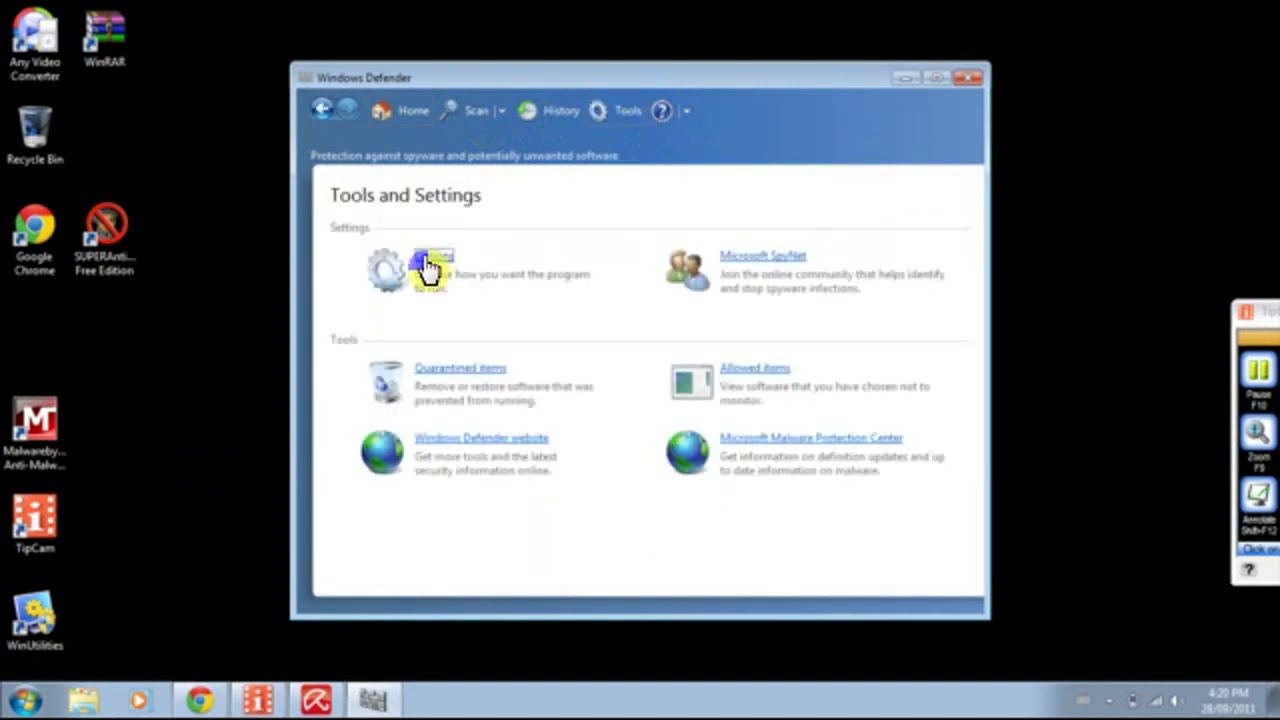
pyautogui.click(430, 260)
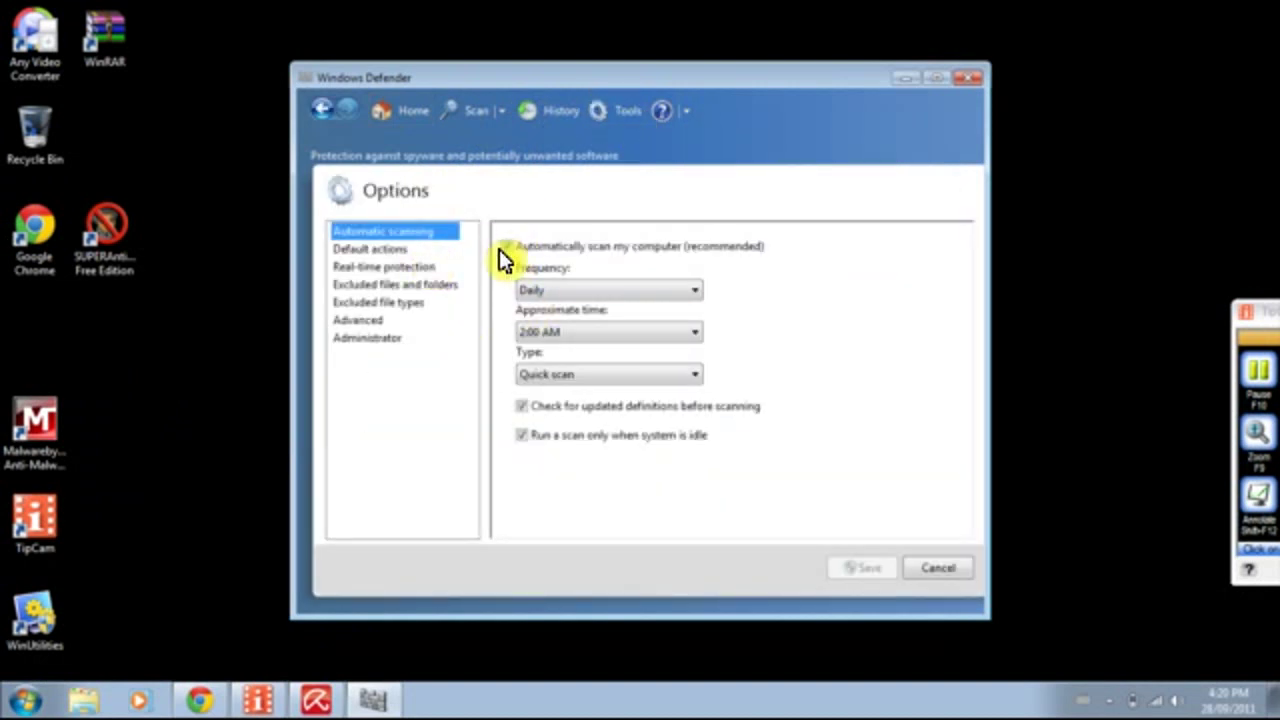
pyautogui.click(507, 247)
pyautogui.click(368, 252)
pyautogui.click(385, 267)
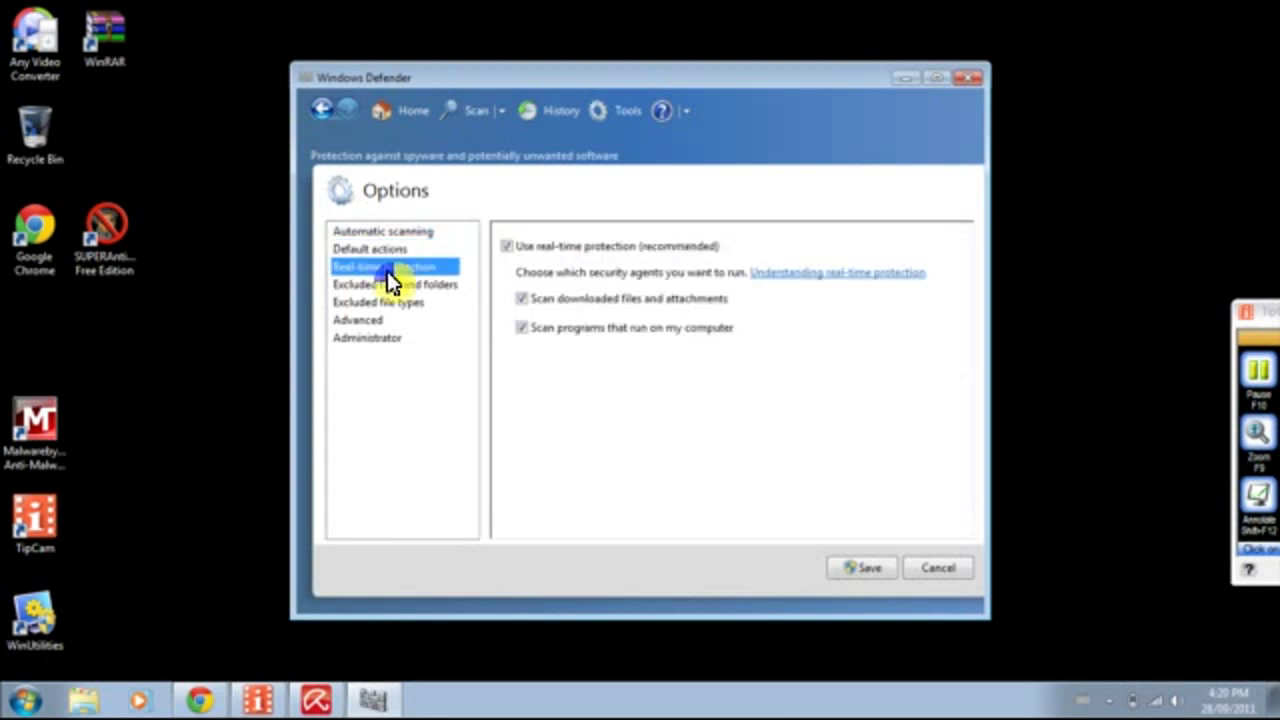
pyautogui.click(507, 246)
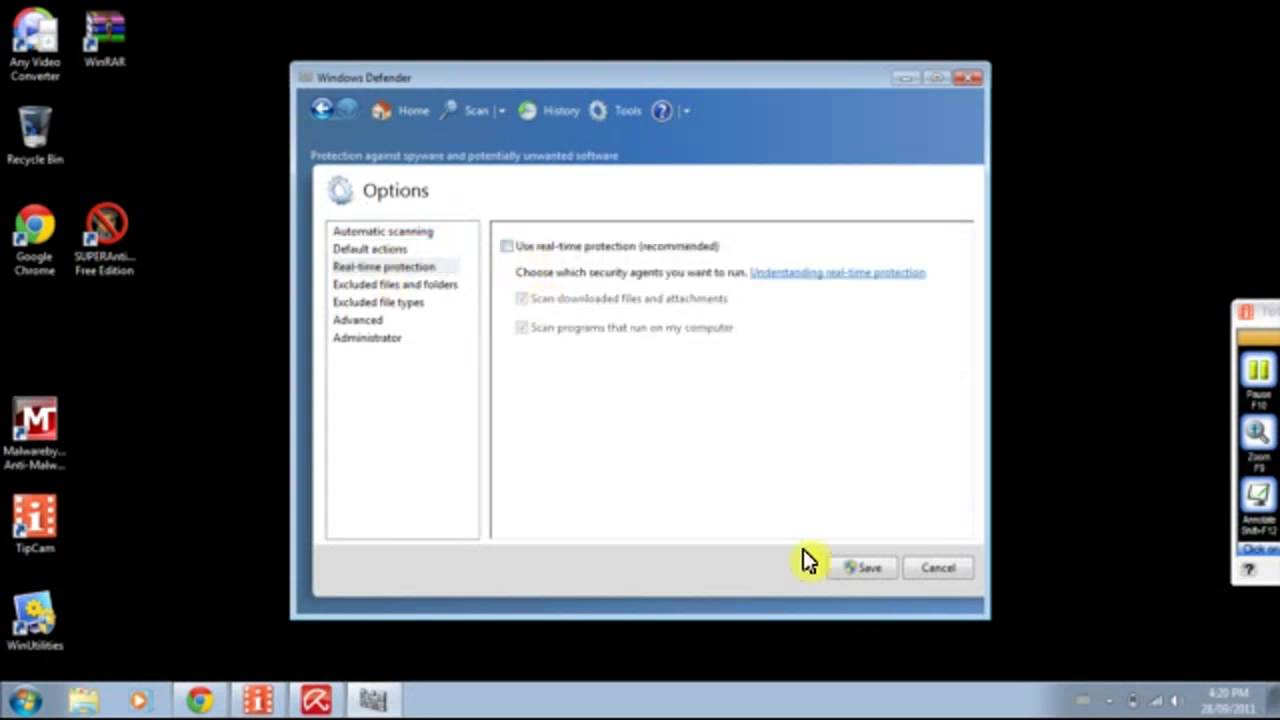
pyautogui.click(866, 567)
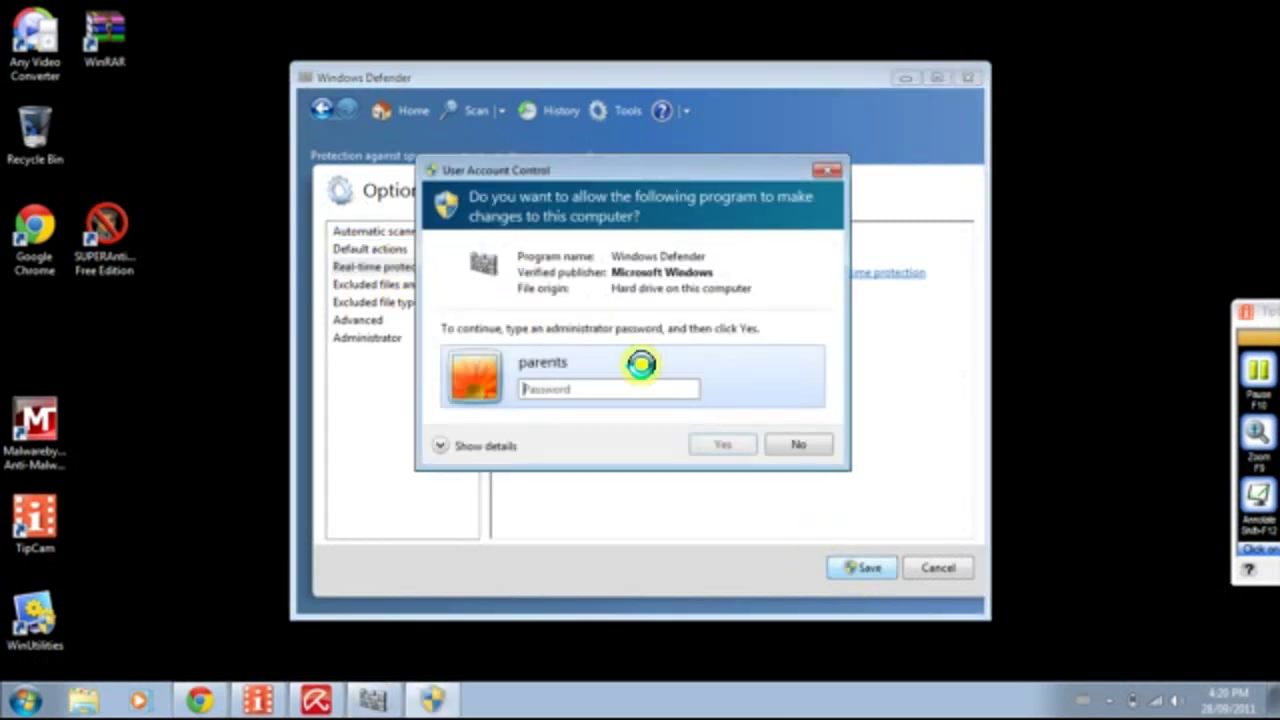
# Approve the Defender changes with the administrator password and dismiss the protection-off notice.
pyautogui.click(590, 394)
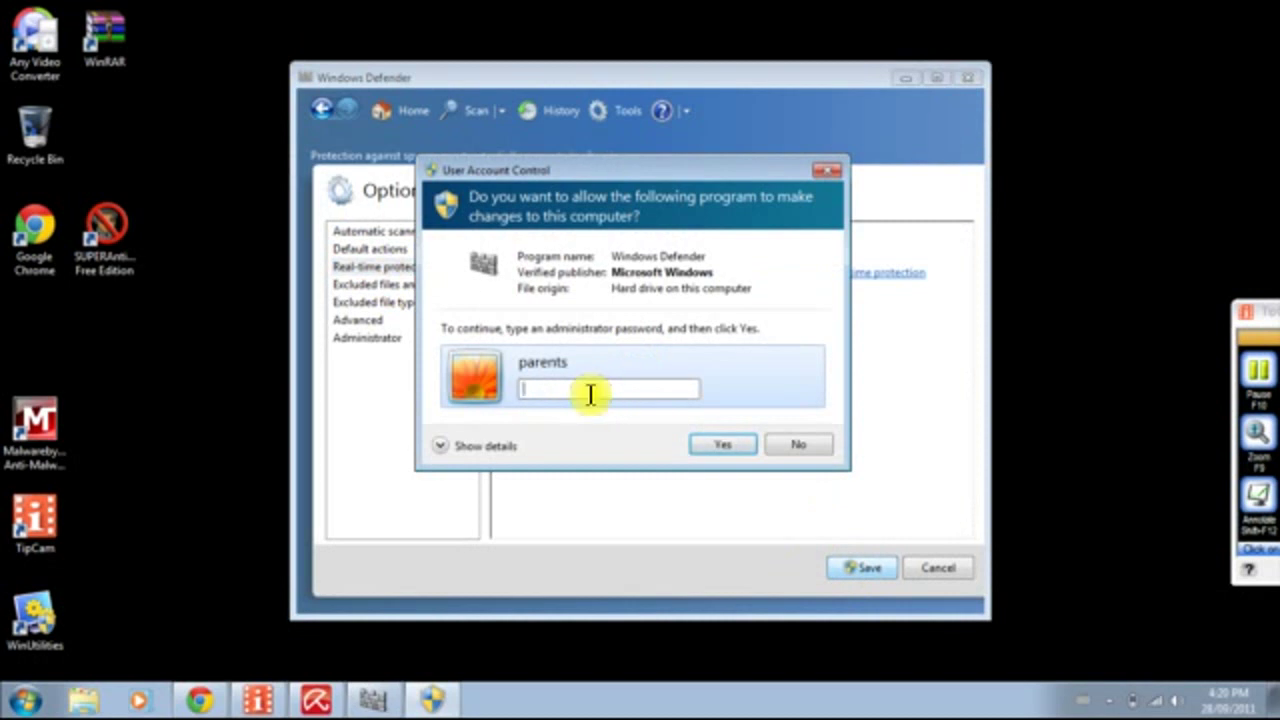
pyautogui.write('*******')
pyautogui.press('Return')
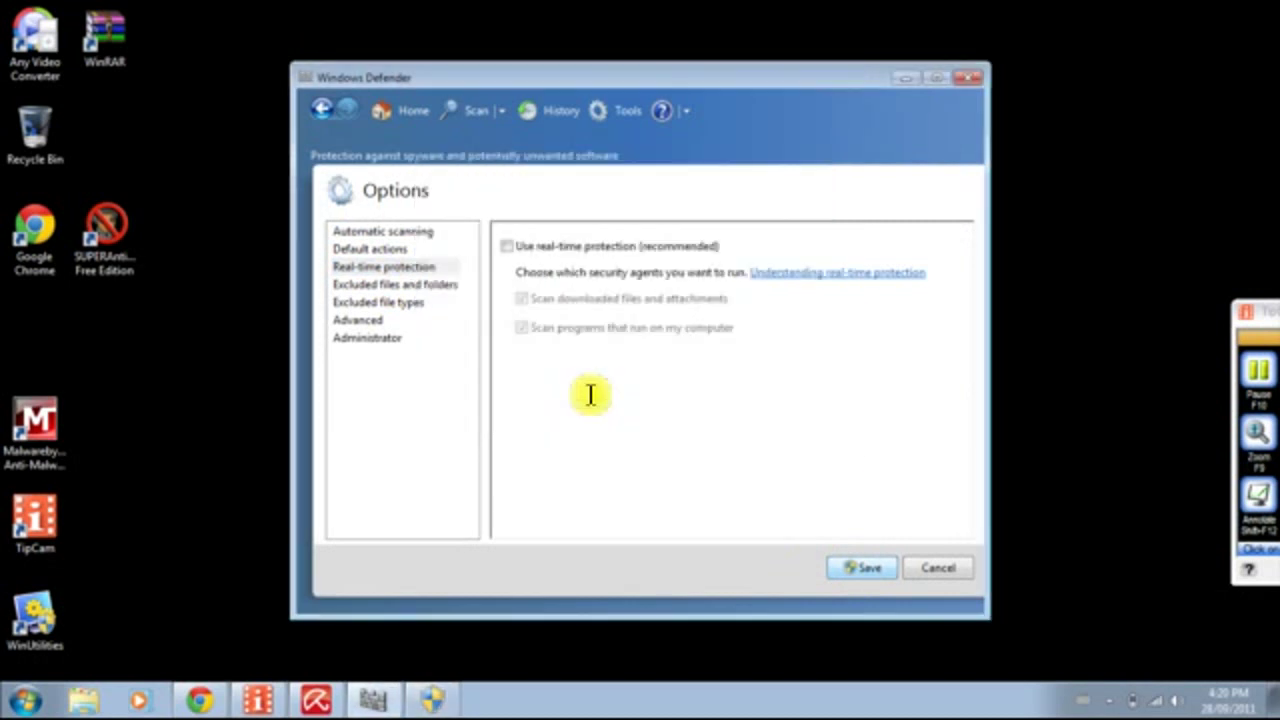
pyautogui.click(405, 112)
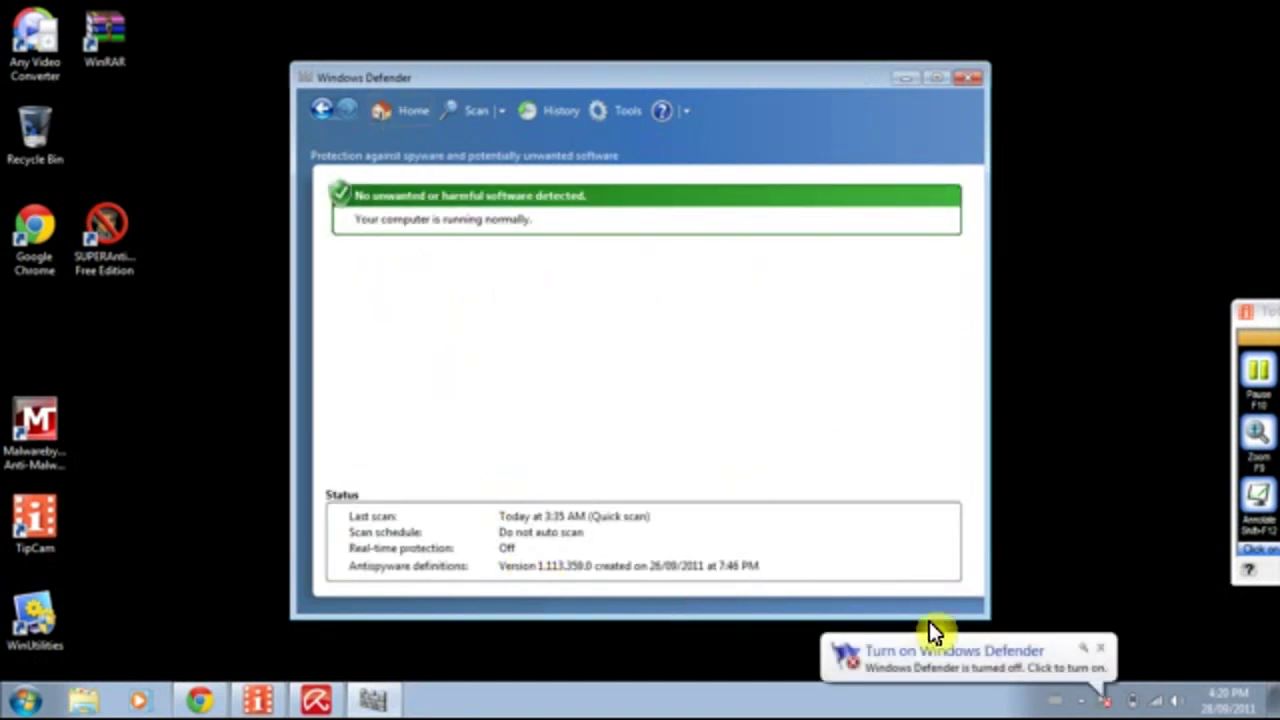
pyautogui.click(1112, 663)
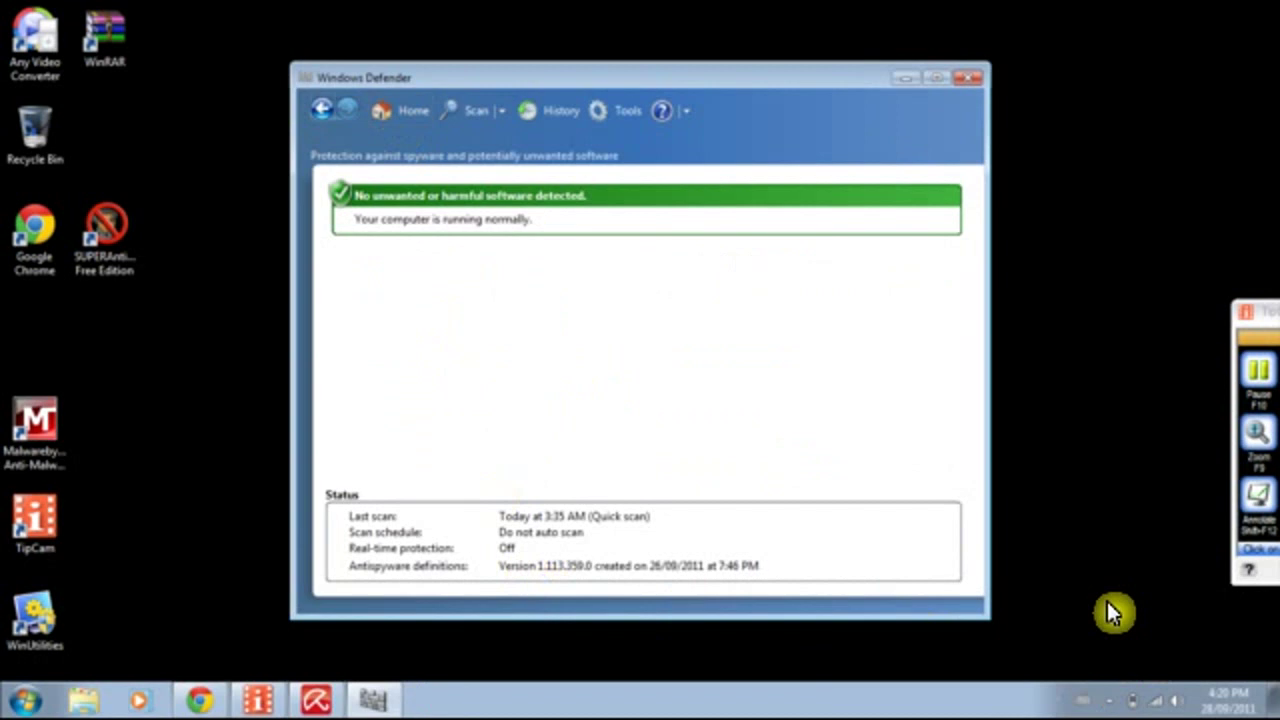
# Close Windows Defender, accept Avira's license, and confirm private non-commercial use.
pyautogui.click(967, 80)
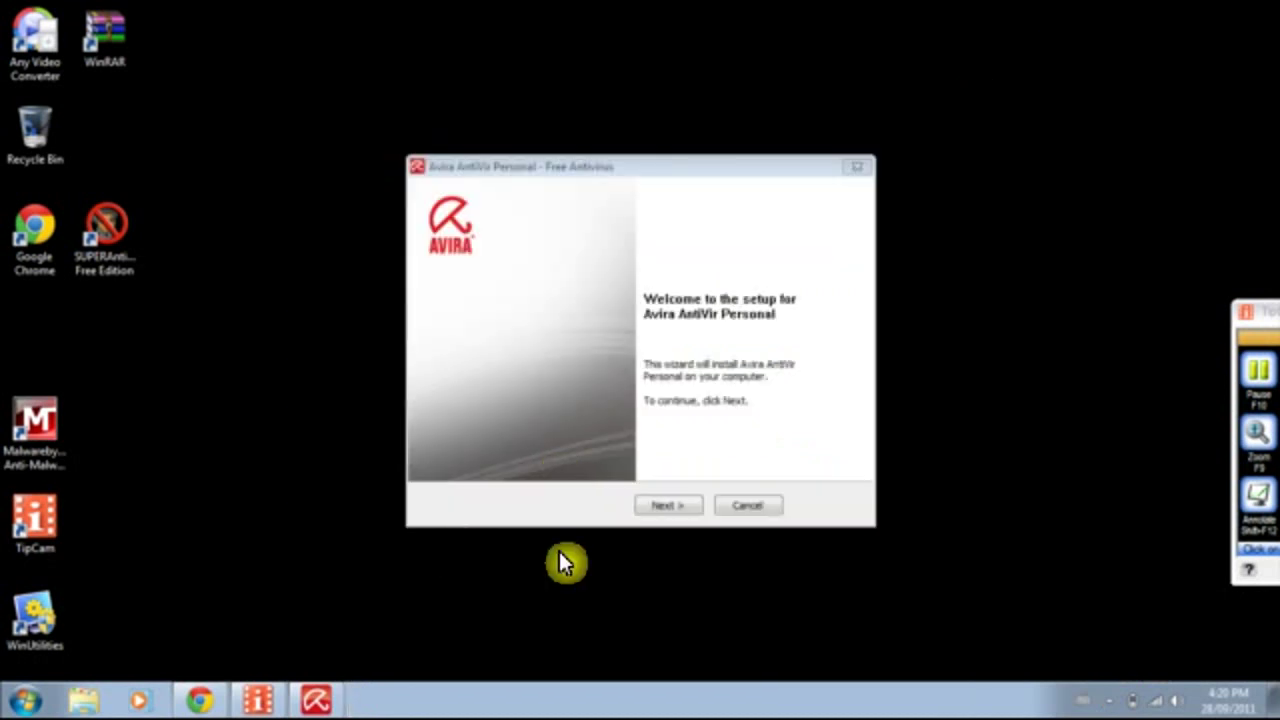
pyautogui.click(688, 506)
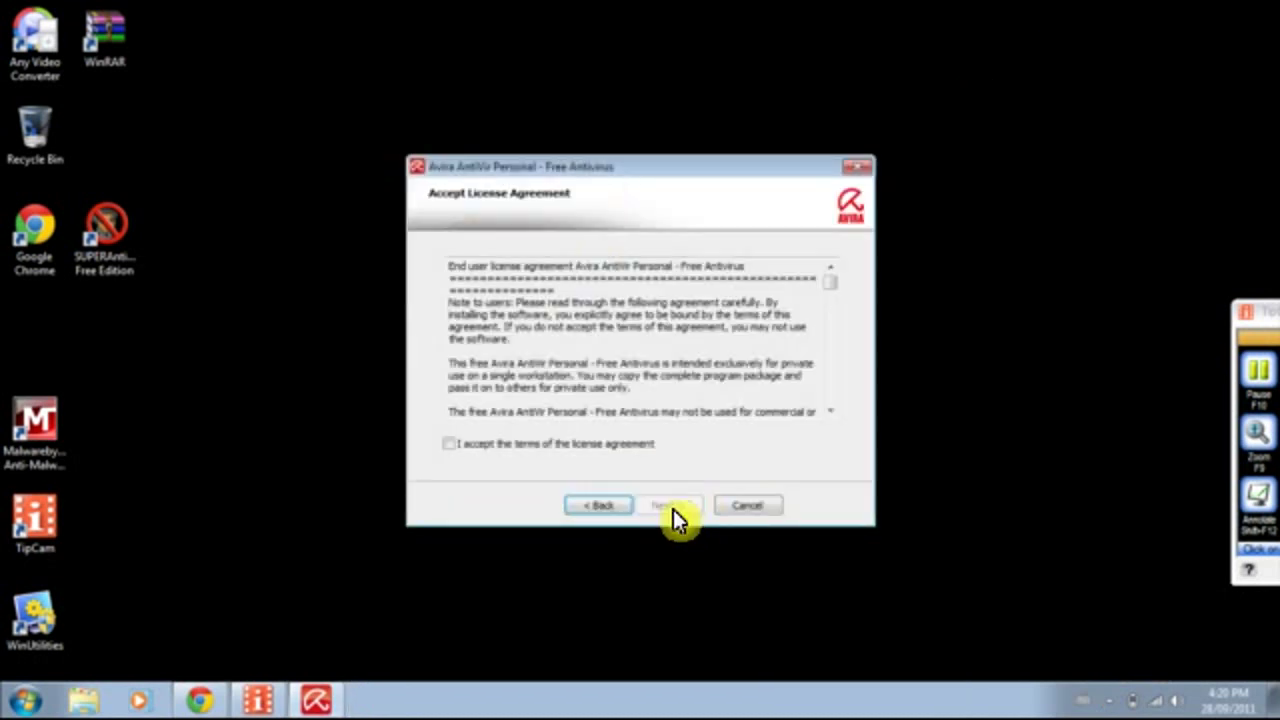
pyautogui.click(519, 443)
pyautogui.click(677, 510)
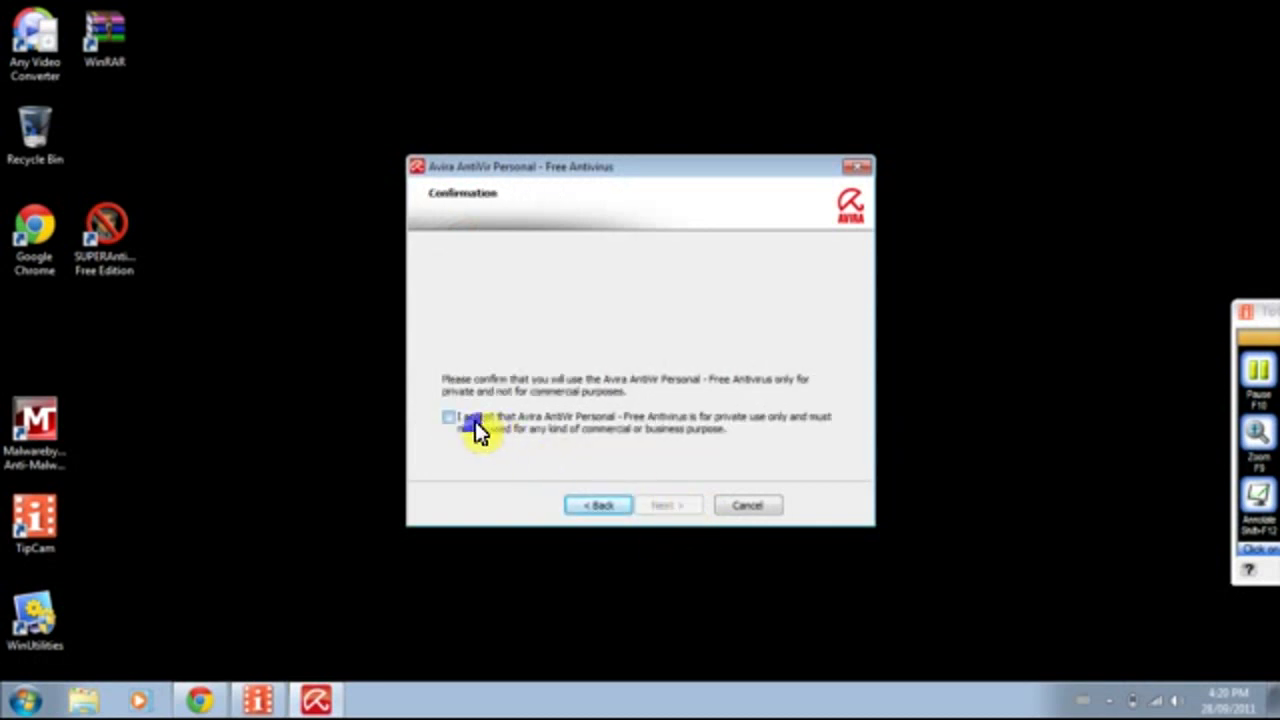
pyautogui.click(476, 422)
pyautogui.click(662, 506)
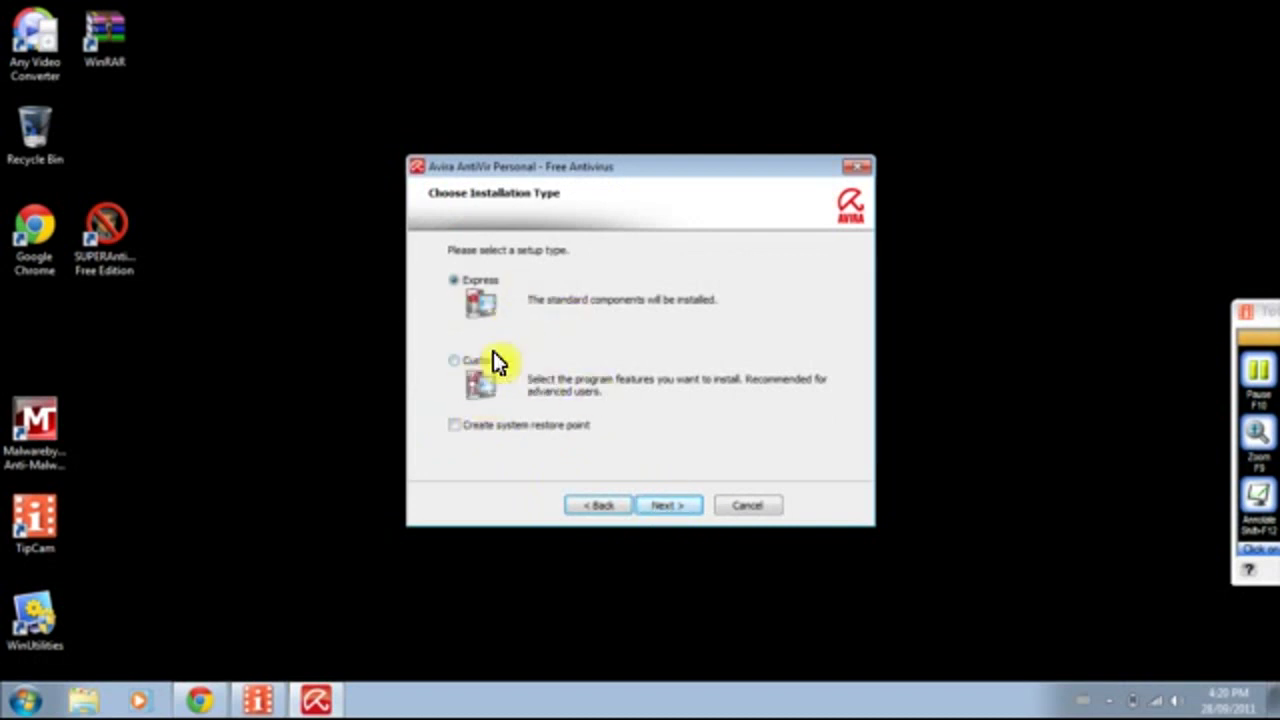
# Choose custom installation in the default folder, excluding Shell Extension and Rootkit Detection.
pyautogui.click(455, 370)
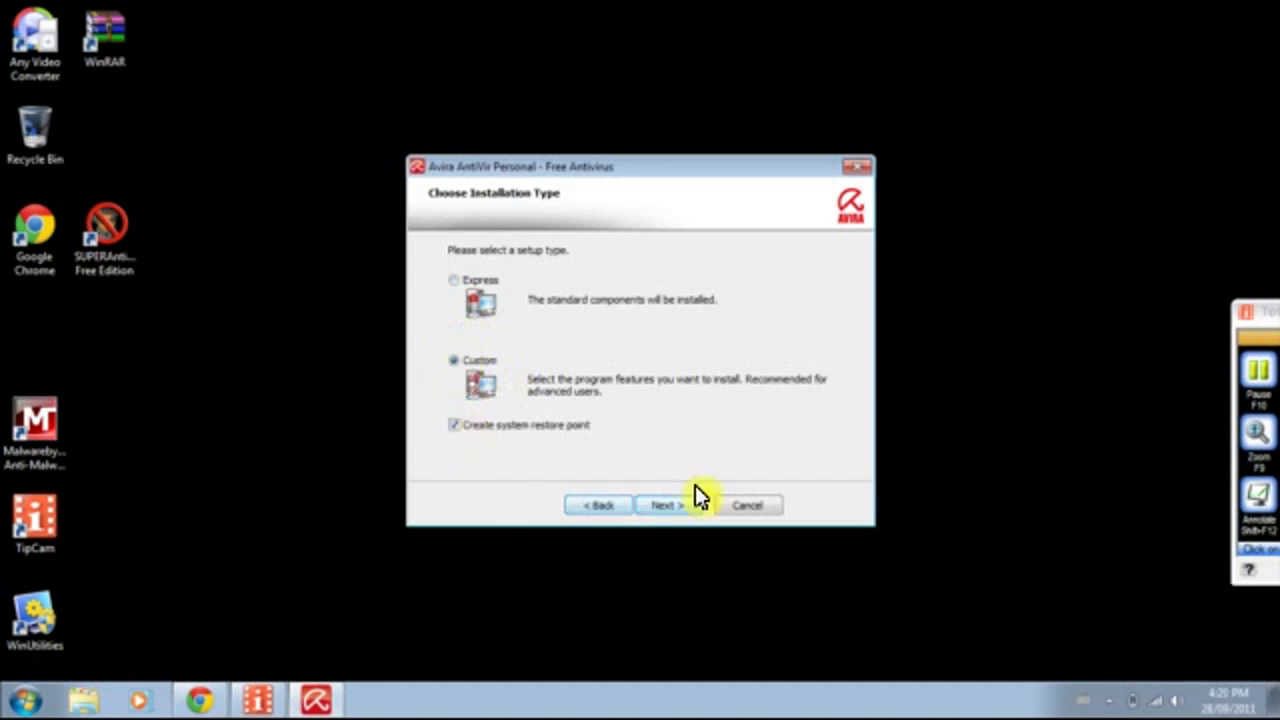
pyautogui.click(670, 508)
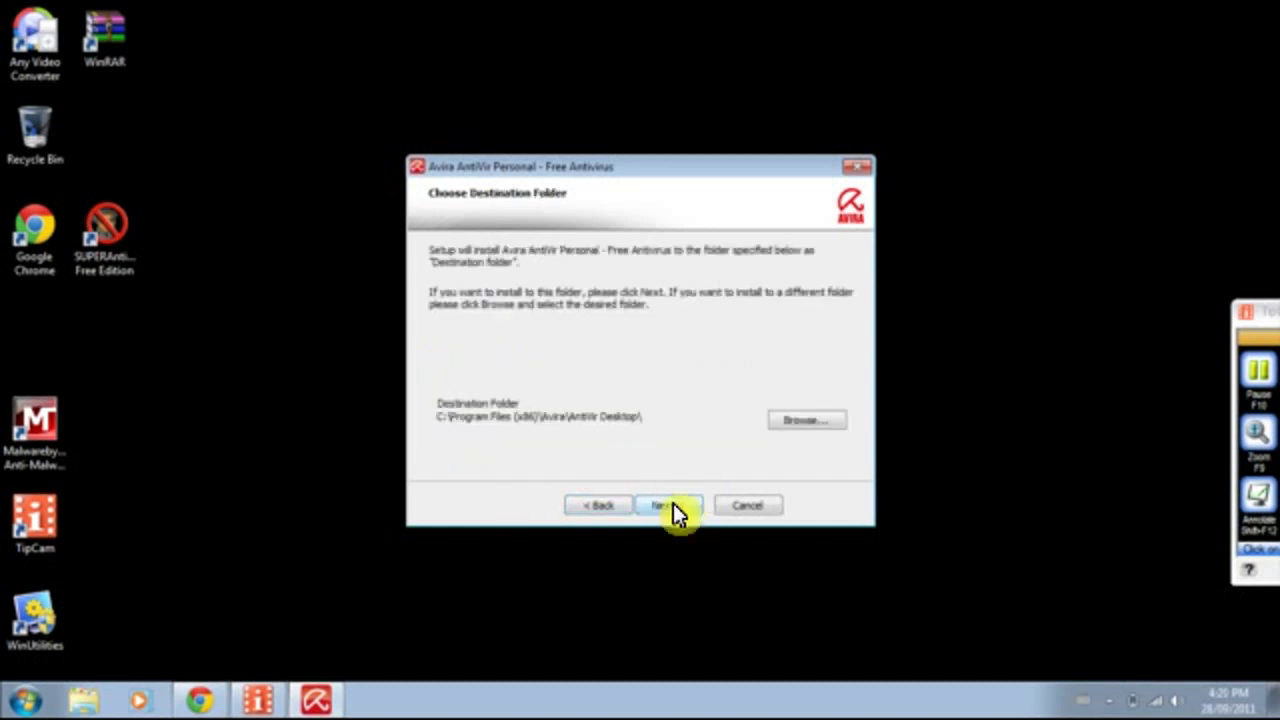
pyautogui.click(672, 507)
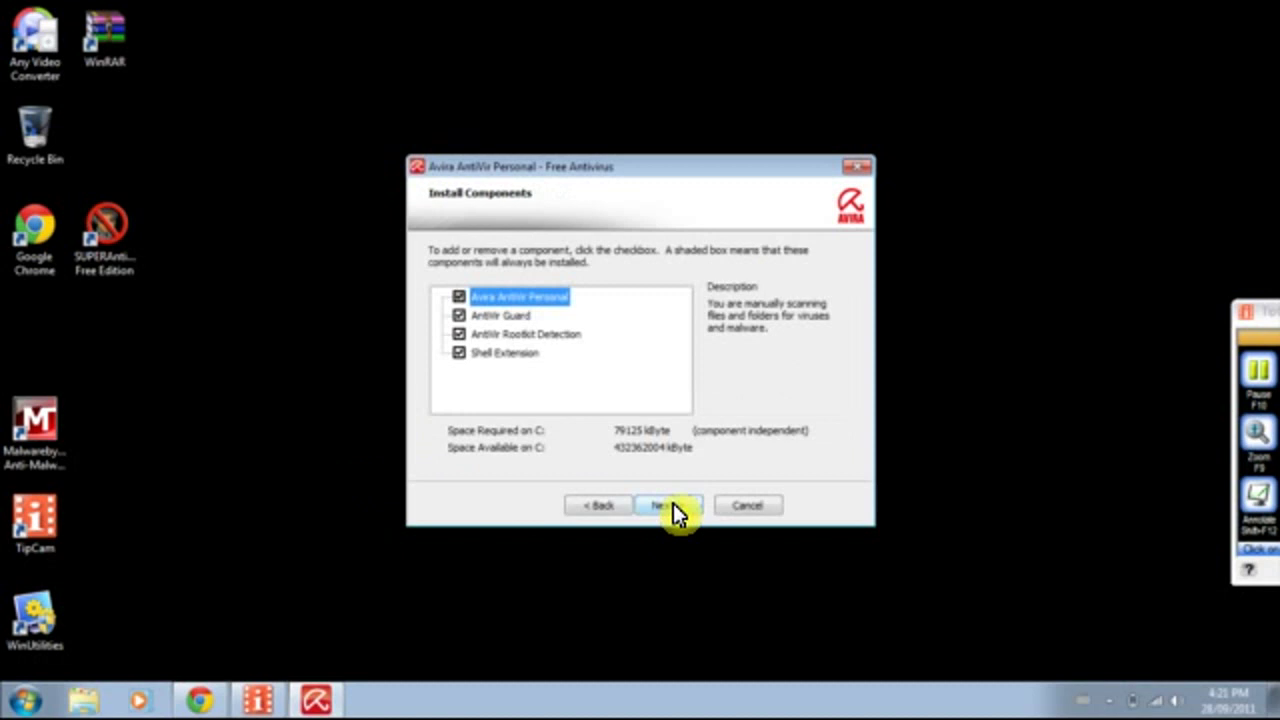
pyautogui.click(459, 354)
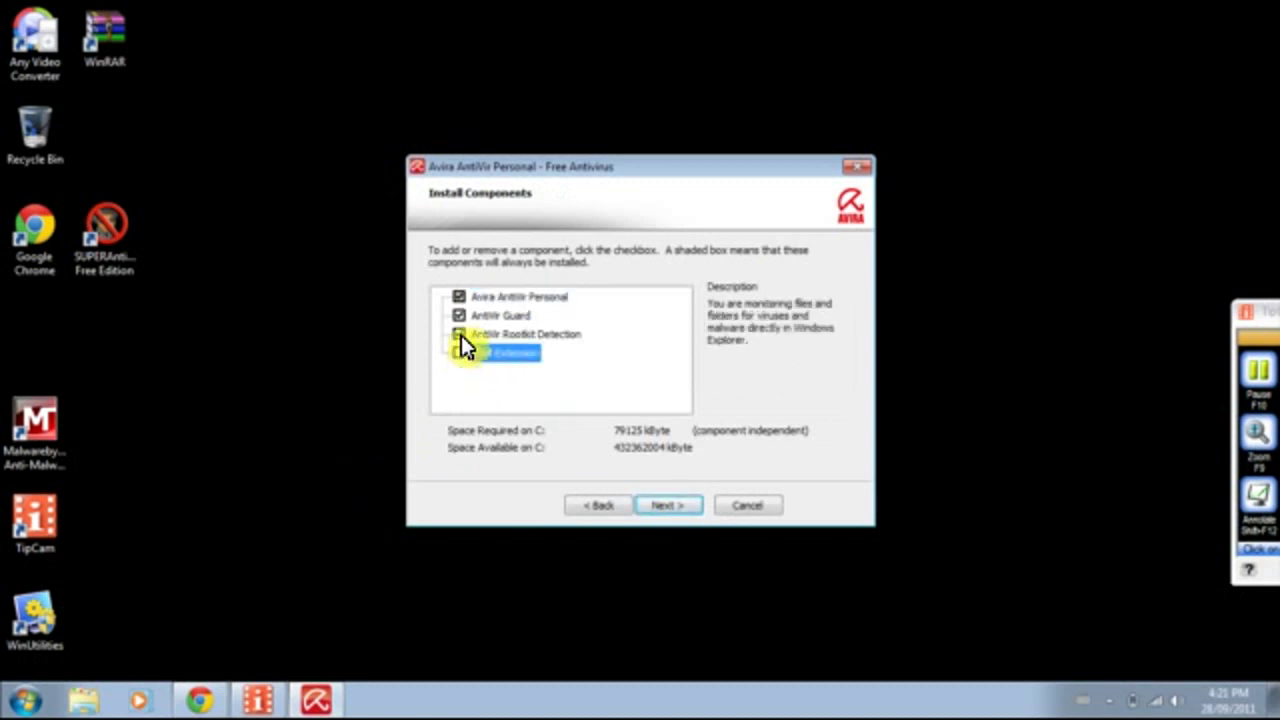
pyautogui.click(461, 335)
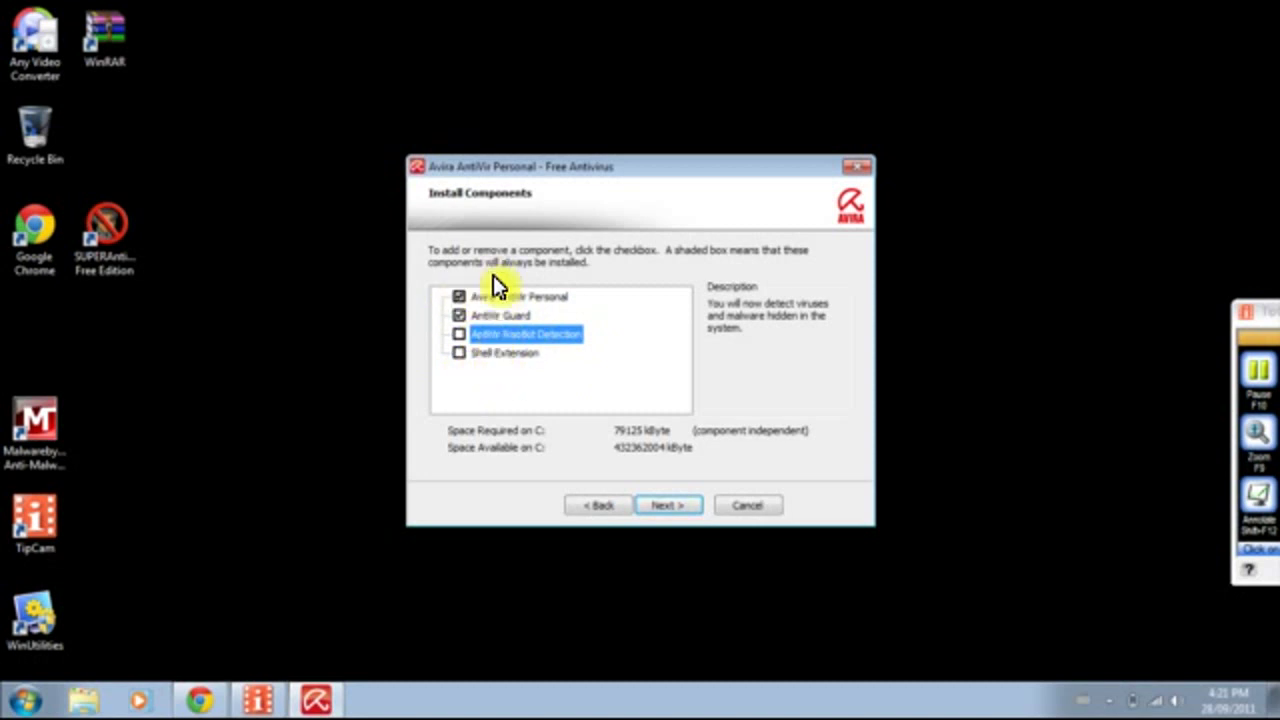
# Keep the default shortcut options, then enter title Mr, first name and surname for registration.
pyautogui.click(671, 515)
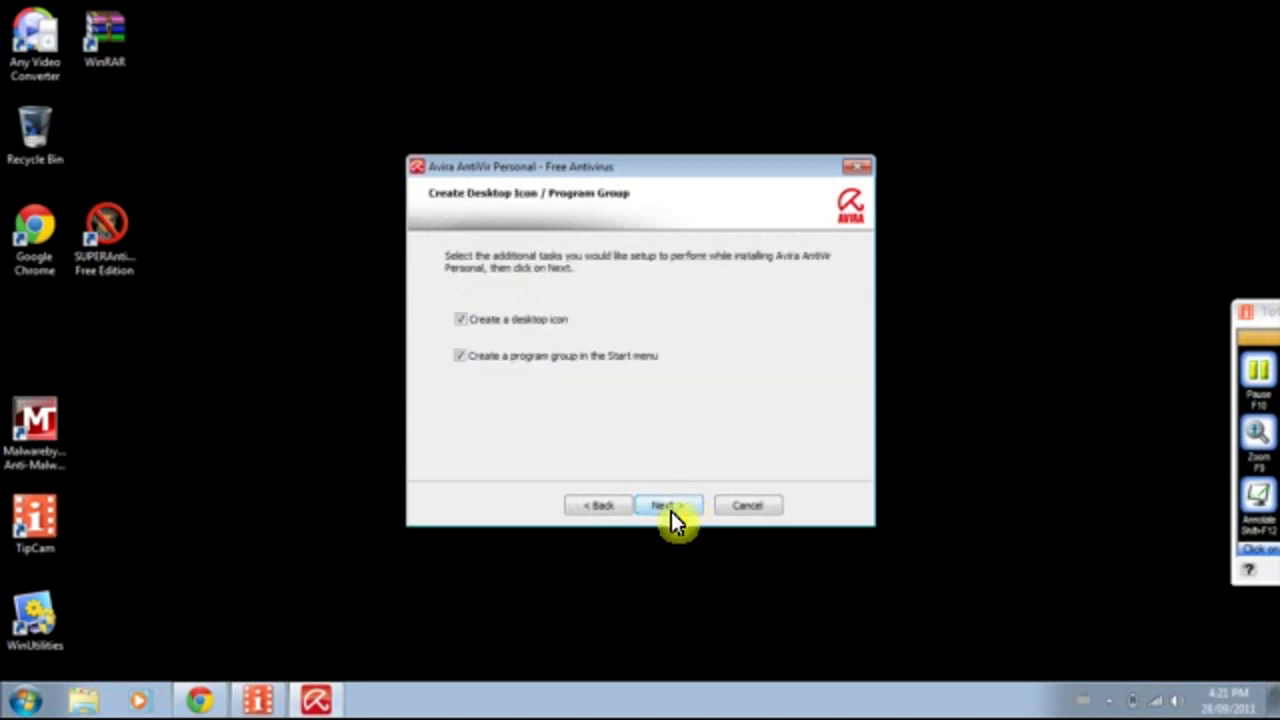
pyautogui.click(662, 507)
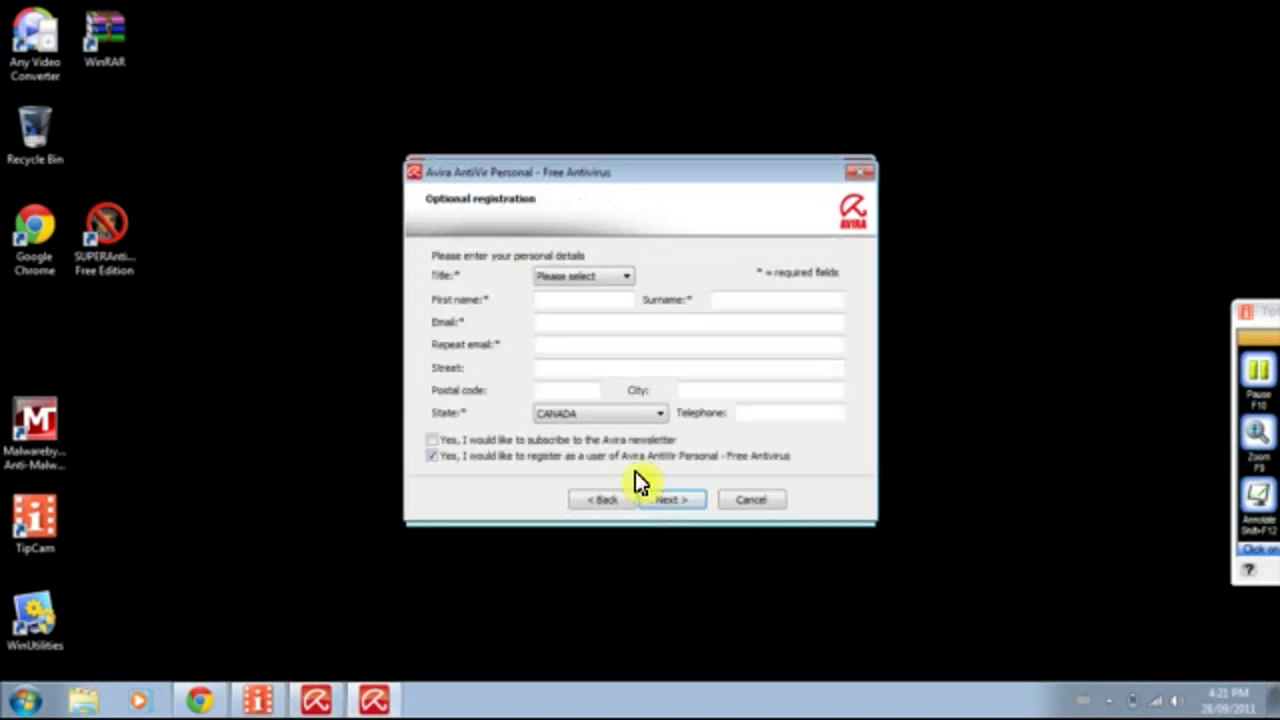
pyautogui.click(622, 284)
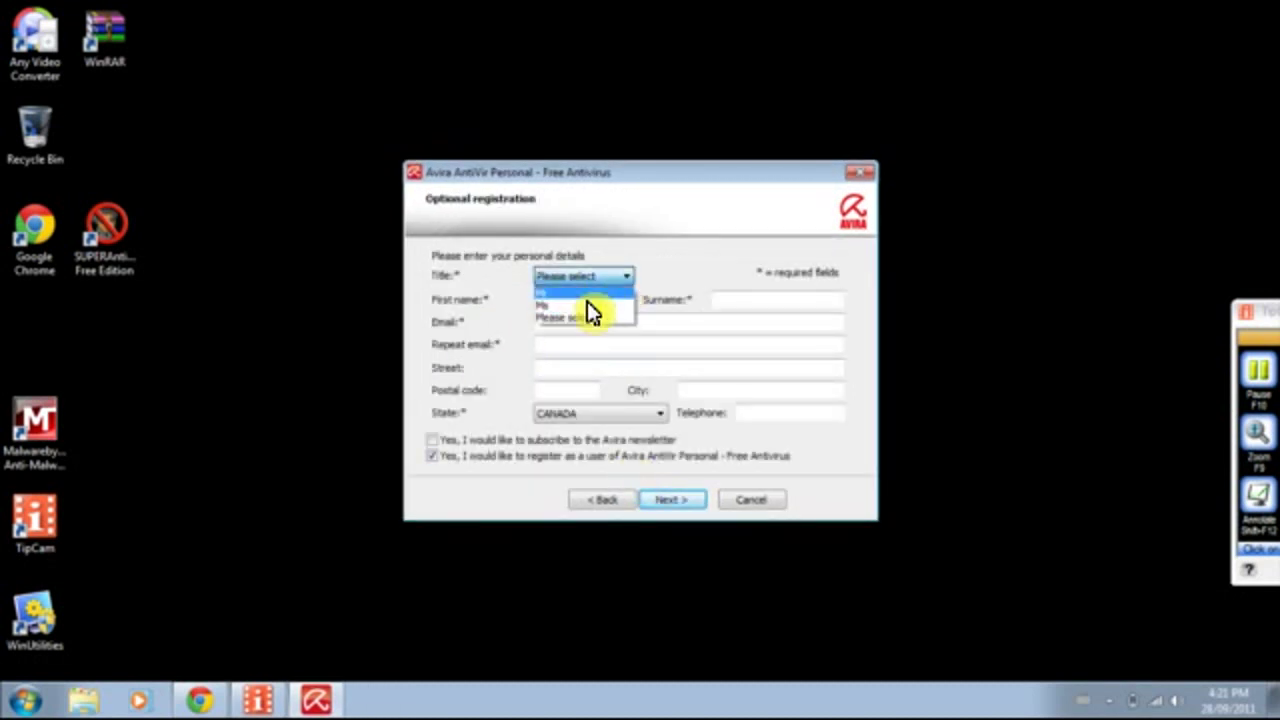
pyautogui.click(588, 302)
pyautogui.click(568, 303)
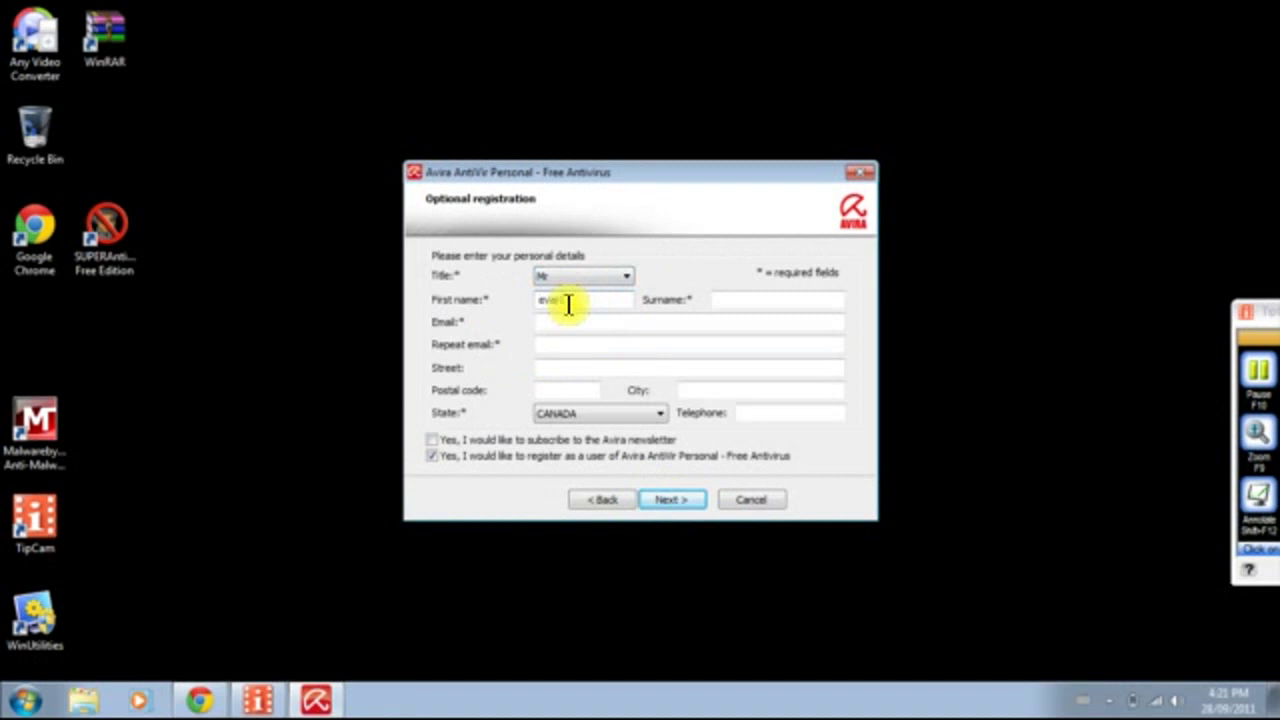
pyautogui.click(732, 302)
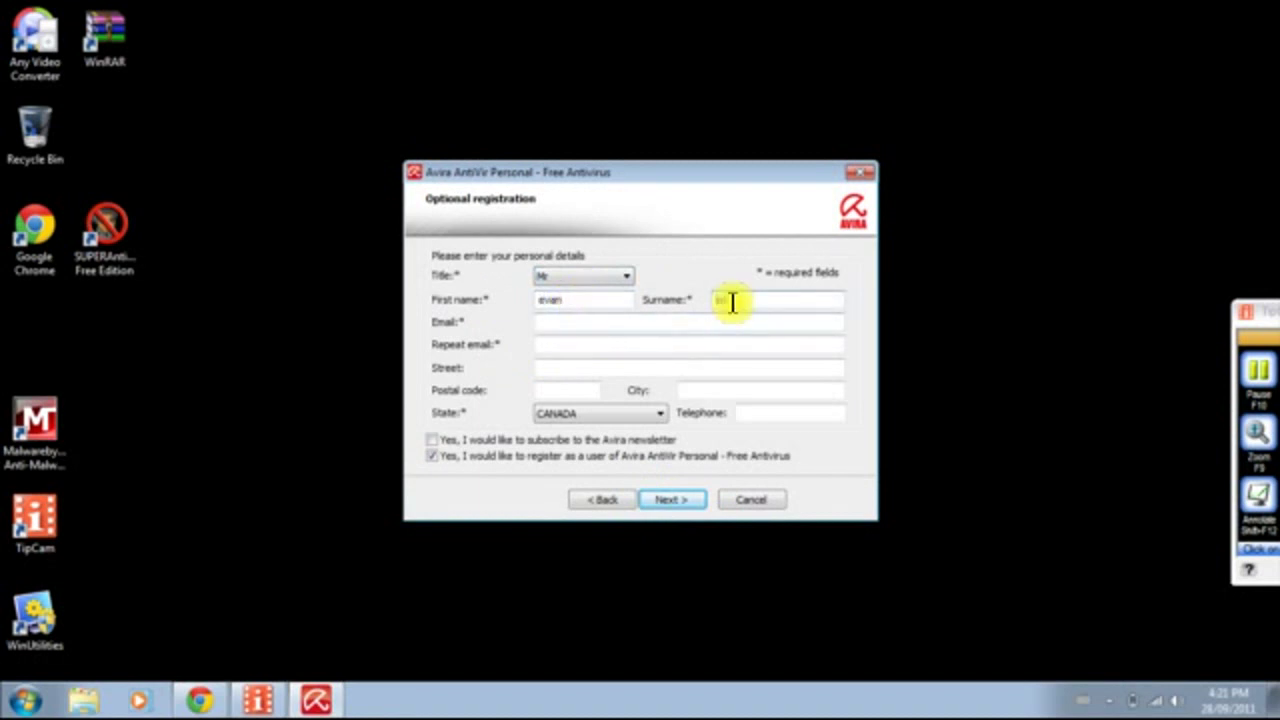
# Fill in and repeat the e-mail address, keep CANADA as country, and submit the registration.
pyautogui.click(580, 320)
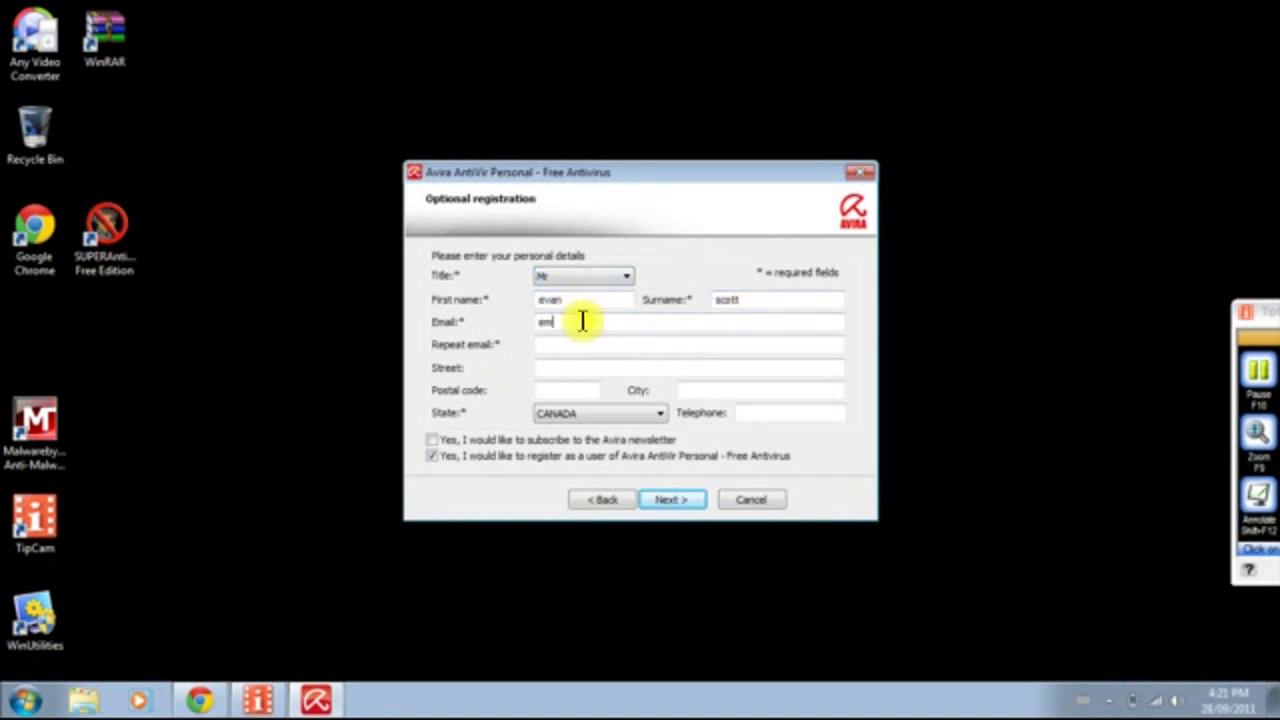
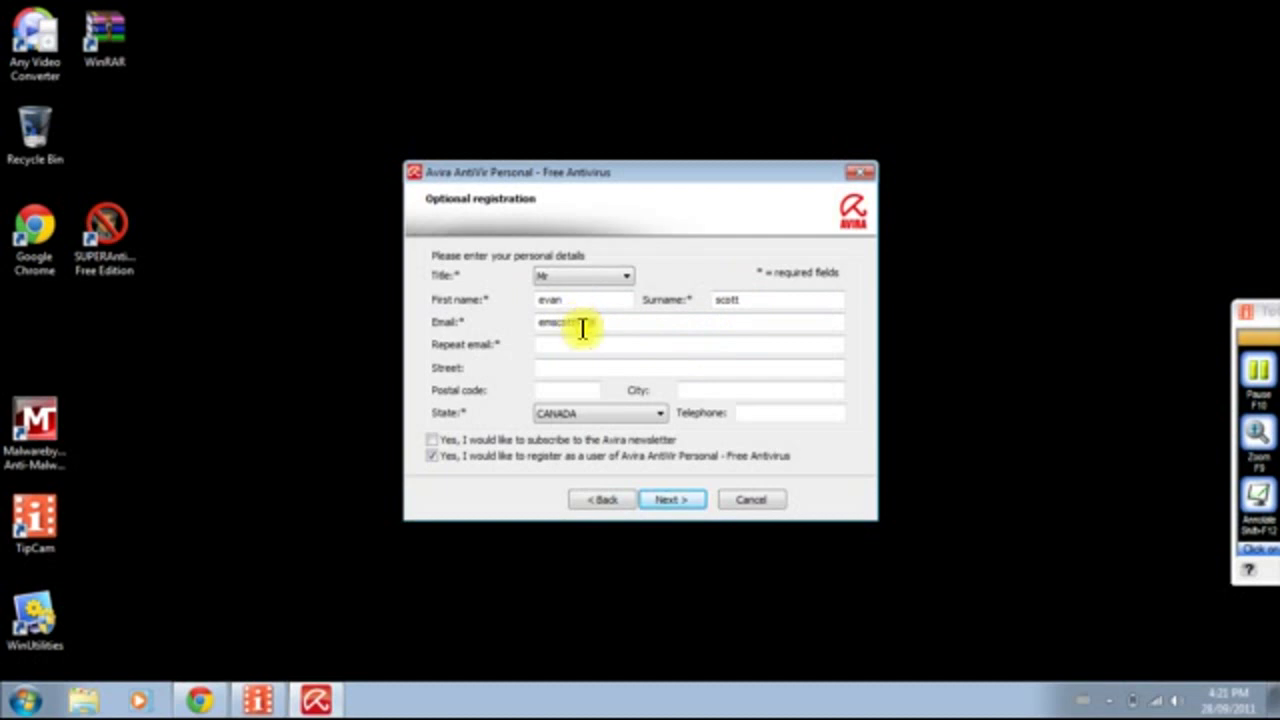
pyautogui.click(560, 343)
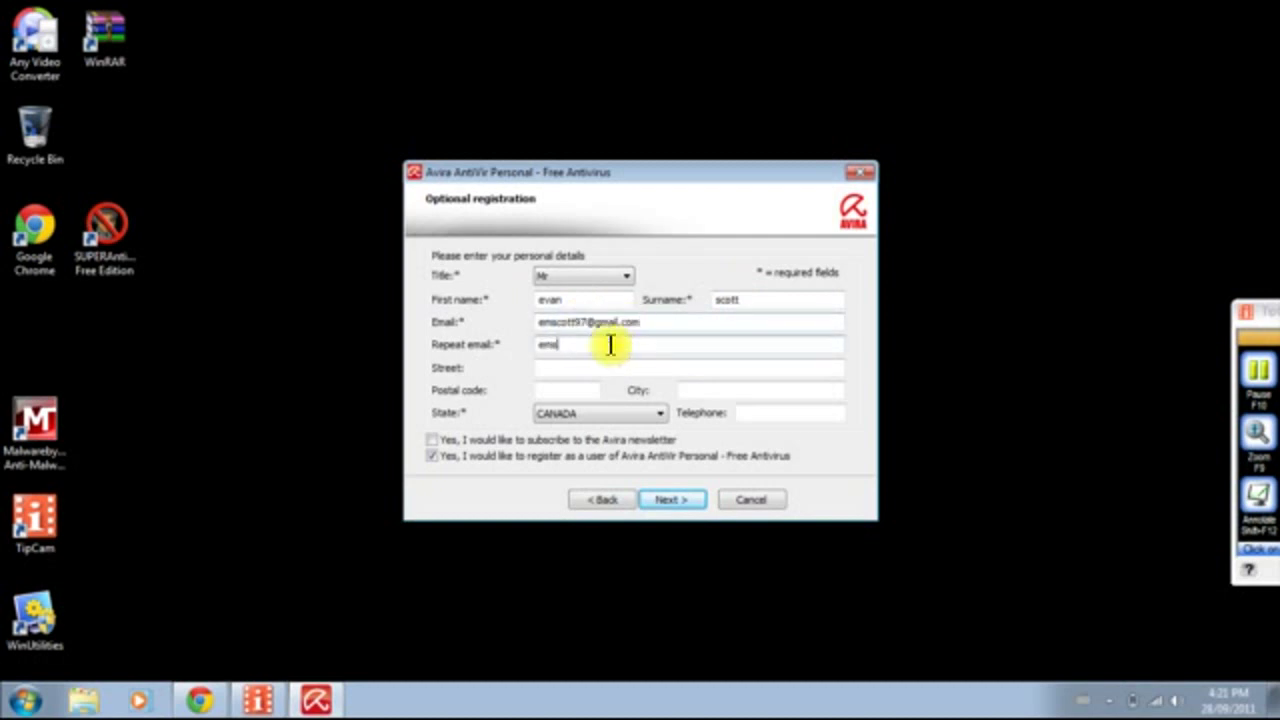
pyautogui.click(566, 368)
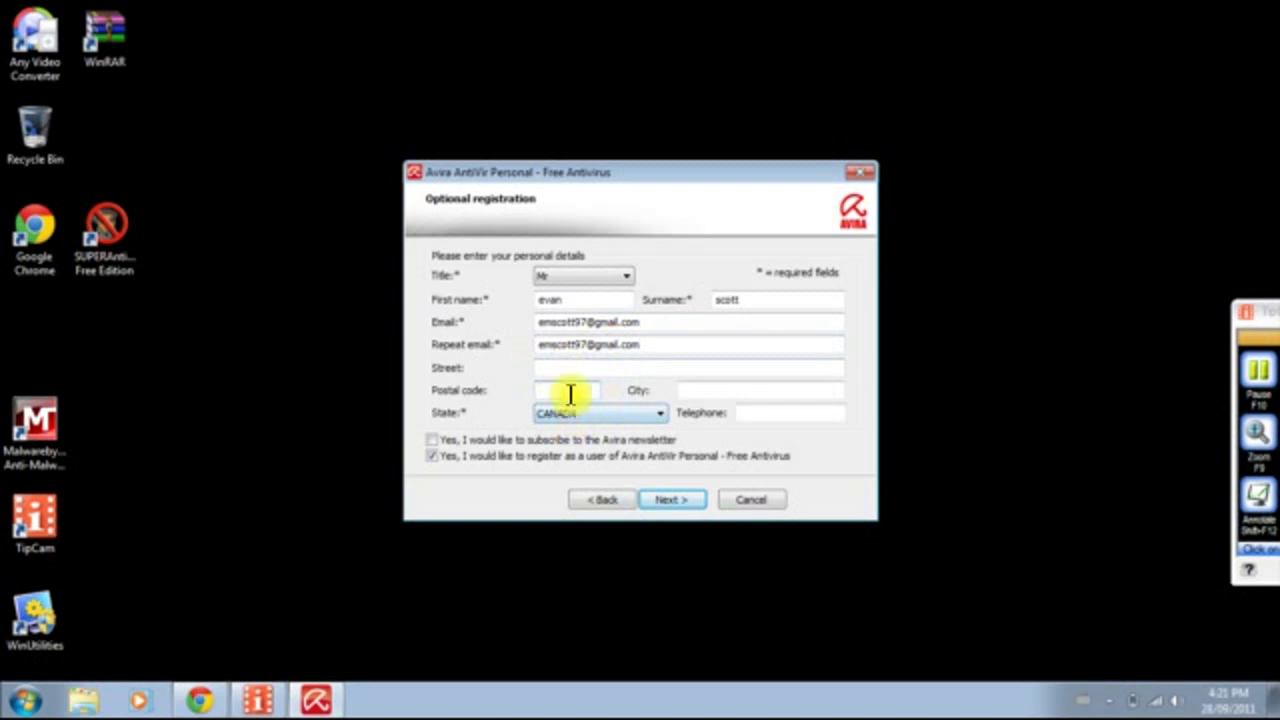
pyautogui.click(598, 414)
pyautogui.click(560, 44)
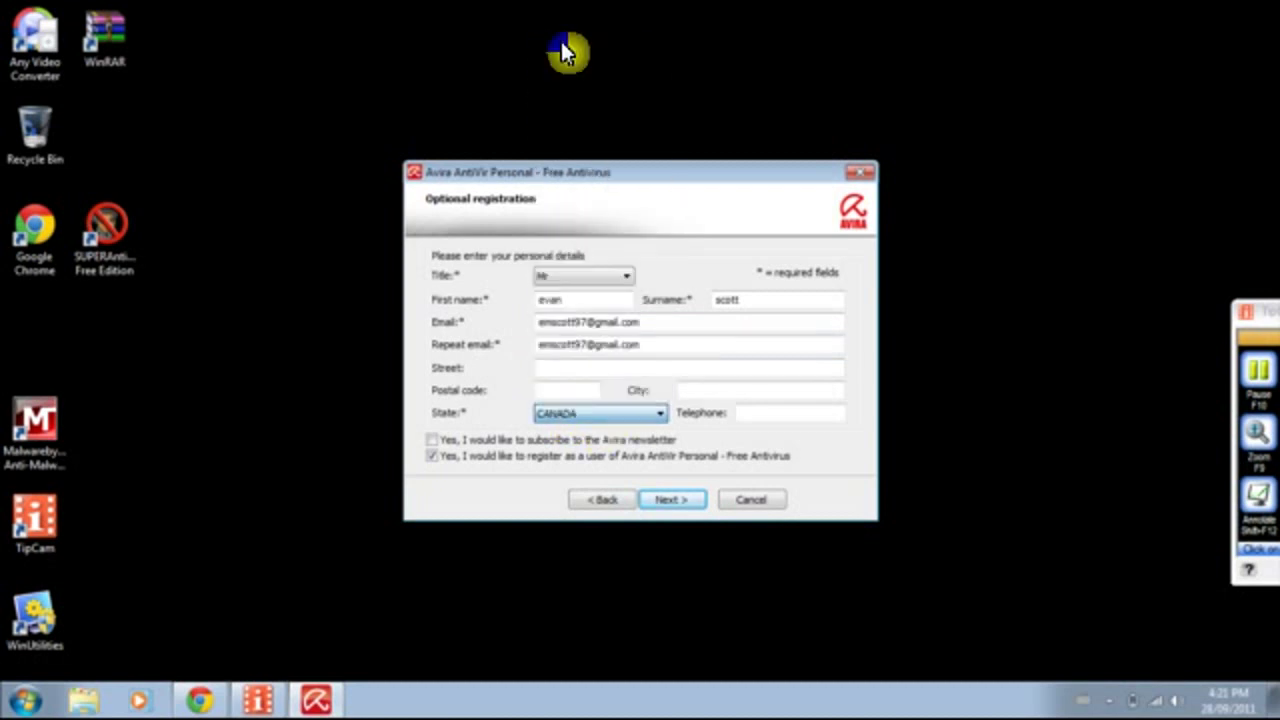
pyautogui.click(720, 299)
pyautogui.write('scott')
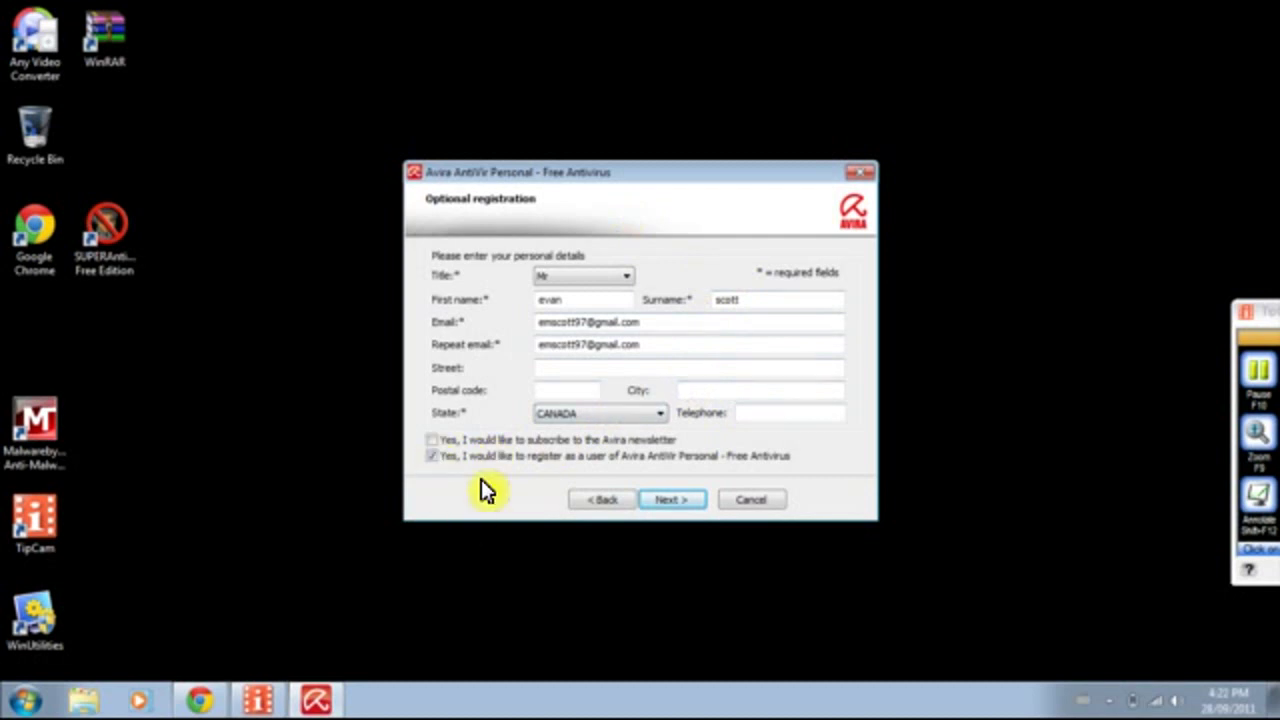
pyautogui.click(664, 500)
pyautogui.press('Return')
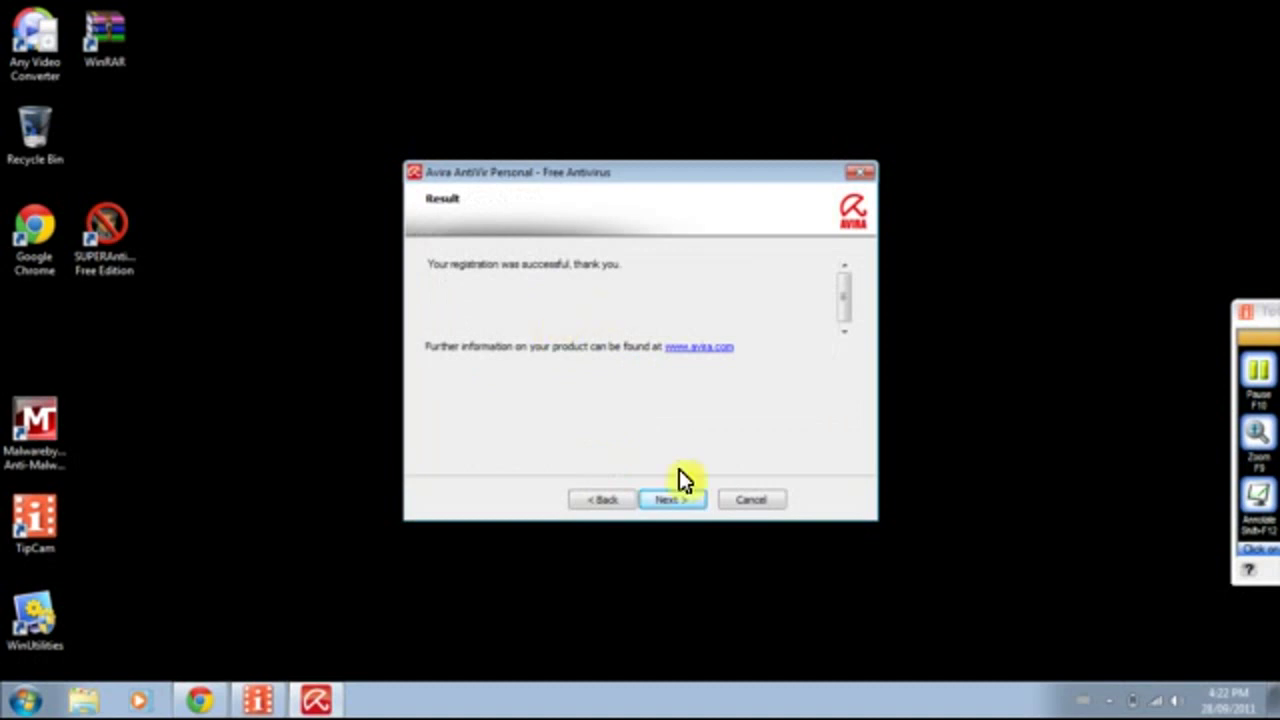
# Start the installation from the Result page and wait for Installation complete.
pyautogui.click(676, 502)
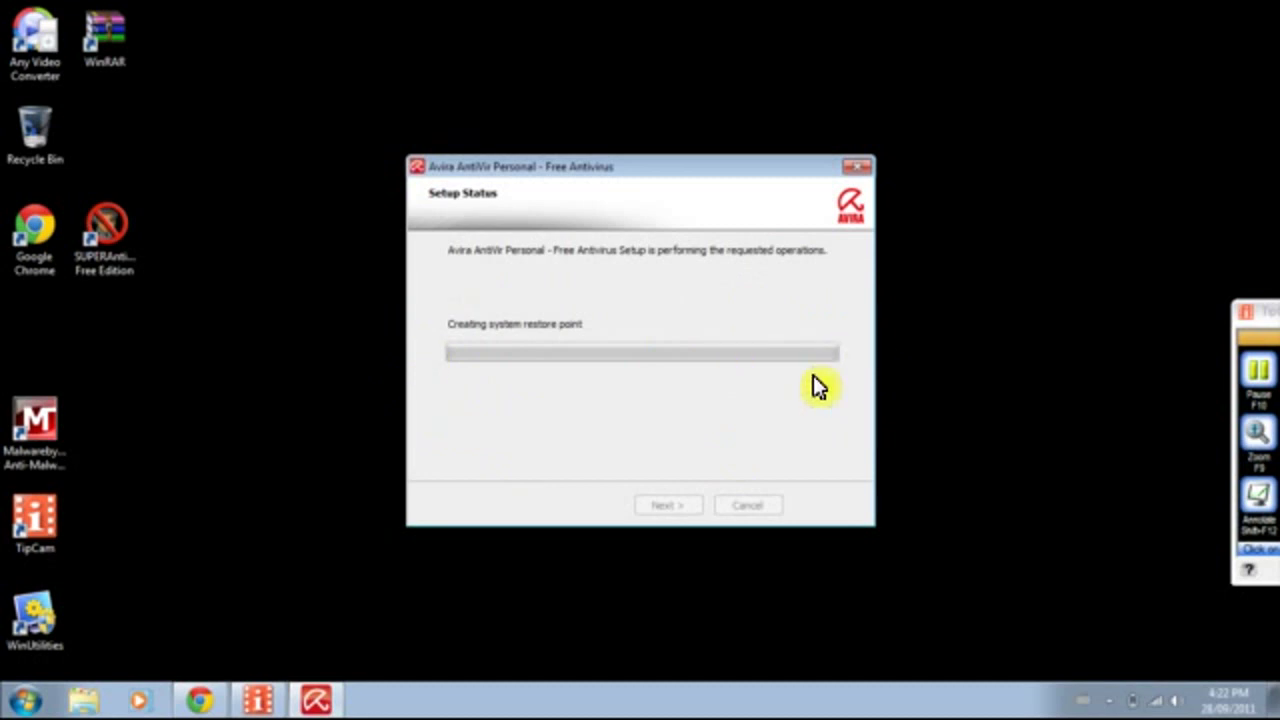
pyautogui.click(1253, 373)
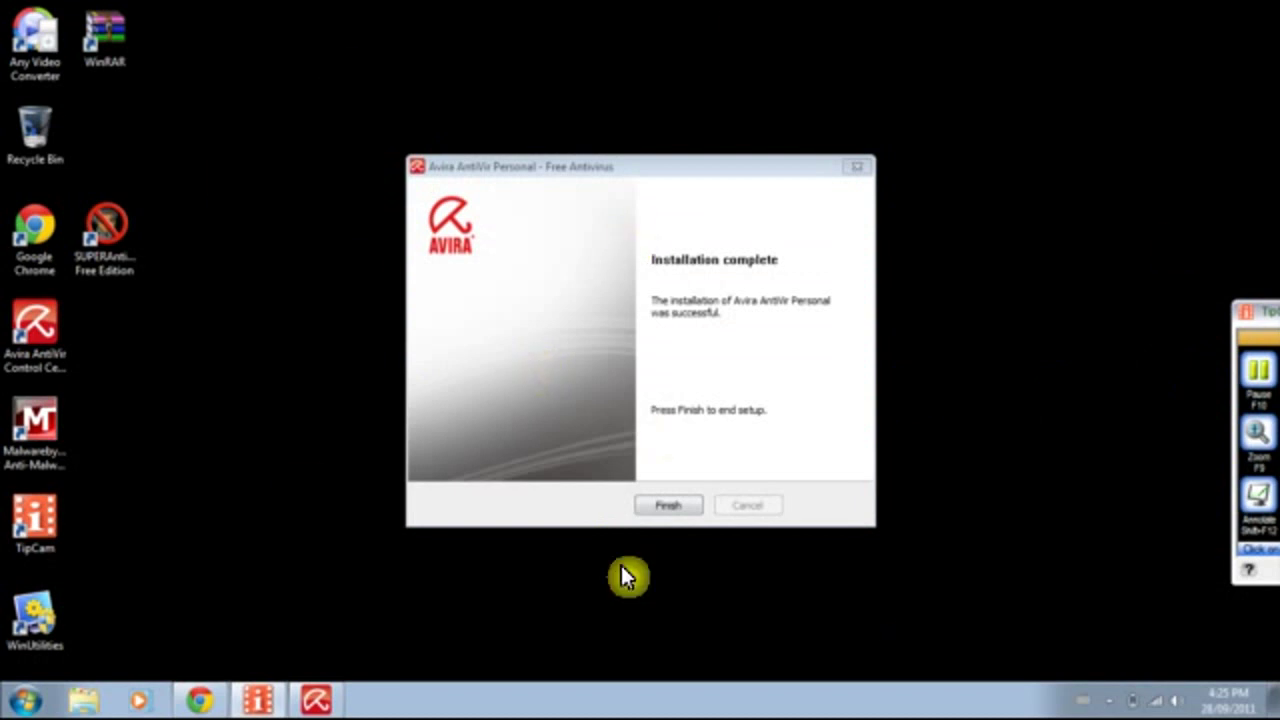
# Finish the installation, then set AHeAD heuristics to the High detection level in the configuration wizard.
pyautogui.click(668, 507)
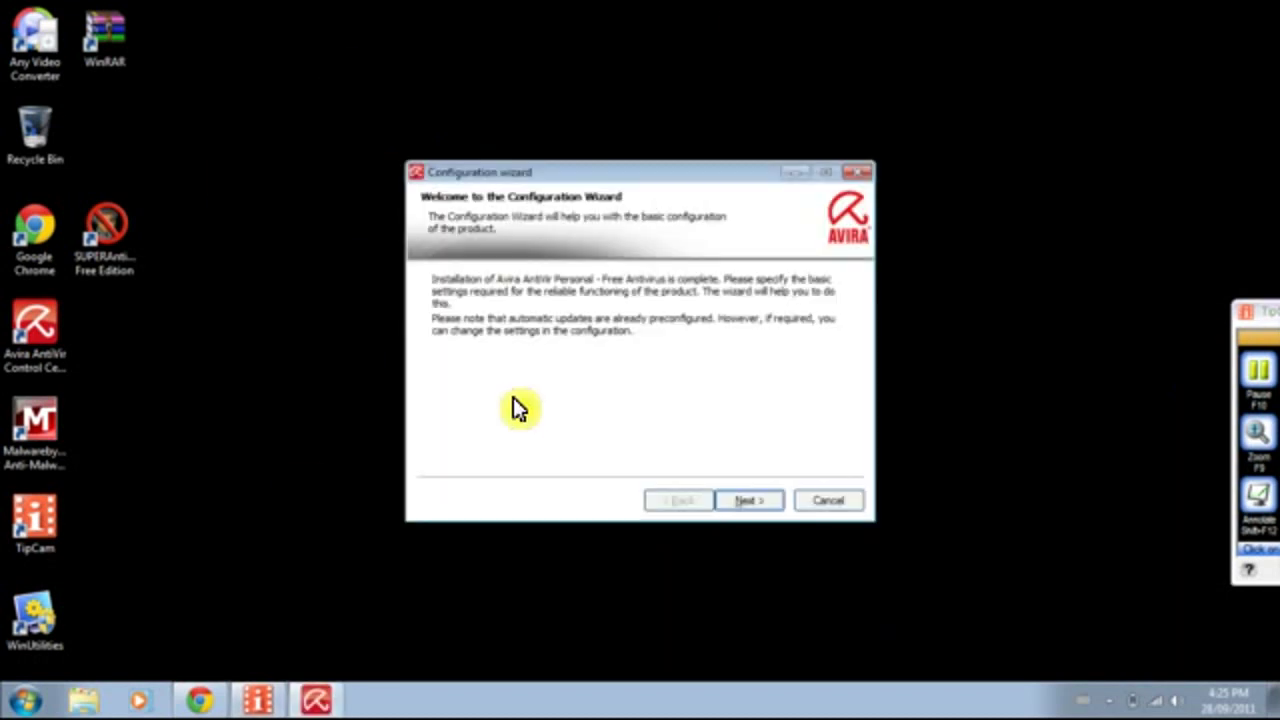
pyautogui.click(762, 508)
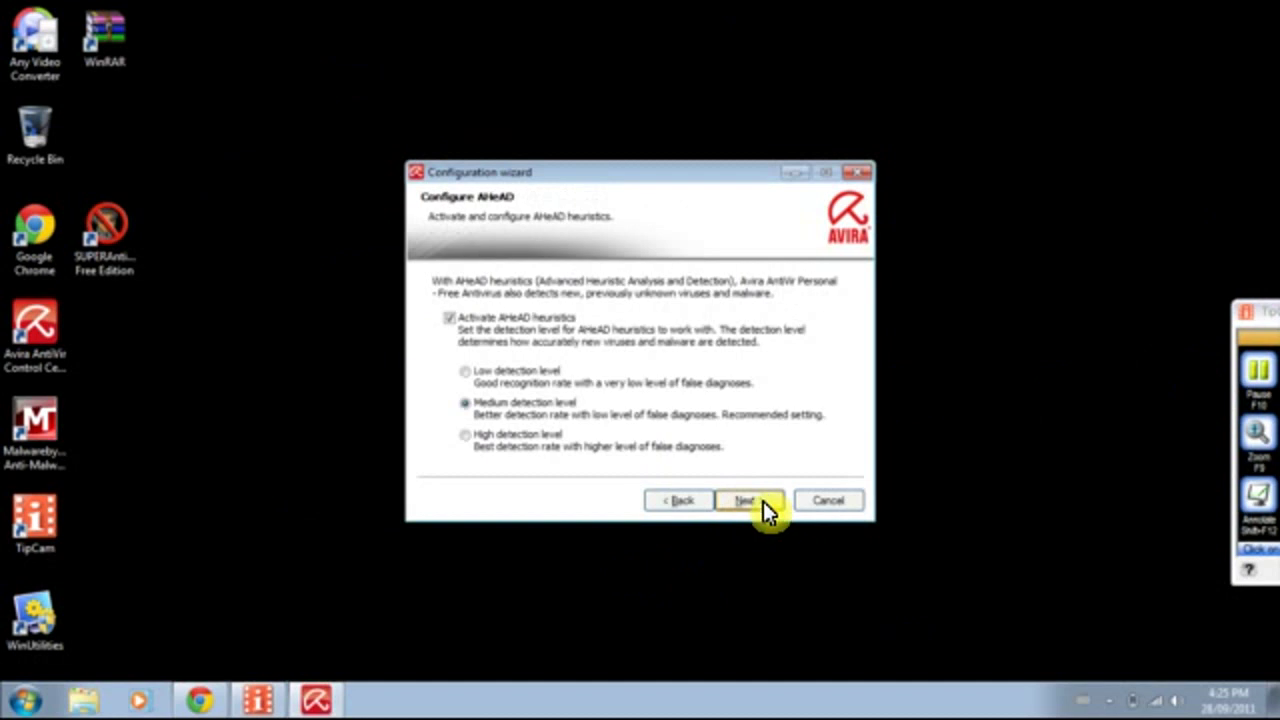
pyautogui.click(466, 438)
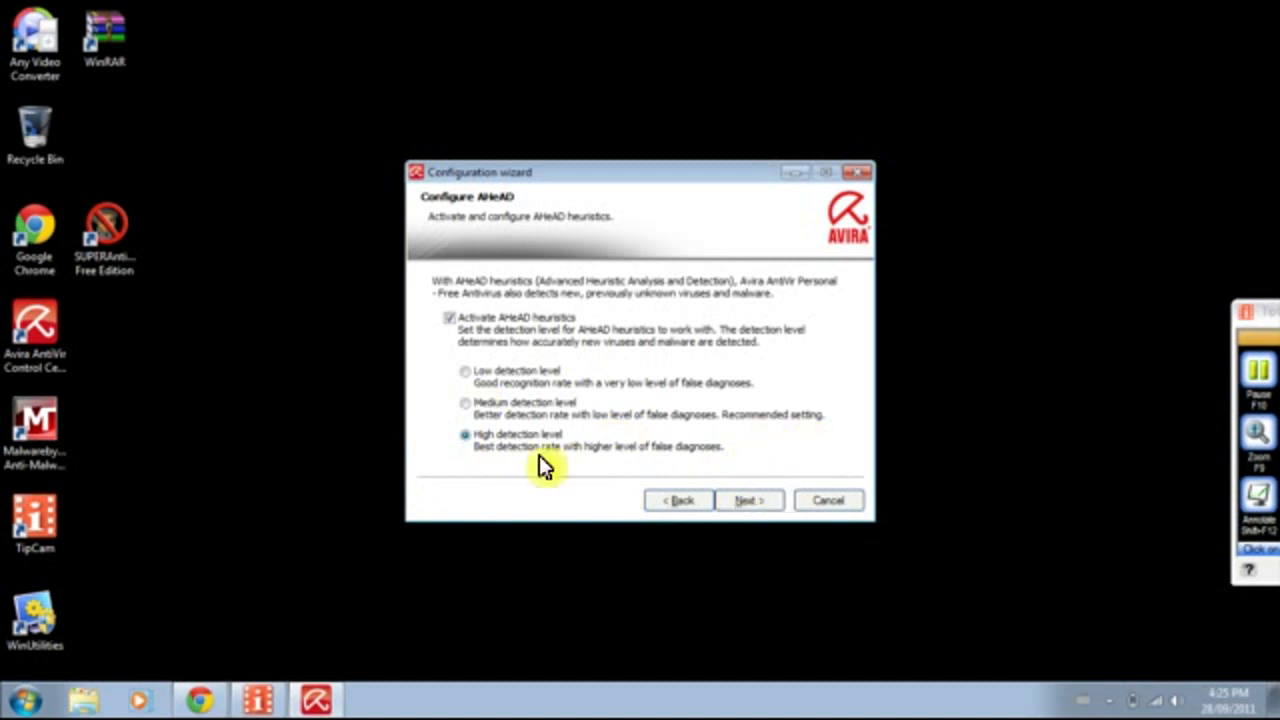
# Tick all extended threat categories, restore the default values, and continue to Guard start mode.
pyautogui.click(752, 500)
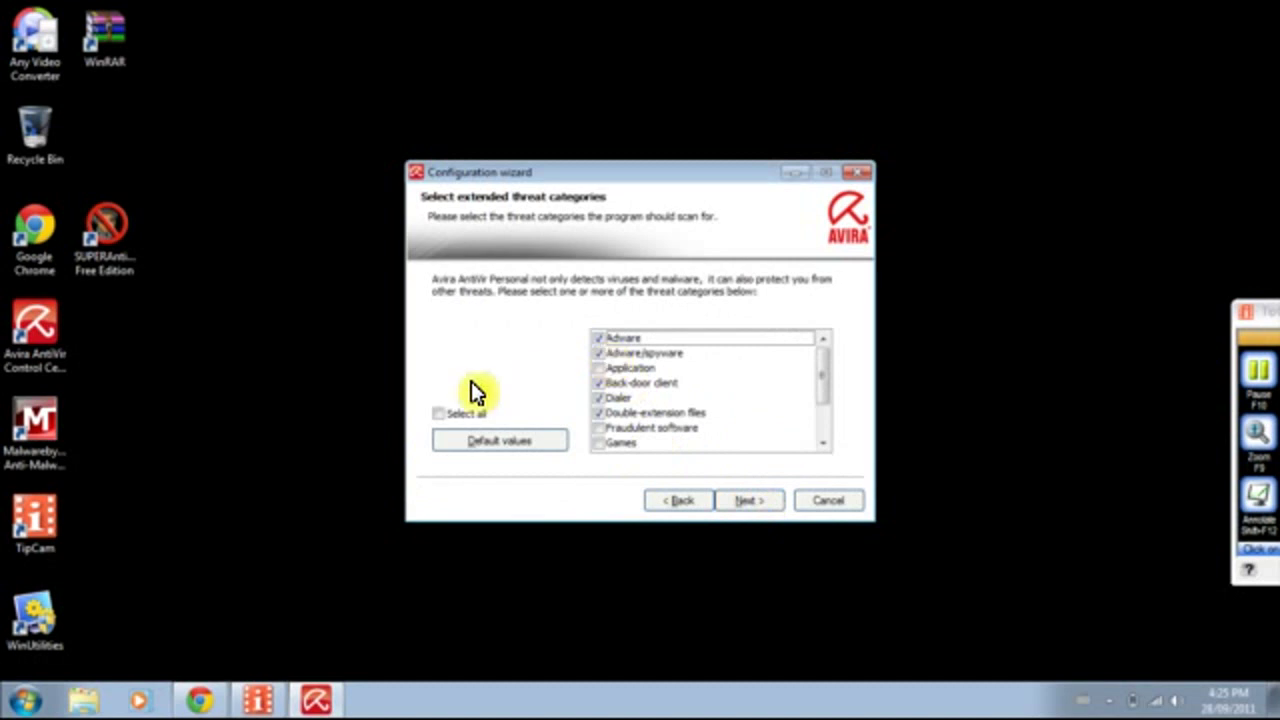
pyautogui.click(438, 413)
pyautogui.moveTo(823, 378); pyautogui.dragTo(818, 332)
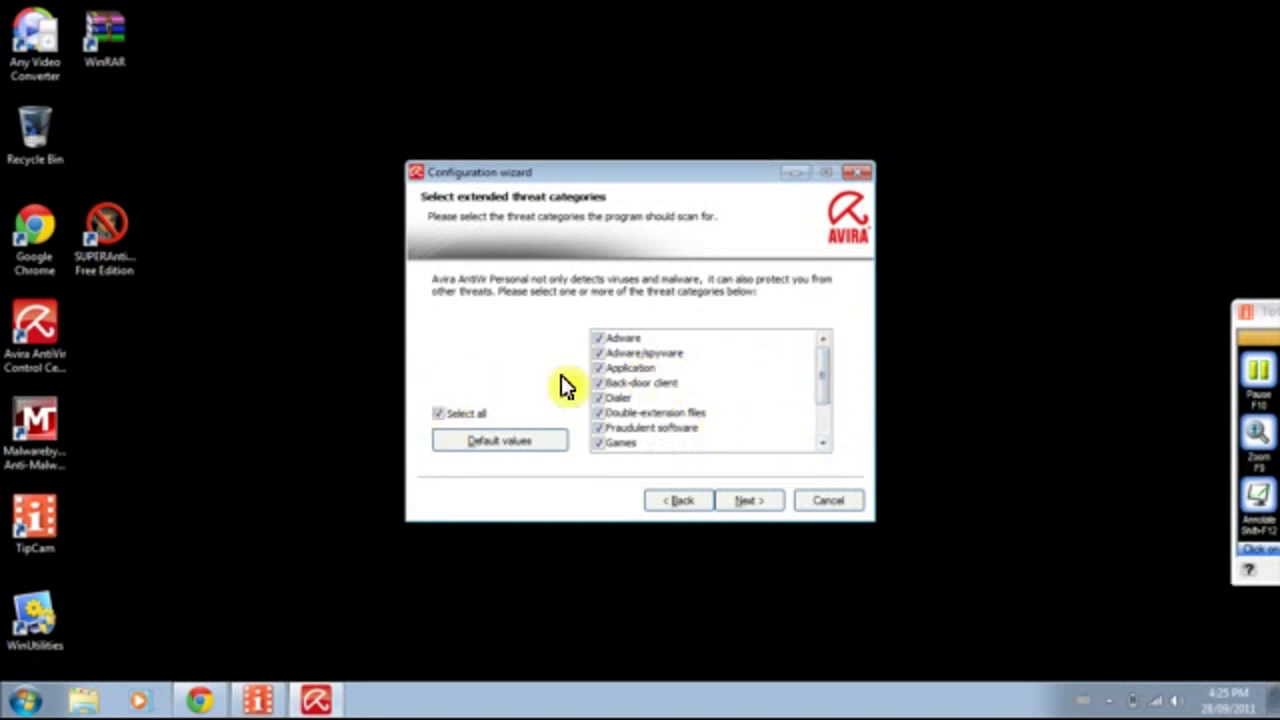
pyautogui.click(535, 440)
pyautogui.moveTo(822, 362); pyautogui.dragTo(823, 392)
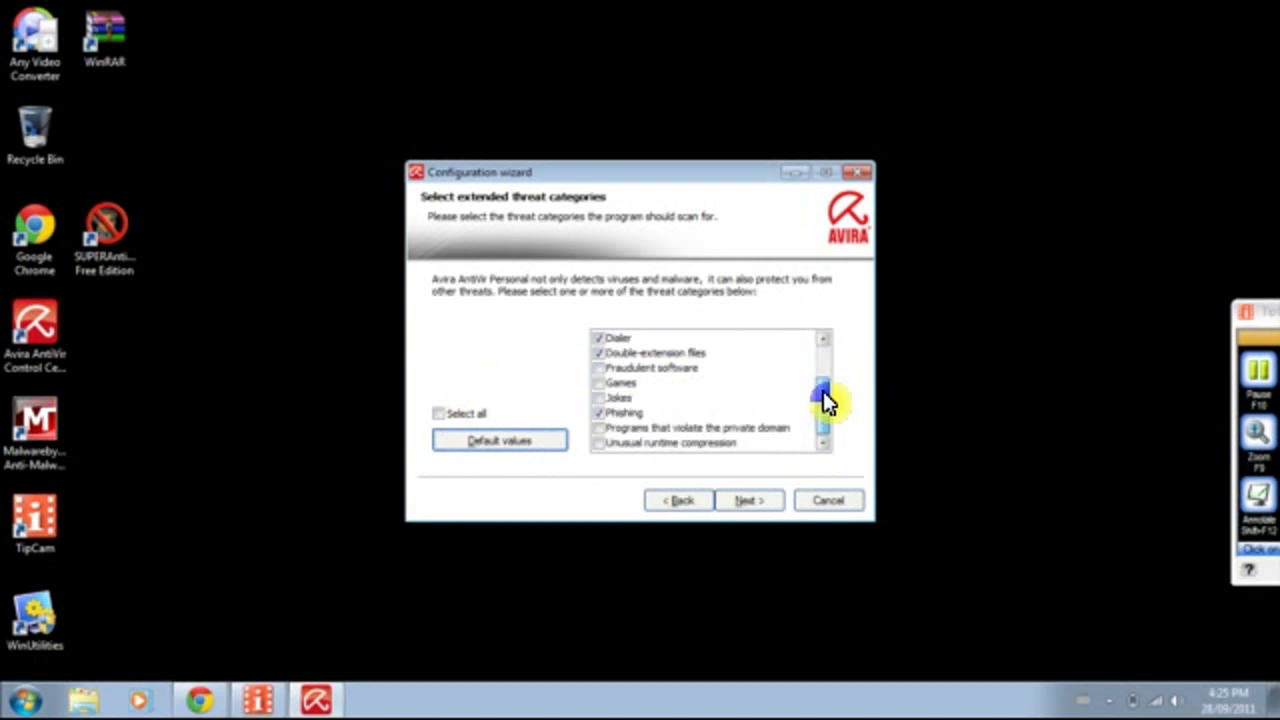
pyautogui.scroll(2, 760, 390)
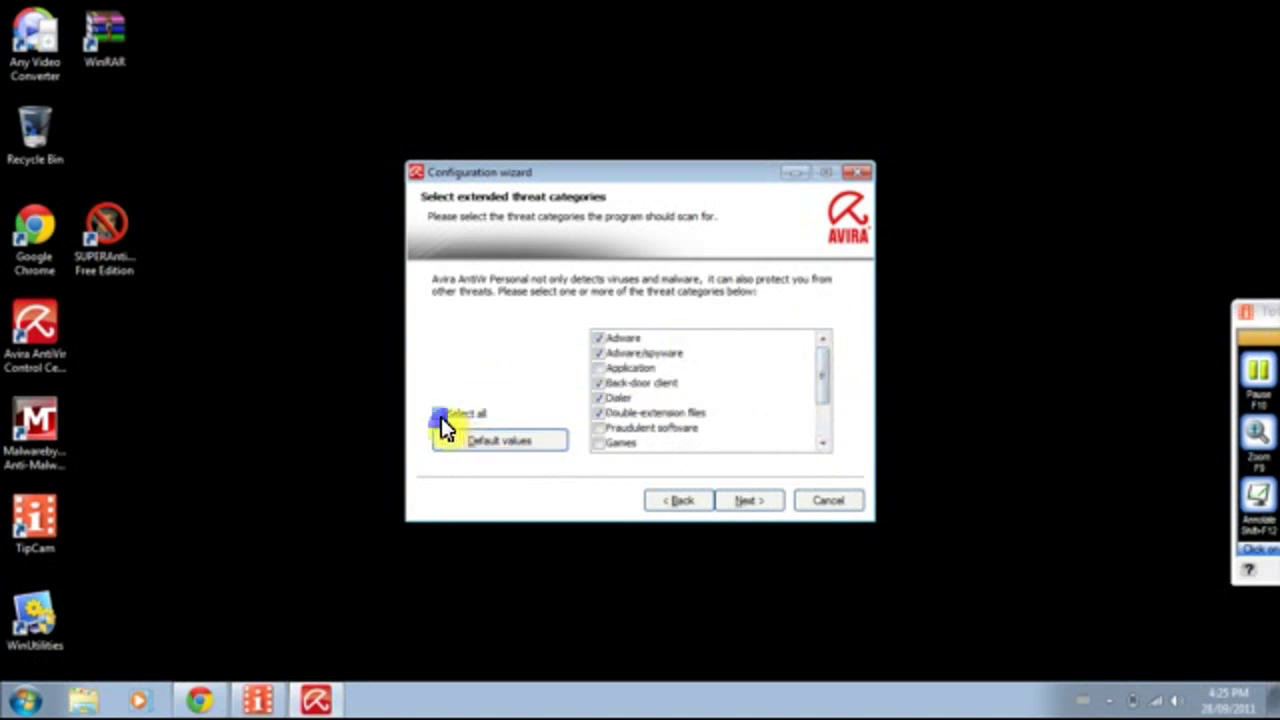
pyautogui.click(763, 503)
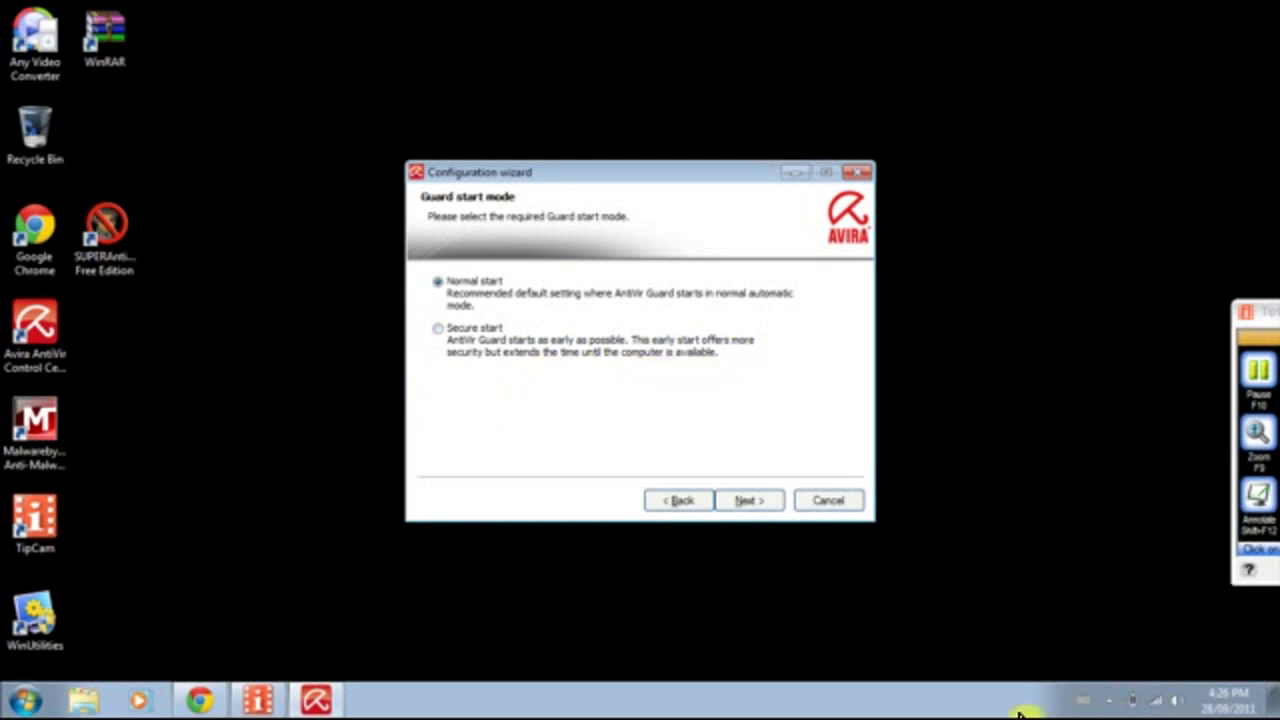
# Choose Secure start for the Guard, skip the short system scan, and finish the wizard.
pyautogui.click(437, 330)
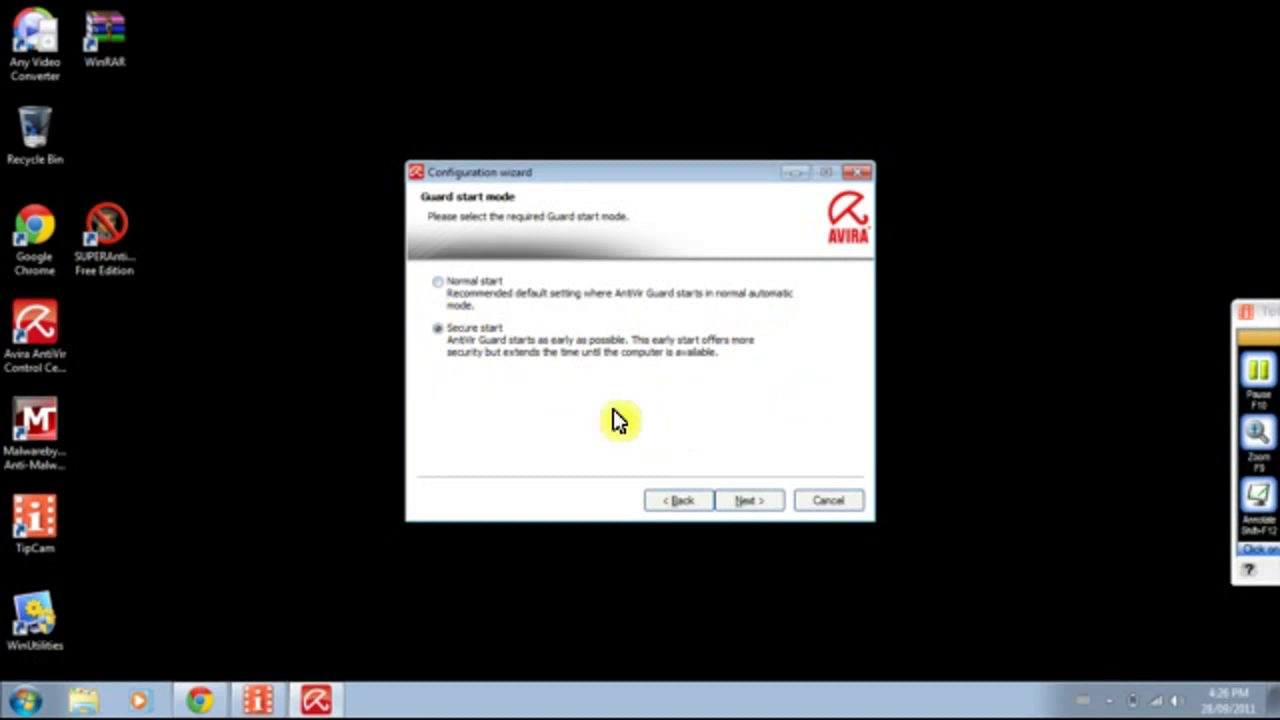
pyautogui.click(752, 502)
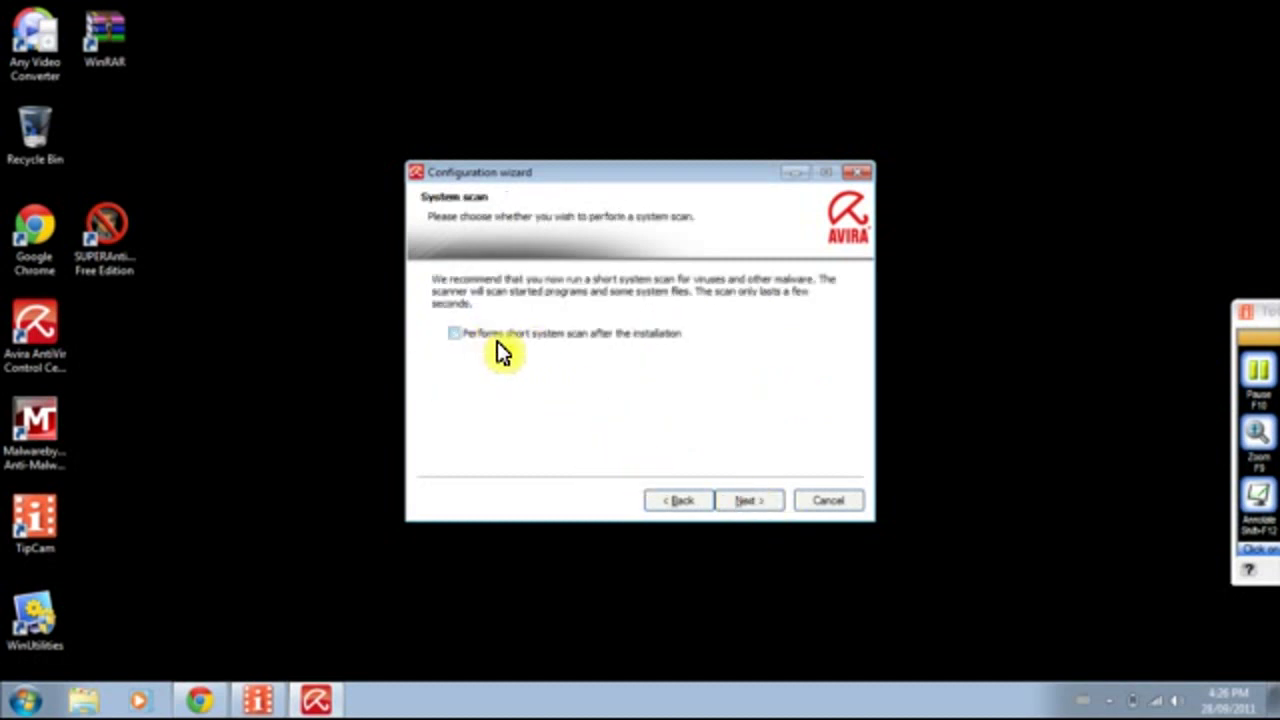
pyautogui.click(741, 500)
pyautogui.click(741, 499)
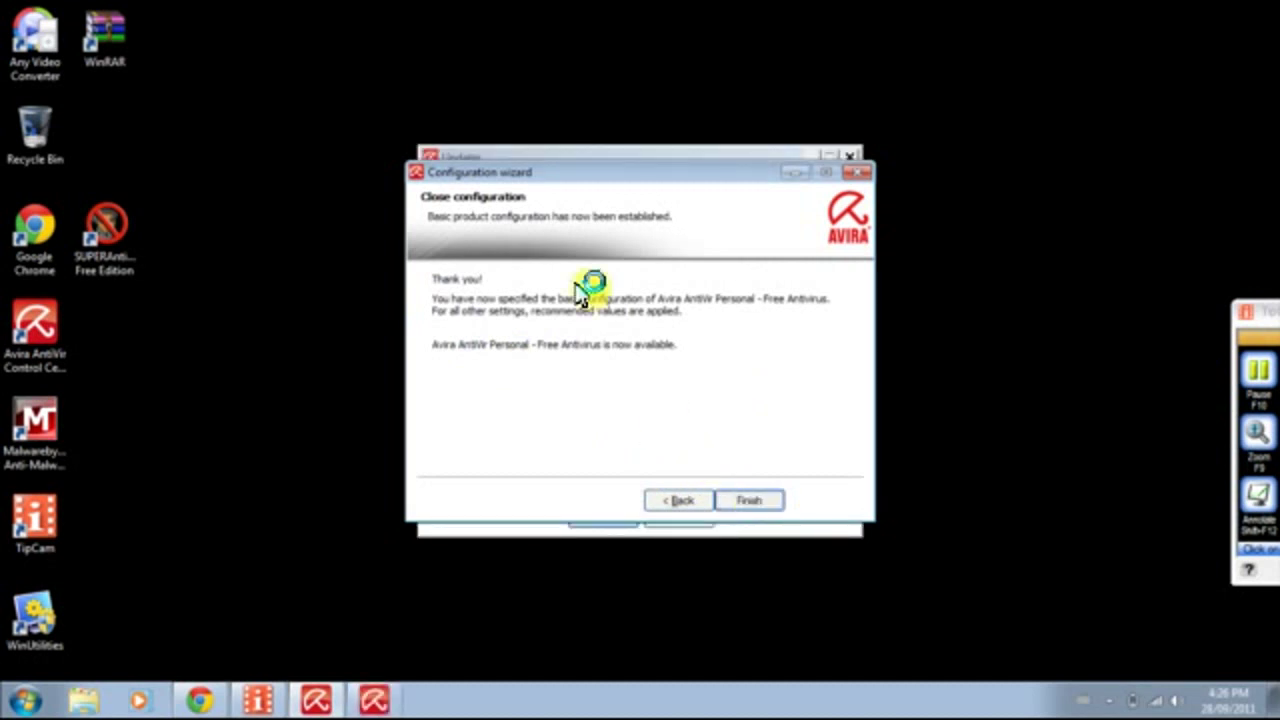
# Dismiss the premium upgrade advert and close the updater after 44 files are updated.
pyautogui.click(654, 157)
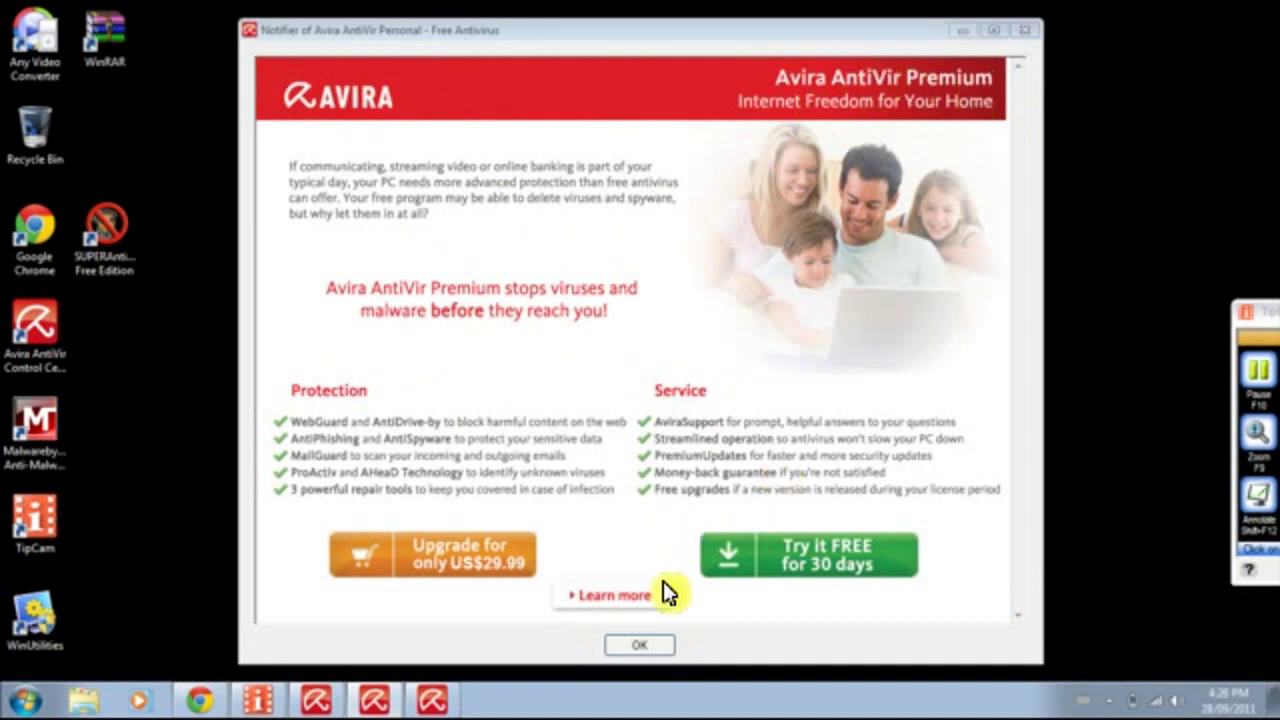
pyautogui.click(639, 645)
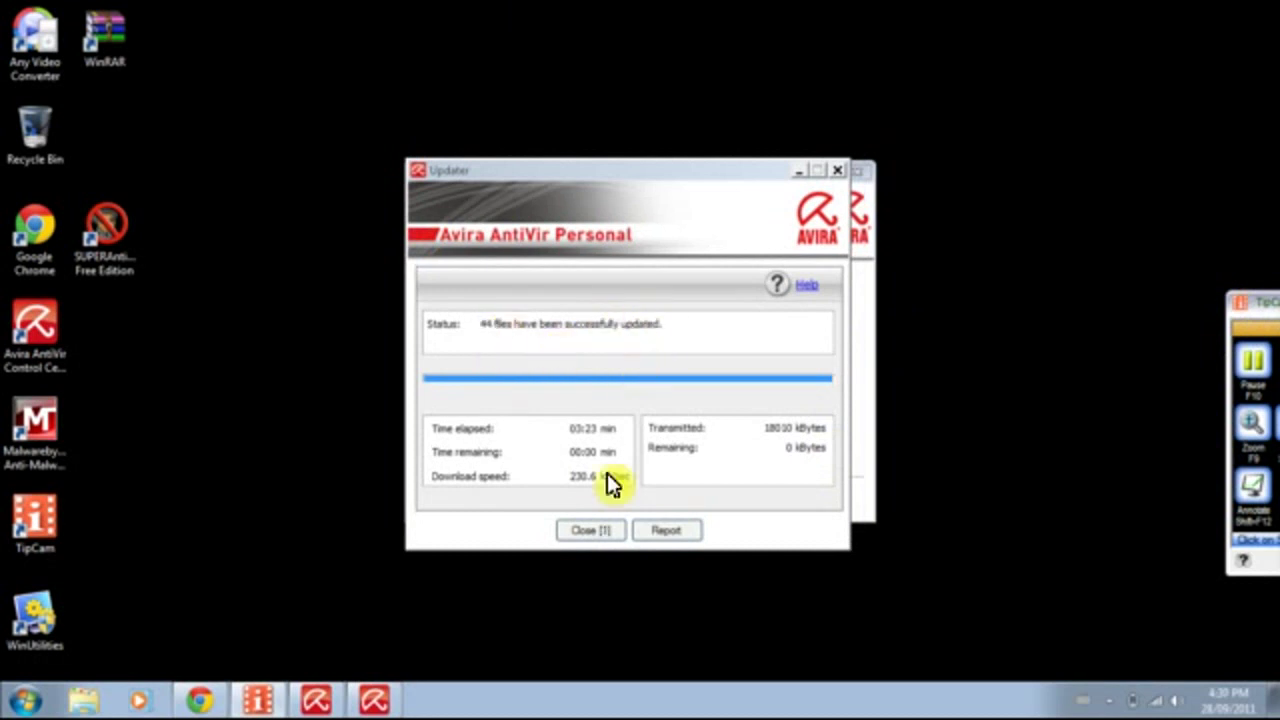
pyautogui.click(596, 531)
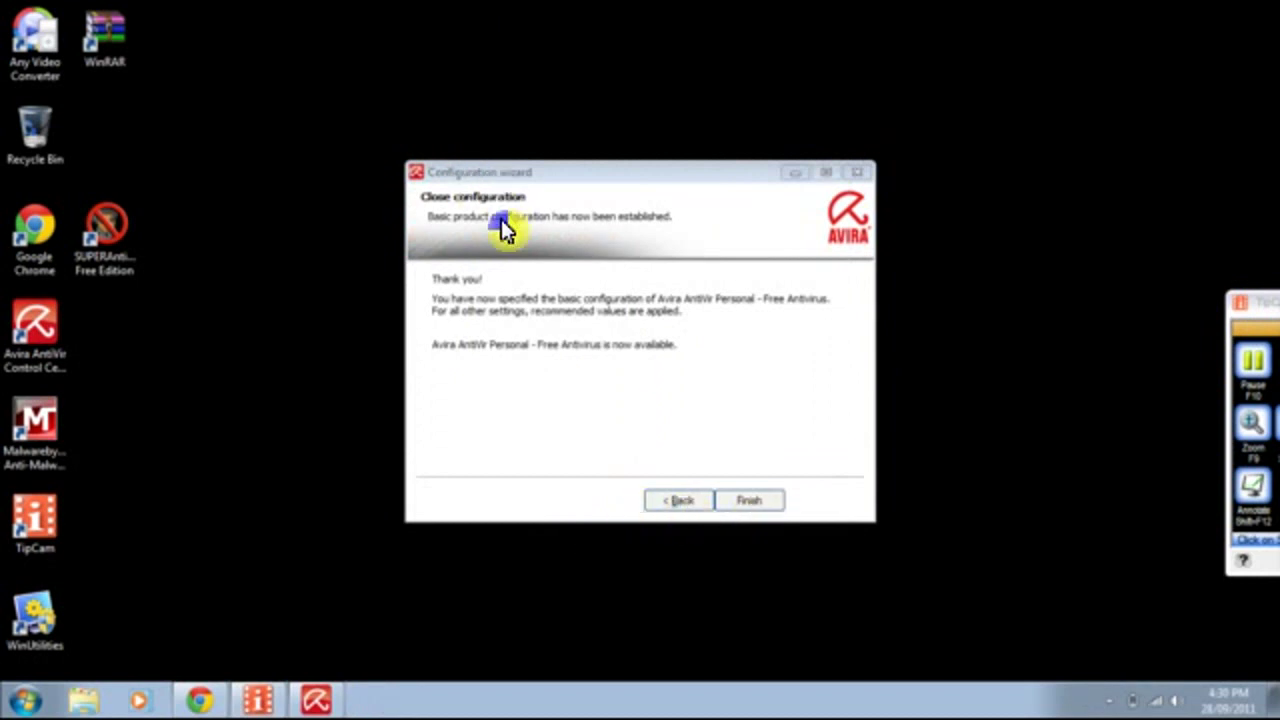
# Finish the configuration wizard and launch the Avira Control Center from the desktop icon.
pyautogui.click(745, 502)
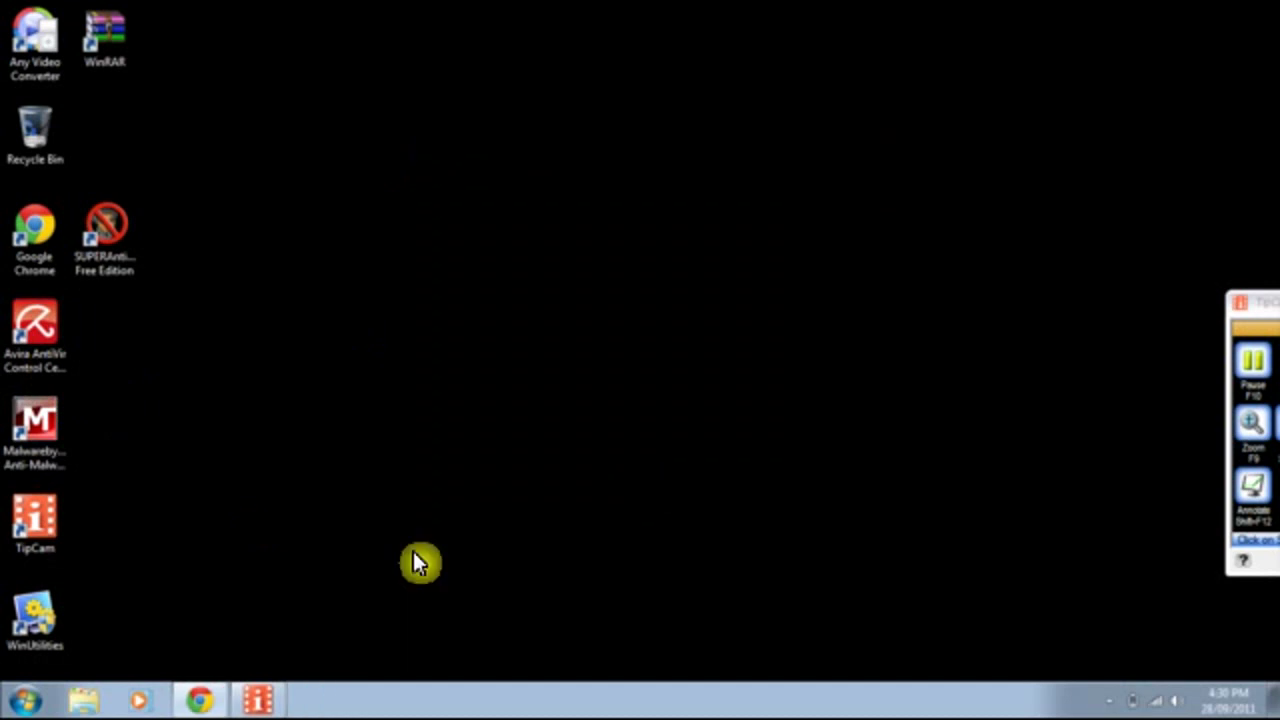
pyautogui.click(1120, 705)
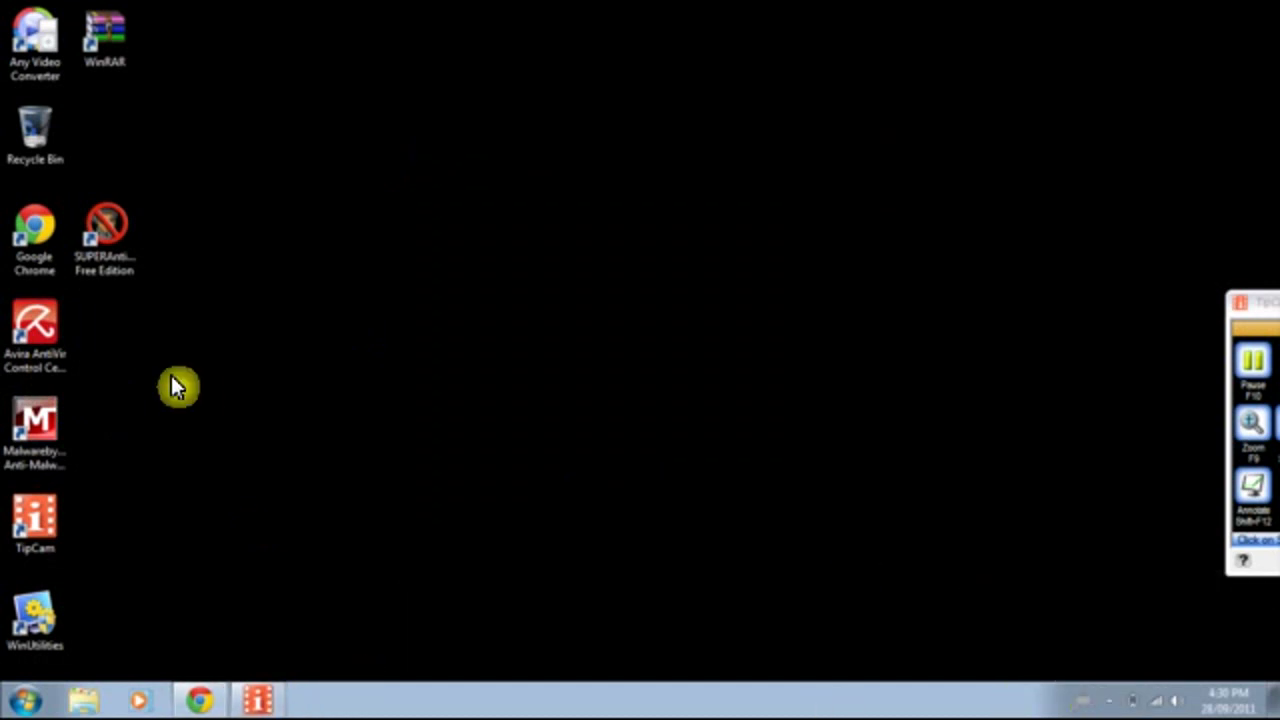
pyautogui.doubleClick(20, 357)
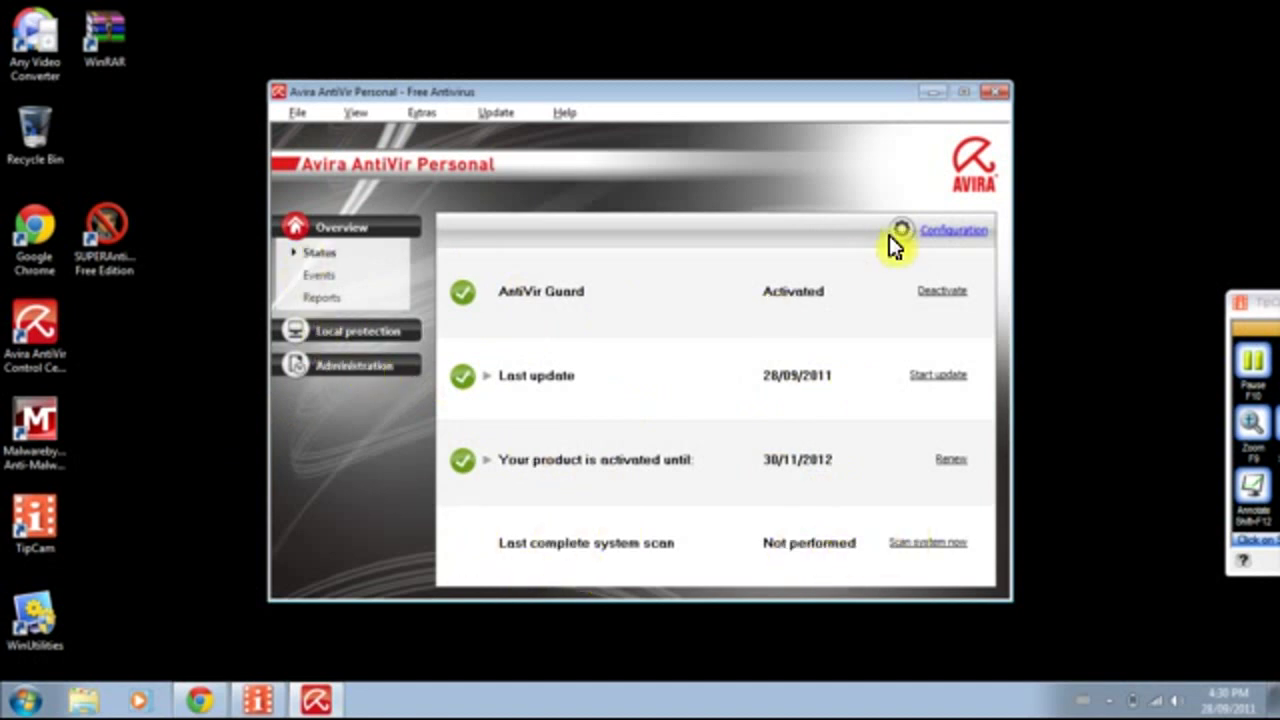
# Browse the Events, Reports, Scanner and Guard sections of the Control Center.
pyautogui.click(325, 278)
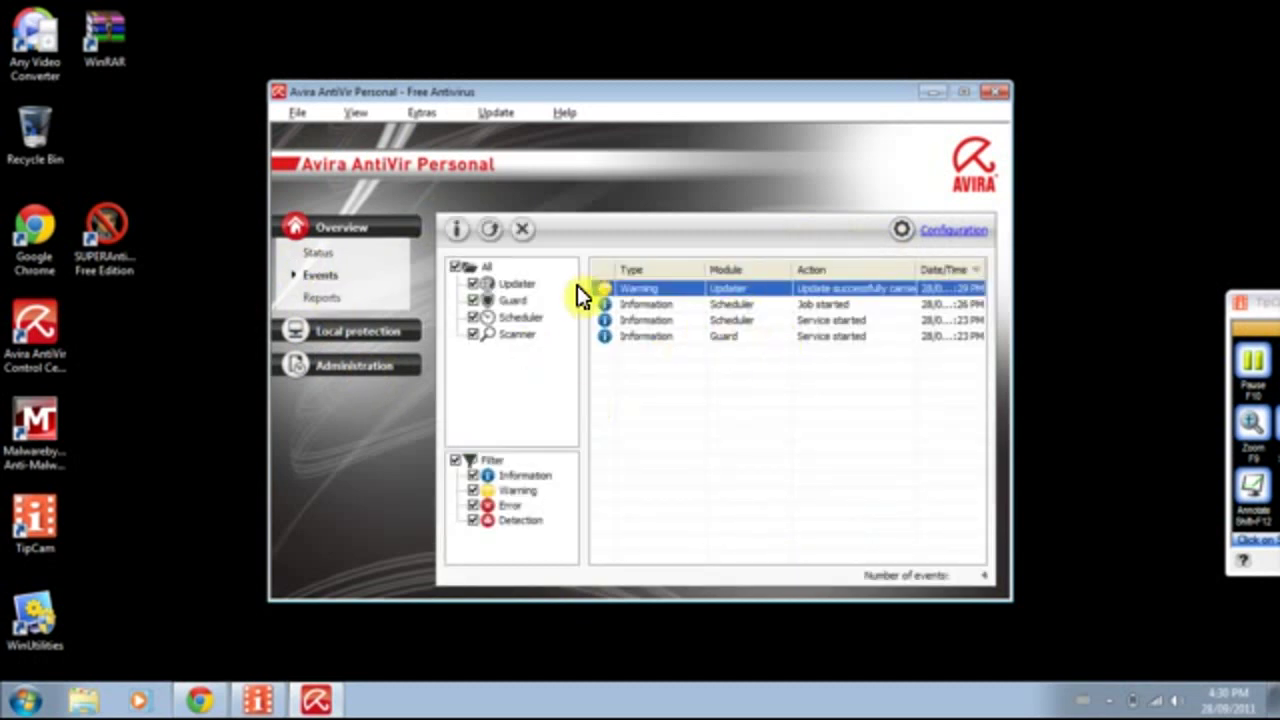
pyautogui.click(324, 297)
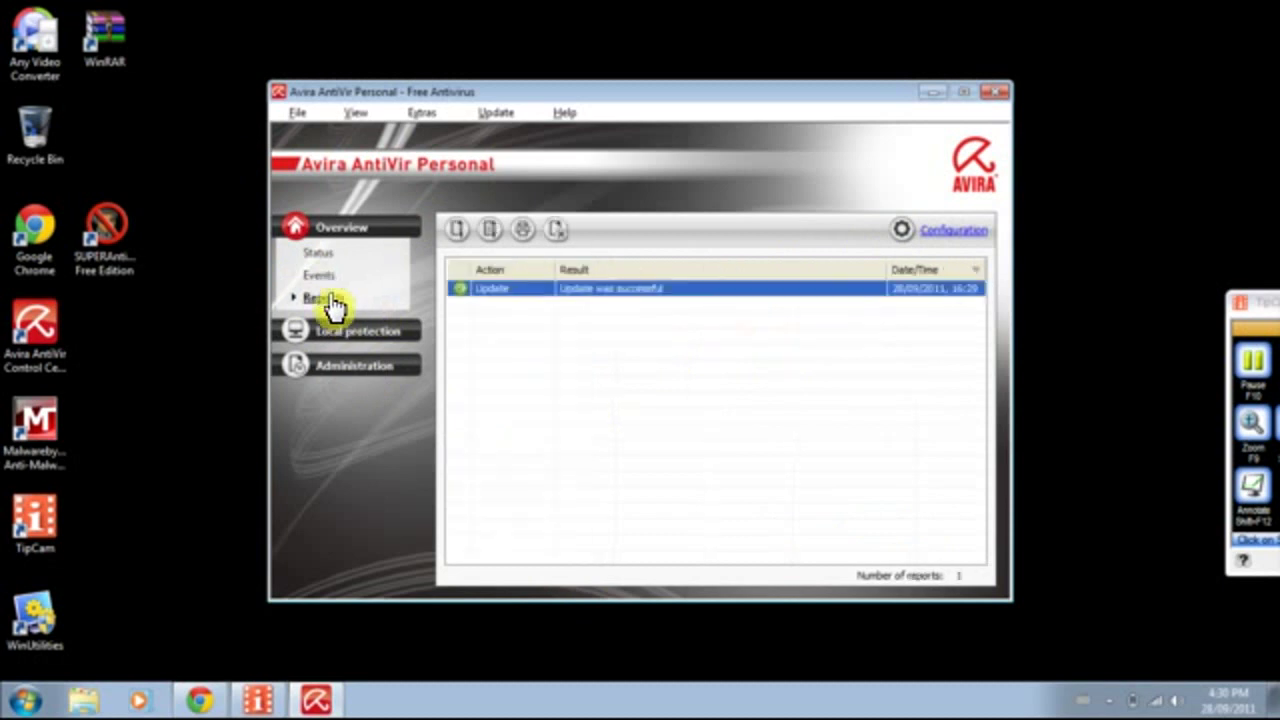
pyautogui.click(340, 331)
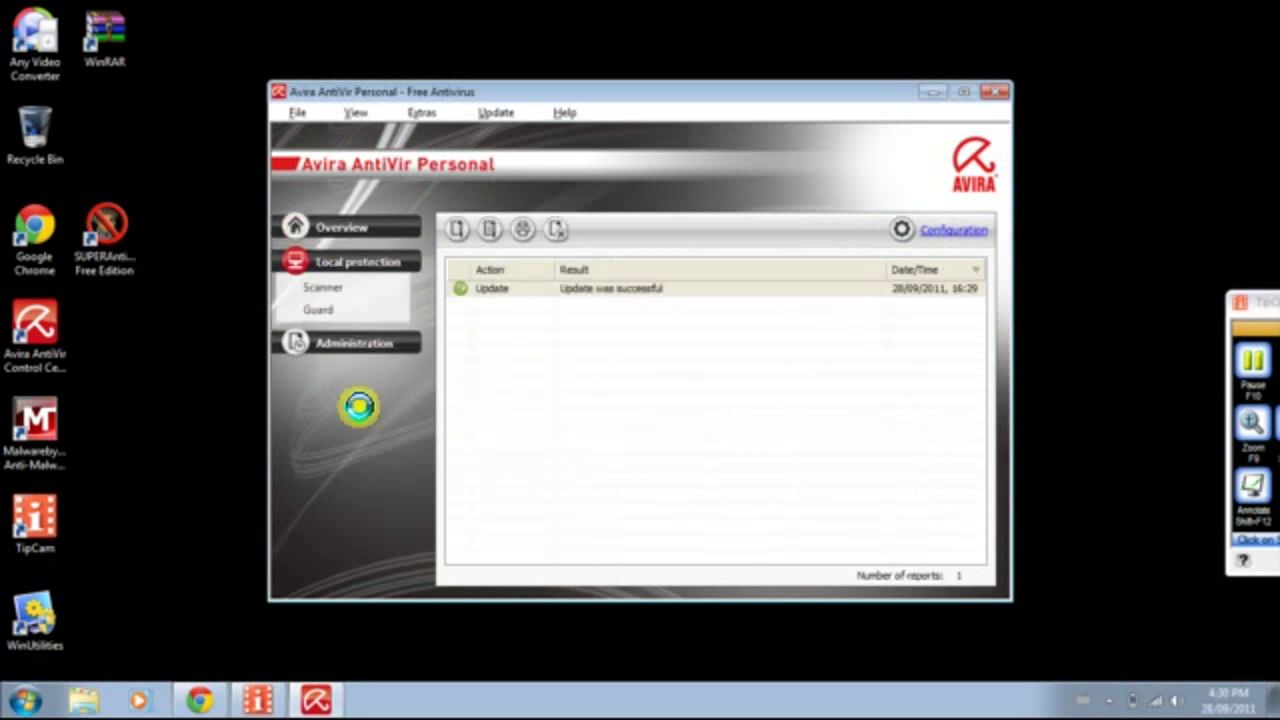
pyautogui.click(326, 292)
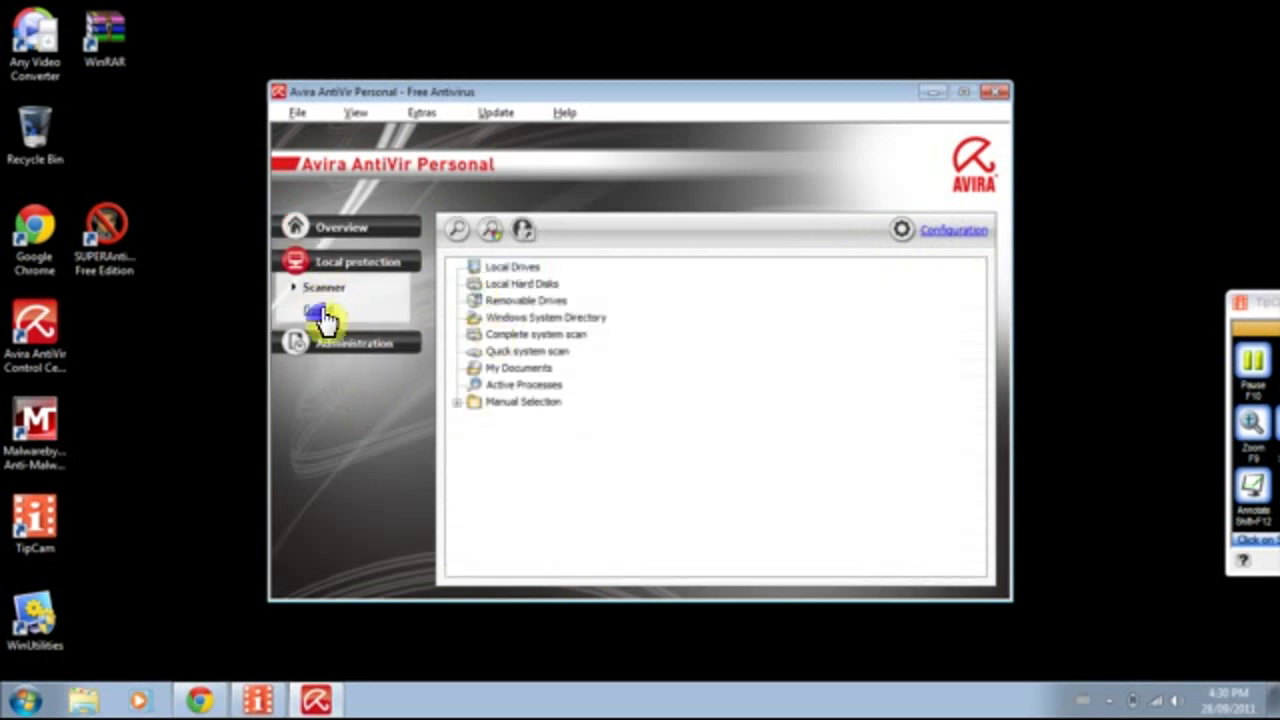
pyautogui.click(318, 310)
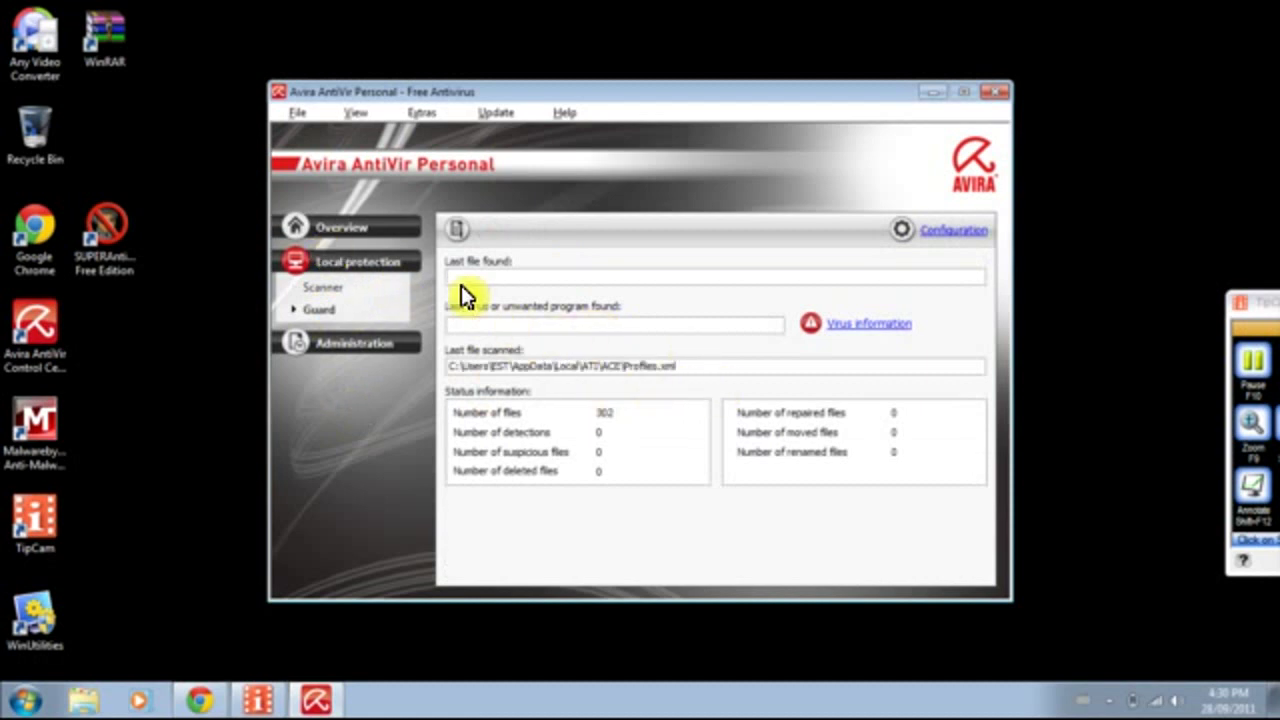
pyautogui.click(320, 290)
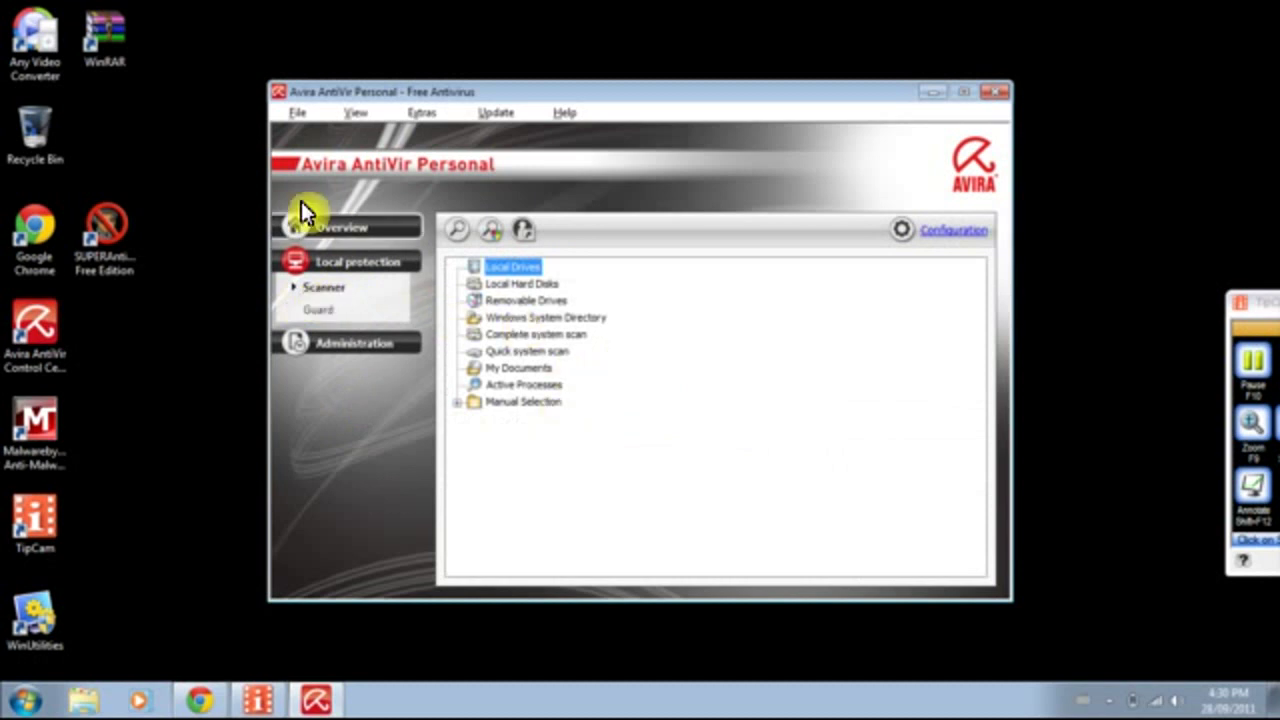
# Browse the Overview, Quarantine and Scheduler sections, ending on the Overview reports list.
pyautogui.click(316, 232)
pyautogui.click(368, 372)
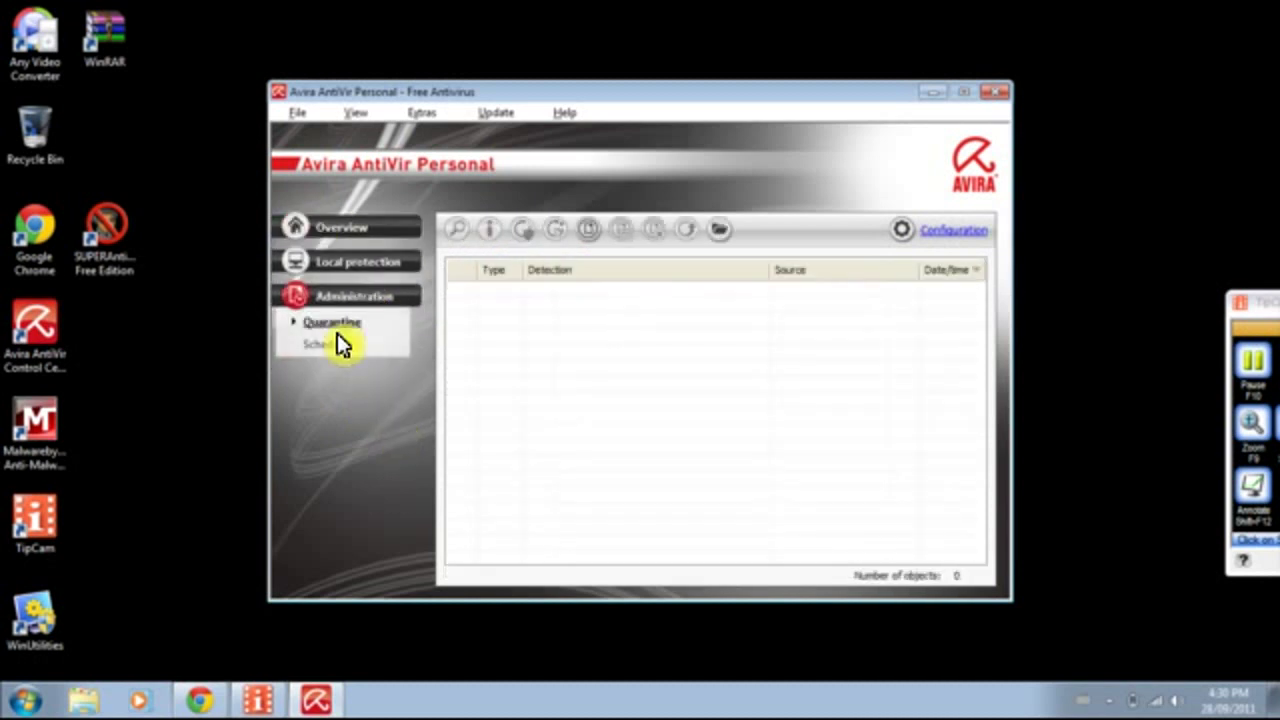
pyautogui.click(333, 348)
pyautogui.click(333, 325)
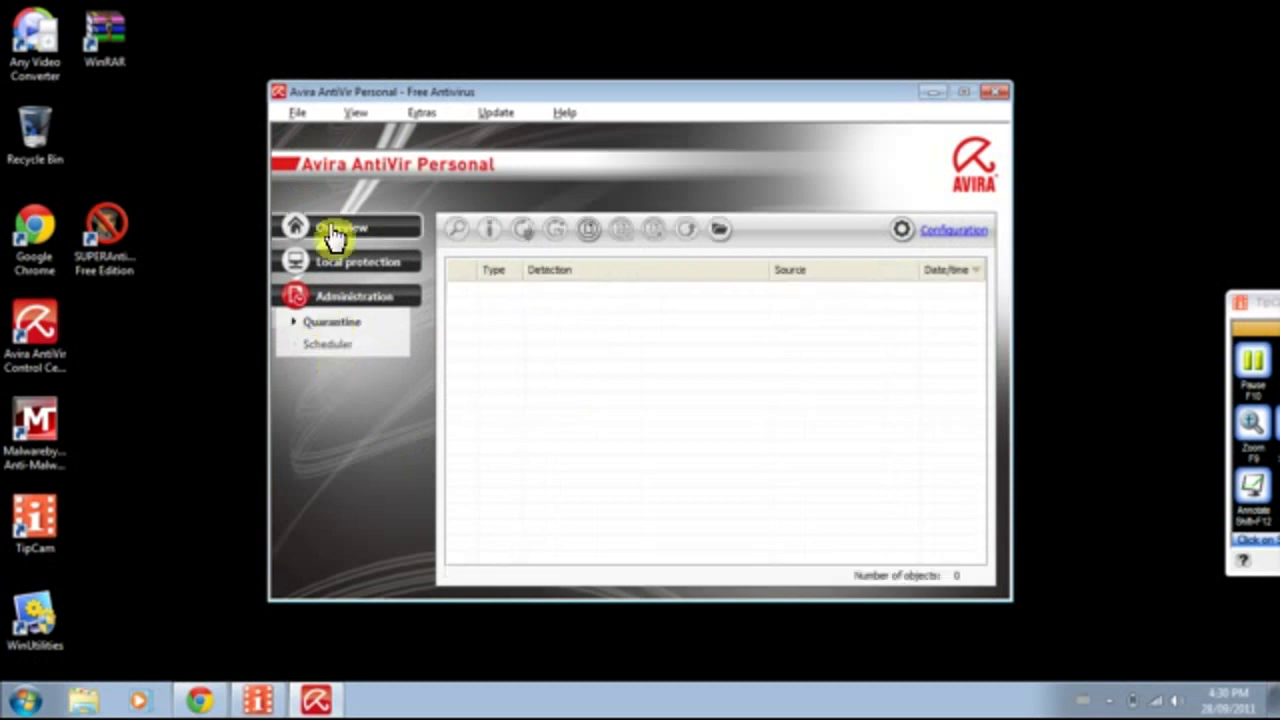
pyautogui.click(337, 233)
pyautogui.click(935, 232)
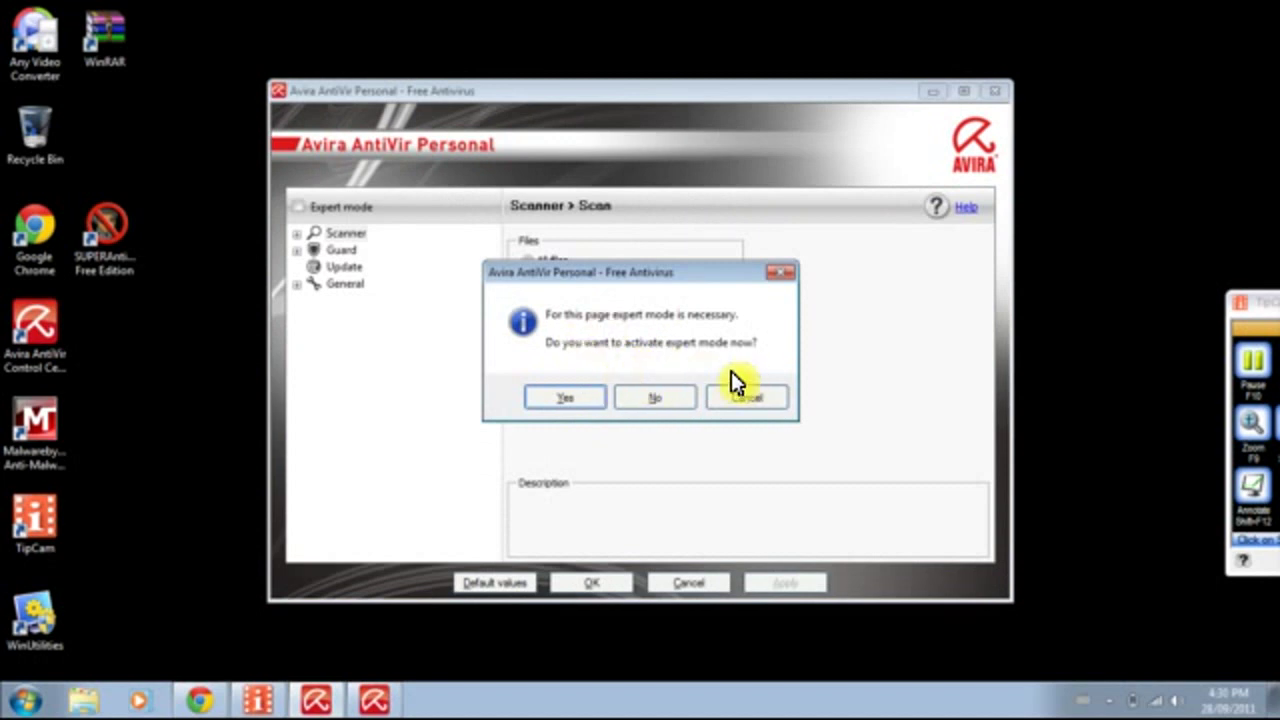
# Activate expert mode and set the scanner to scan all files.
pyautogui.click(566, 398)
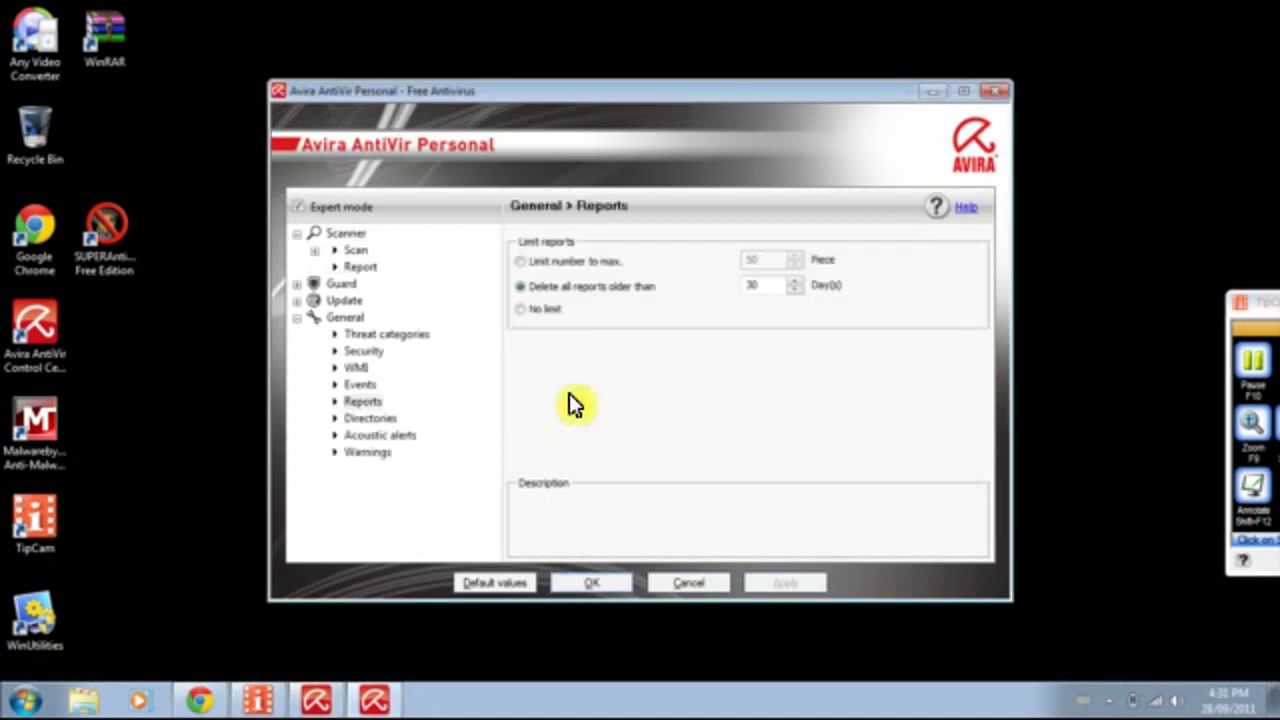
pyautogui.click(315, 250)
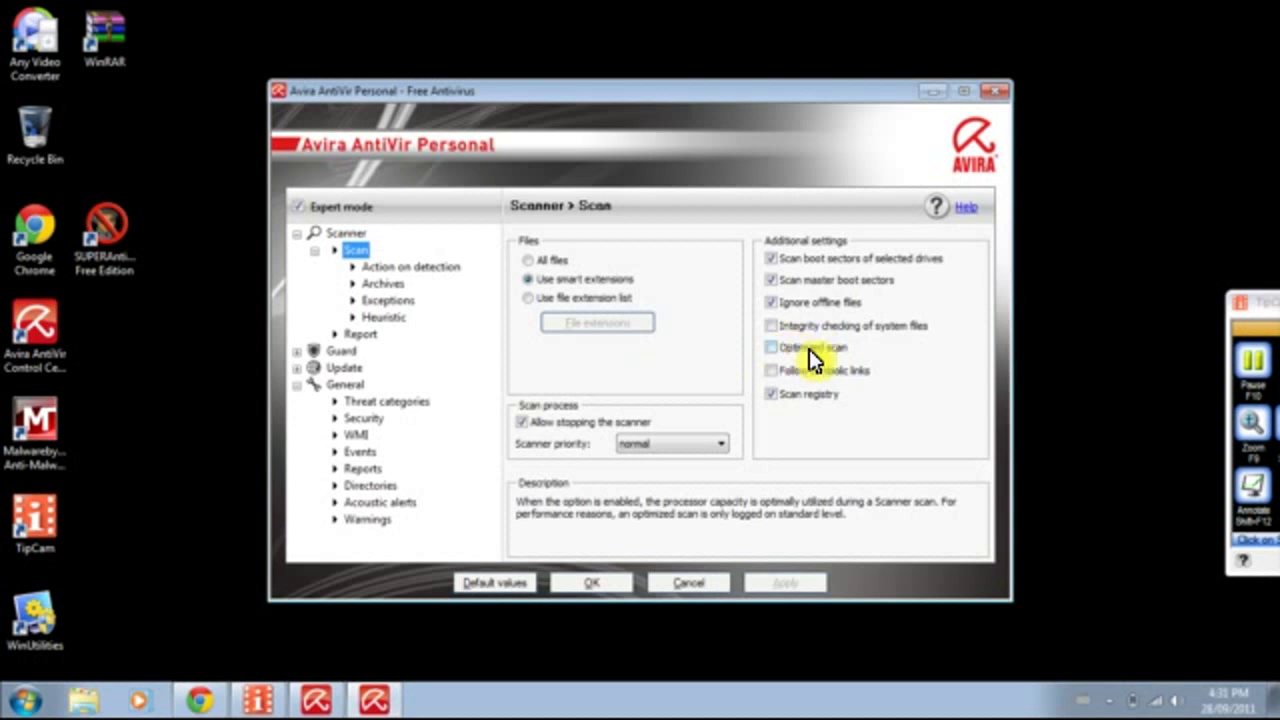
pyautogui.click(528, 260)
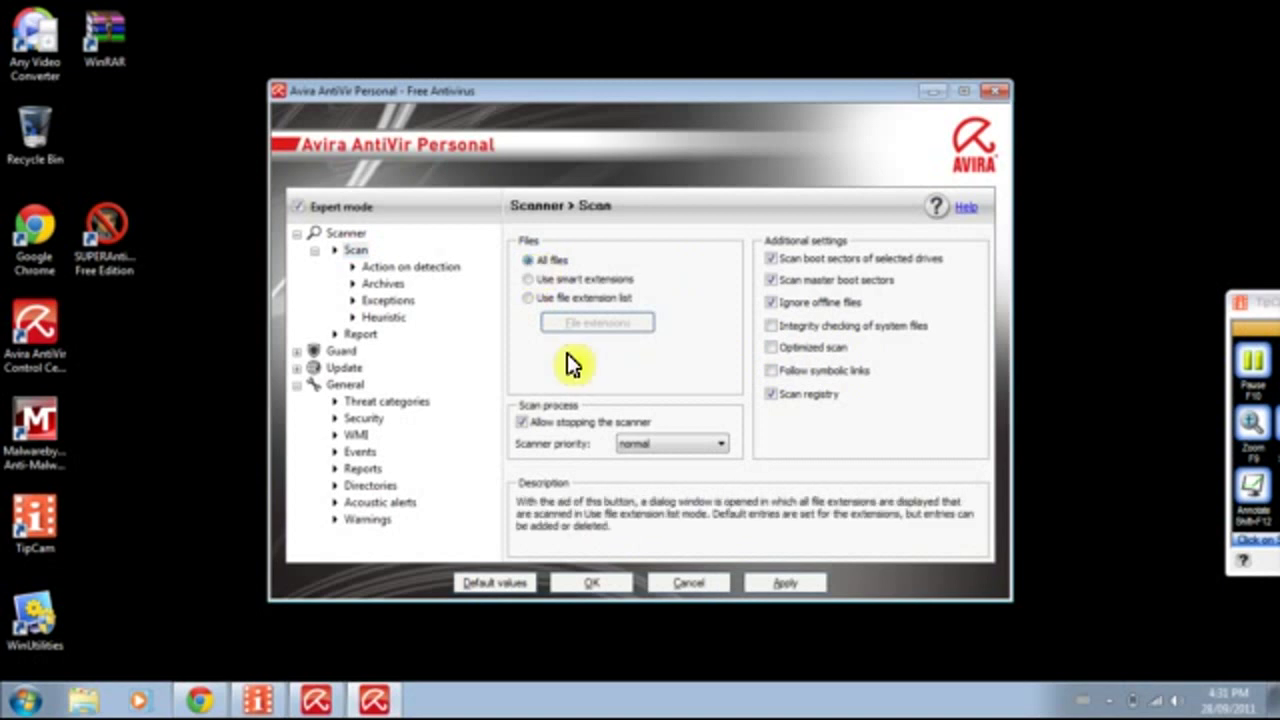
# Enable all archive types in the scanner's archive settings, including ISO 9660, Outlook and Pegasus mailboxes.
pyautogui.click(387, 266)
pyautogui.click(380, 284)
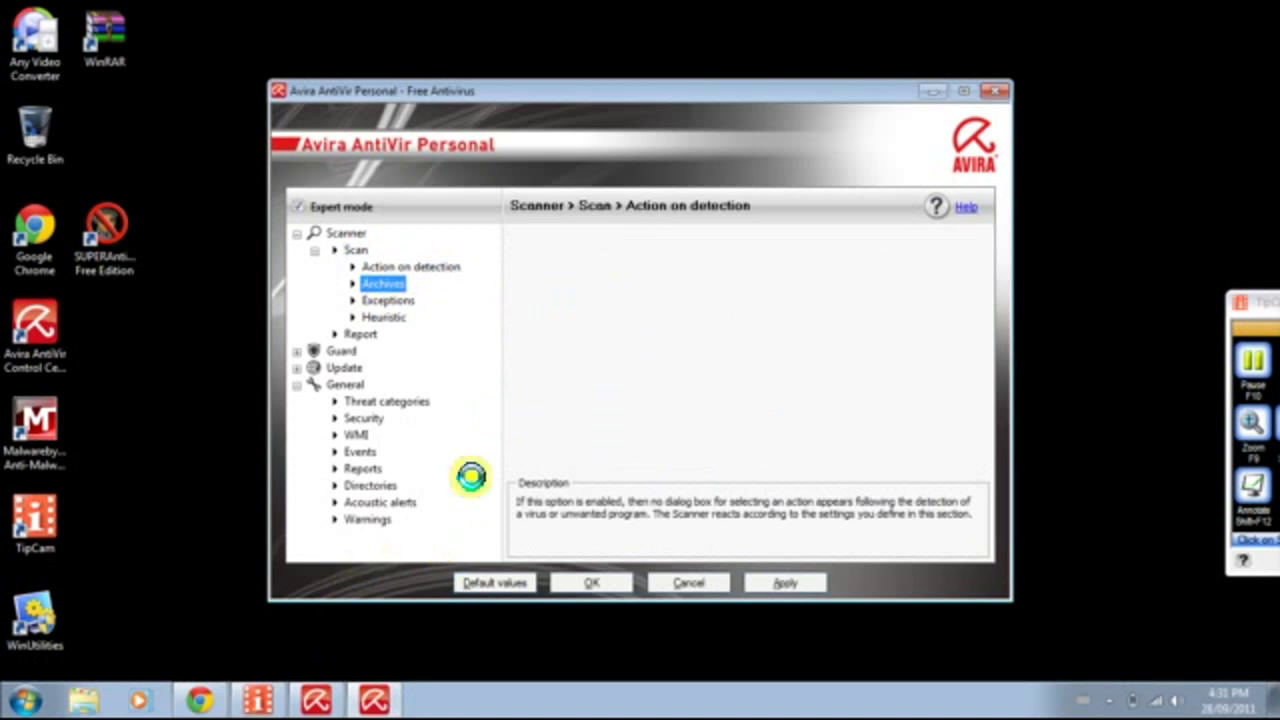
pyautogui.moveTo(1193, 288)
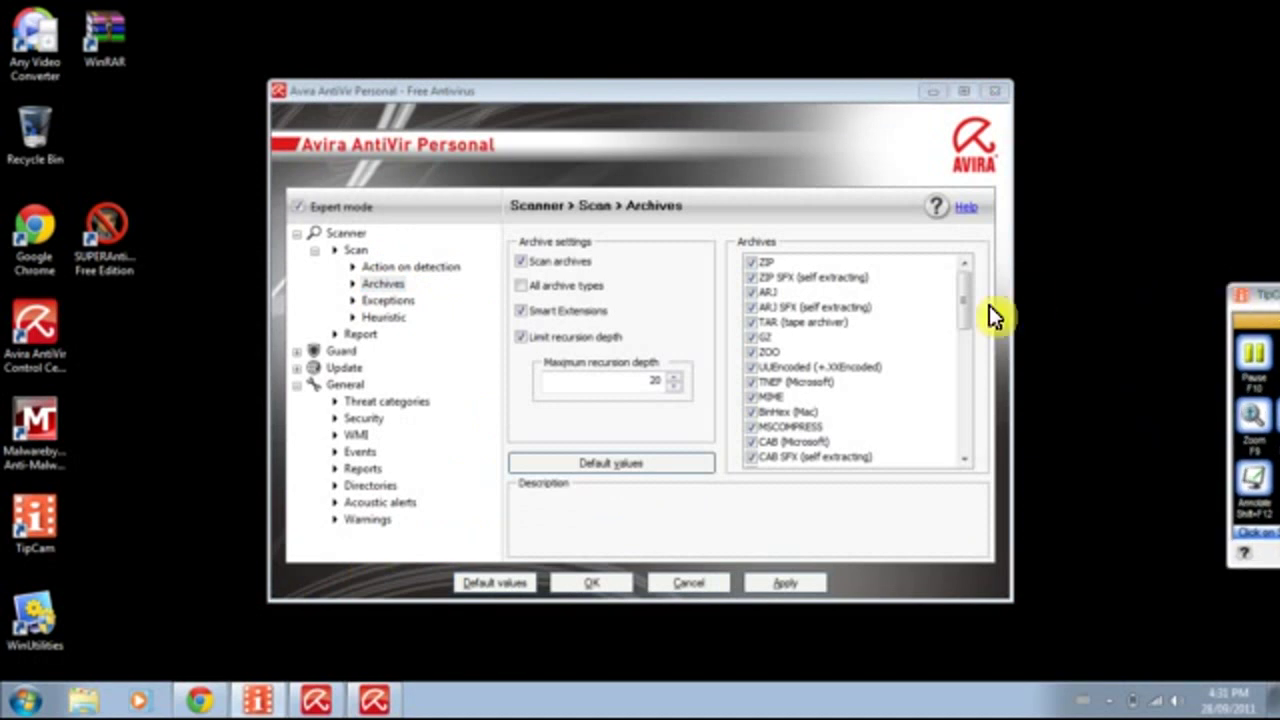
pyautogui.moveTo(966, 306); pyautogui.dragTo(963, 452)
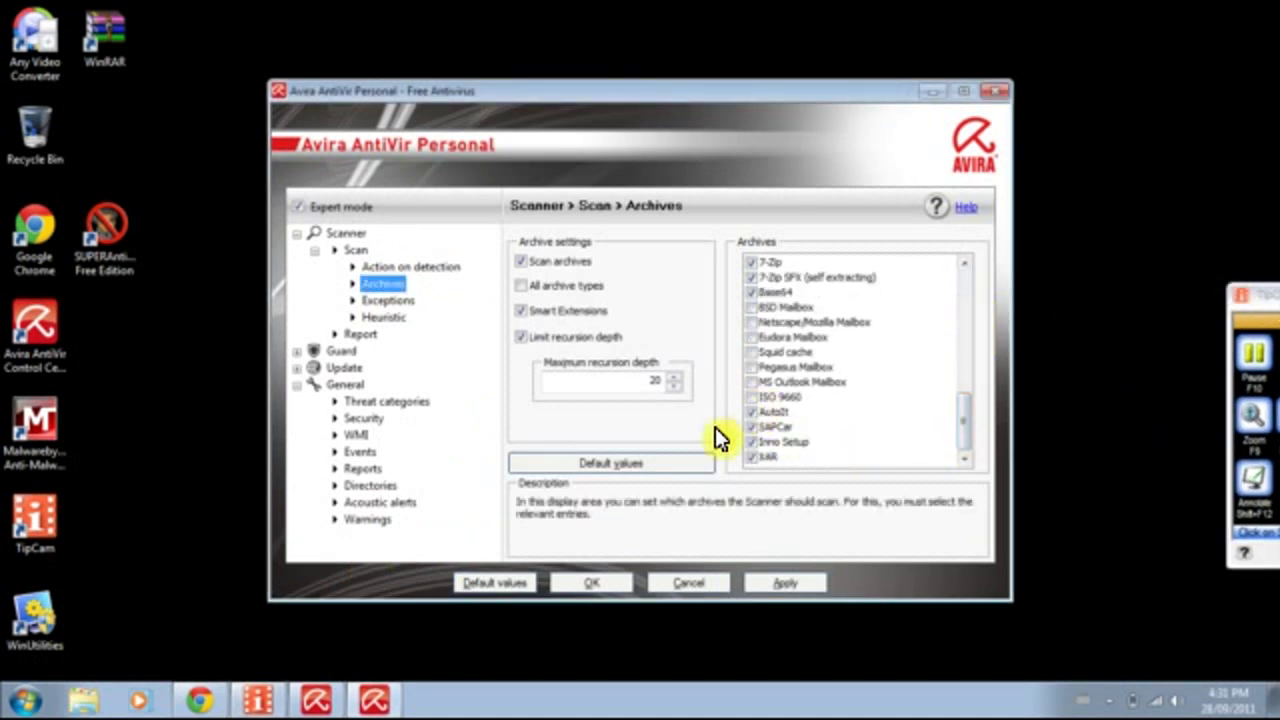
pyautogui.click(751, 397)
pyautogui.click(752, 382)
pyautogui.click(752, 367)
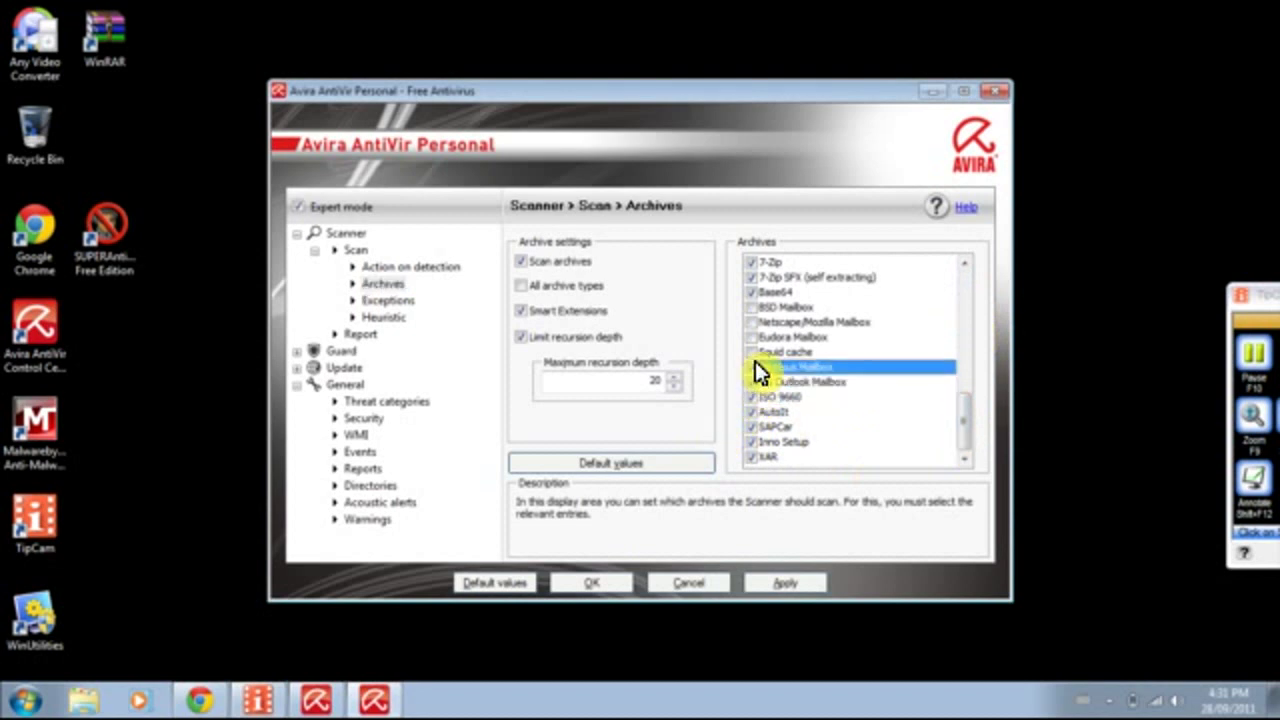
pyautogui.click(561, 281)
pyautogui.moveTo(963, 275); pyautogui.dragTo(871, 257)
pyautogui.click(375, 301)
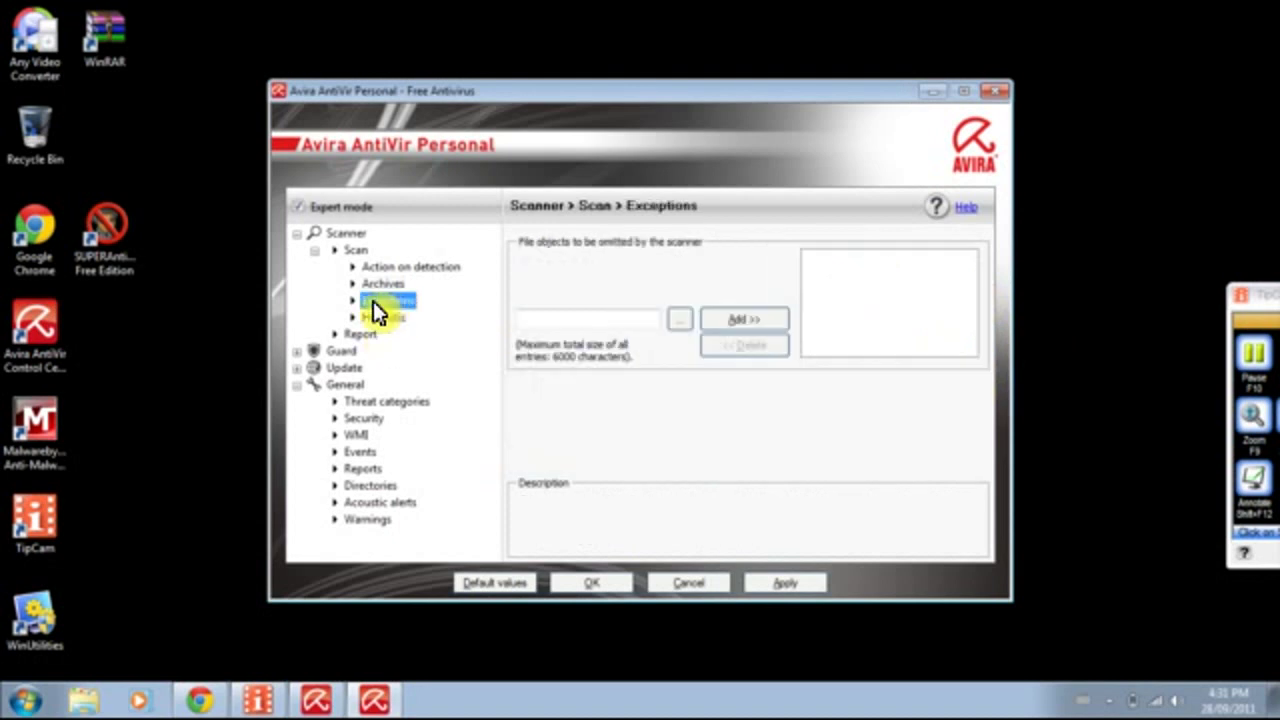
pyautogui.click(381, 318)
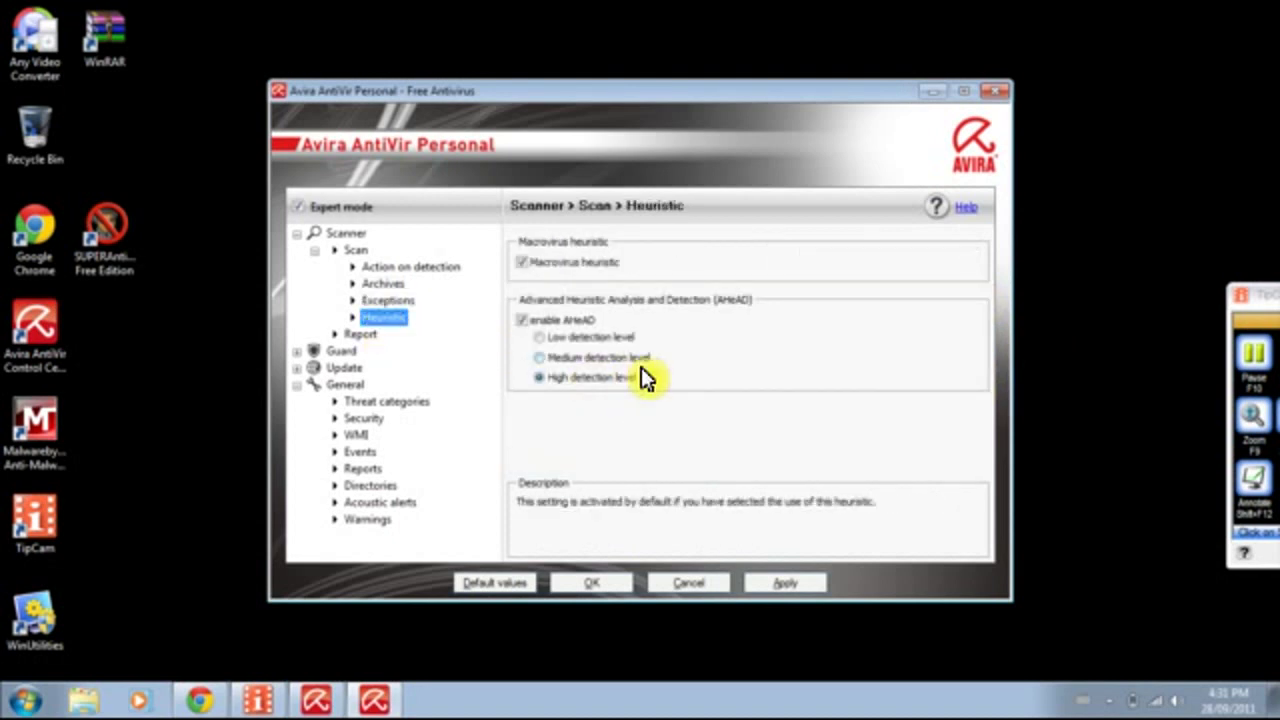
# Review the Guard scan pages: action on detection, exceptions, heuristic and report settings.
pyautogui.press('Left')
pyautogui.press('Left')
pyautogui.click(296, 234)
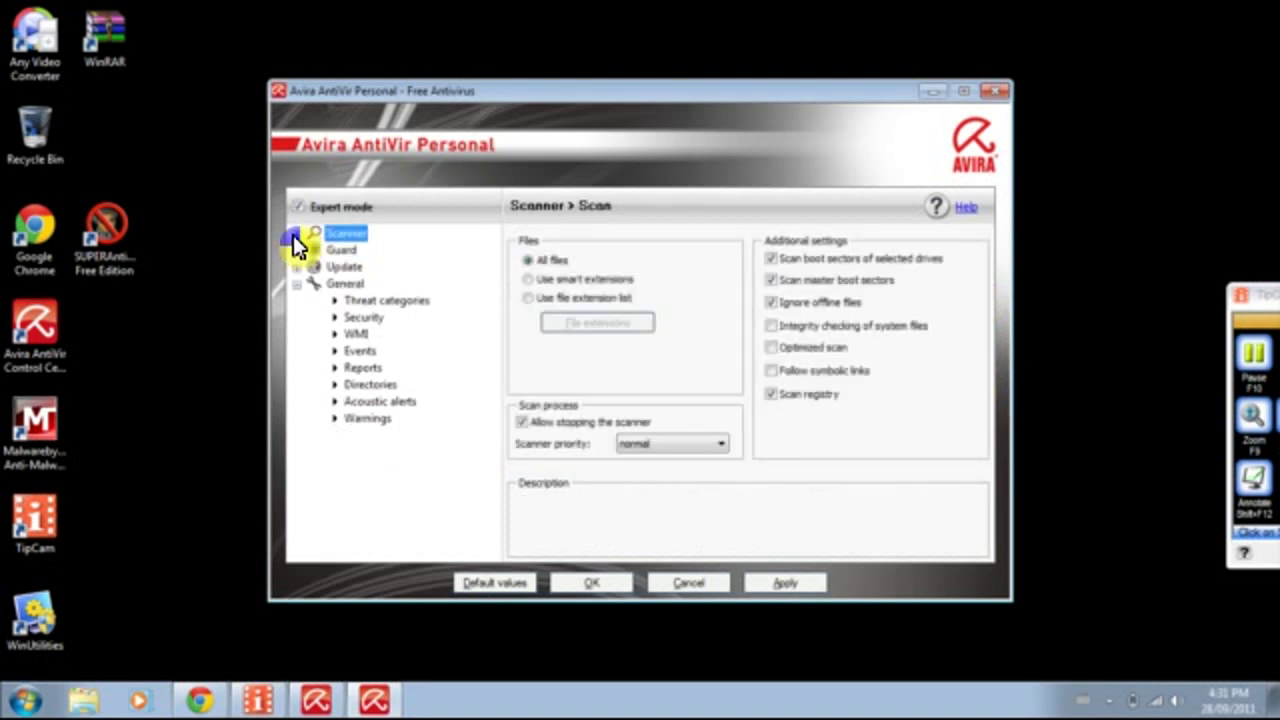
pyautogui.click(305, 251)
pyautogui.doubleClick(367, 270)
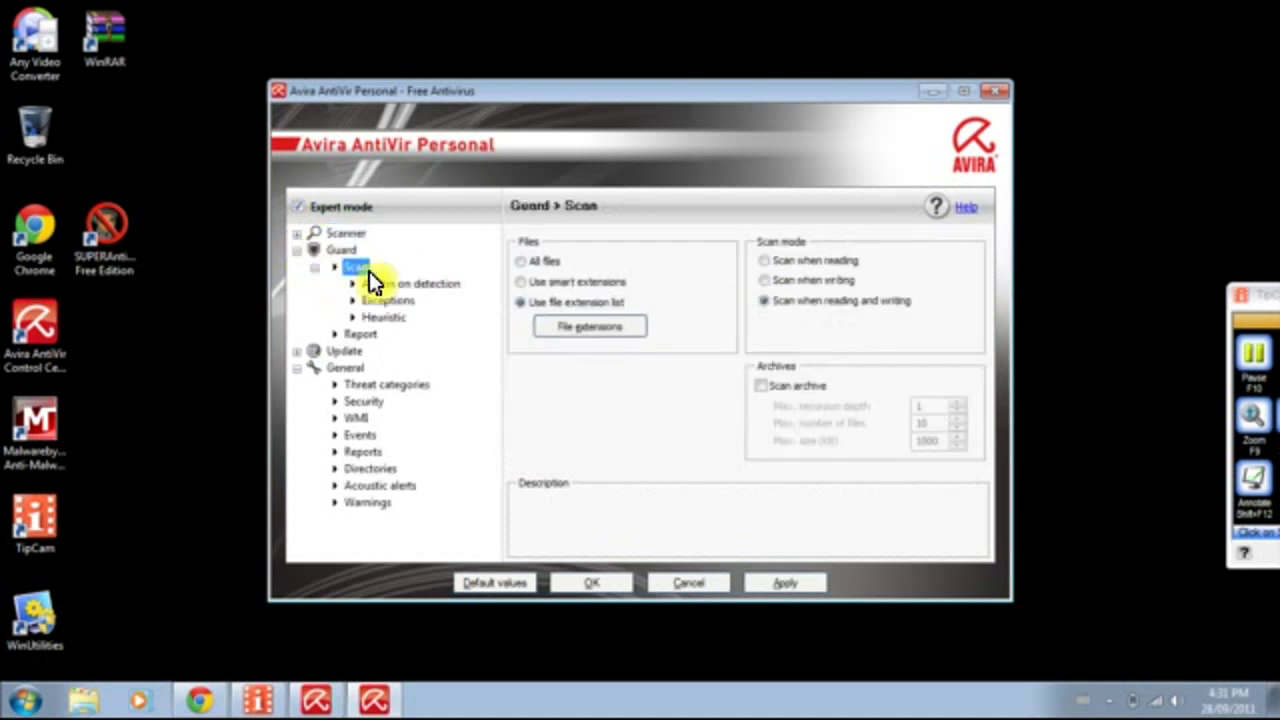
pyautogui.click(400, 284)
pyautogui.click(372, 301)
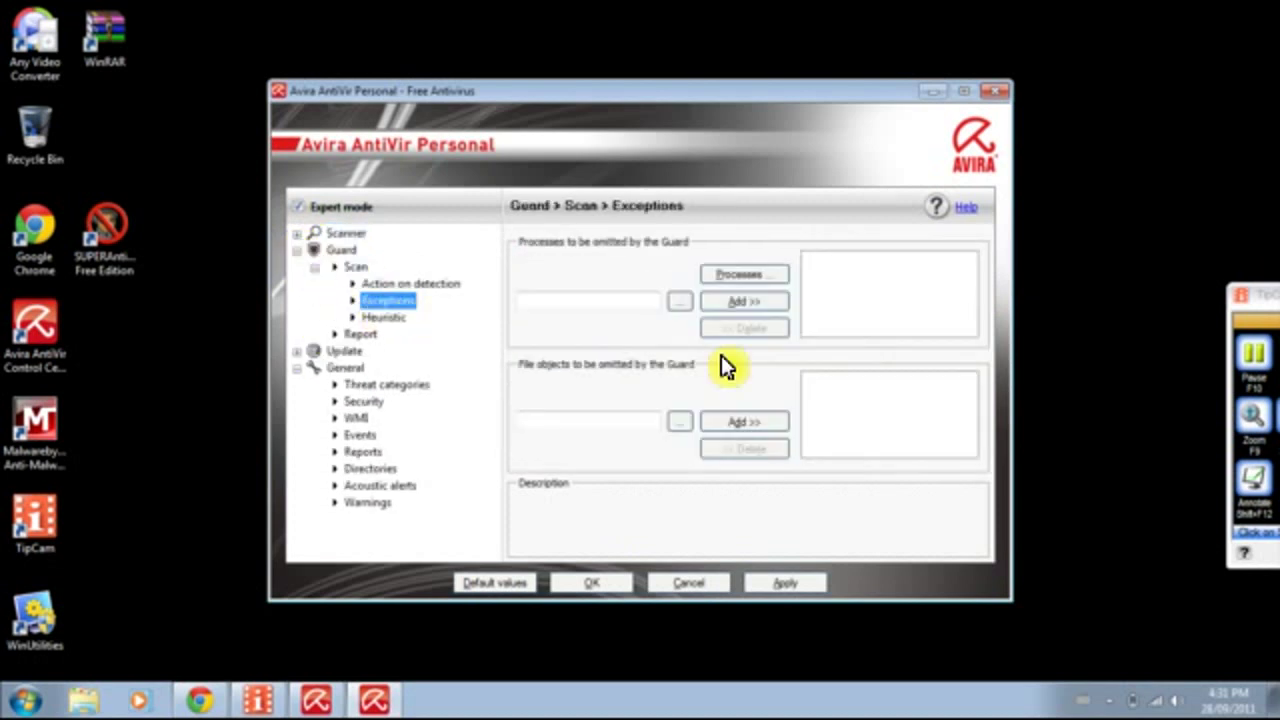
pyautogui.click(388, 316)
pyautogui.click(395, 301)
pyautogui.click(392, 315)
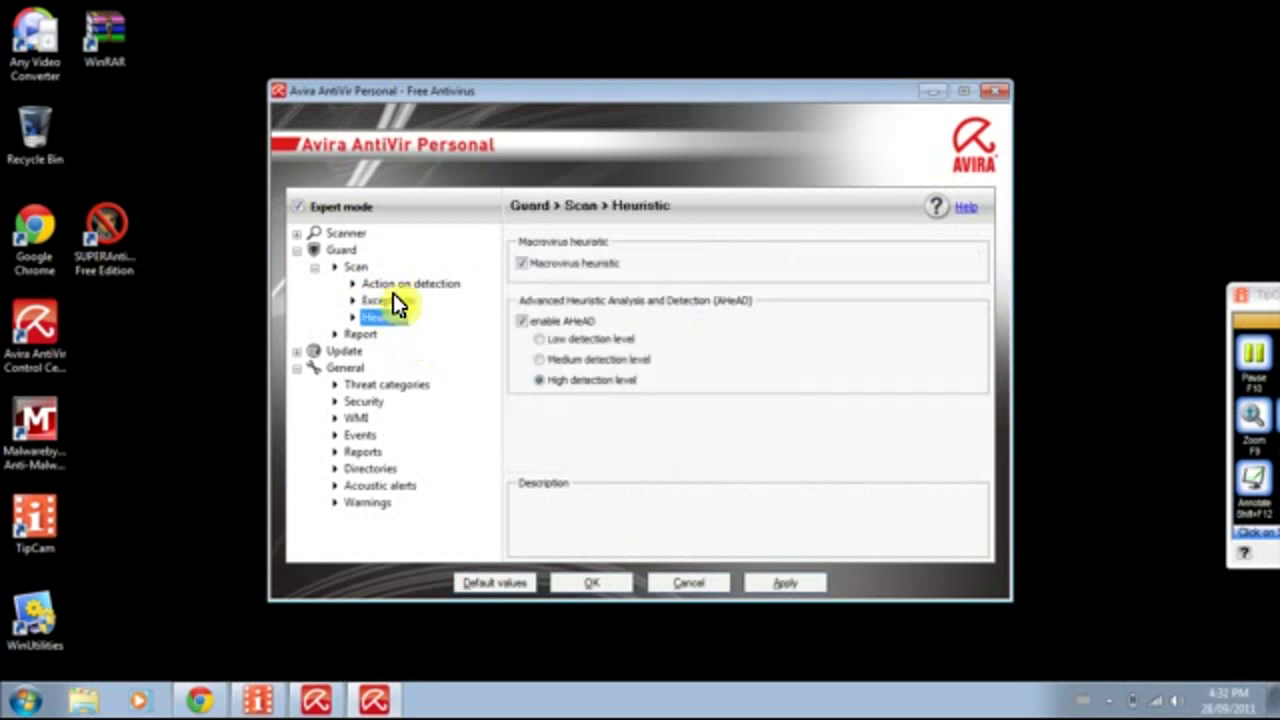
pyautogui.click(396, 300)
pyautogui.click(397, 283)
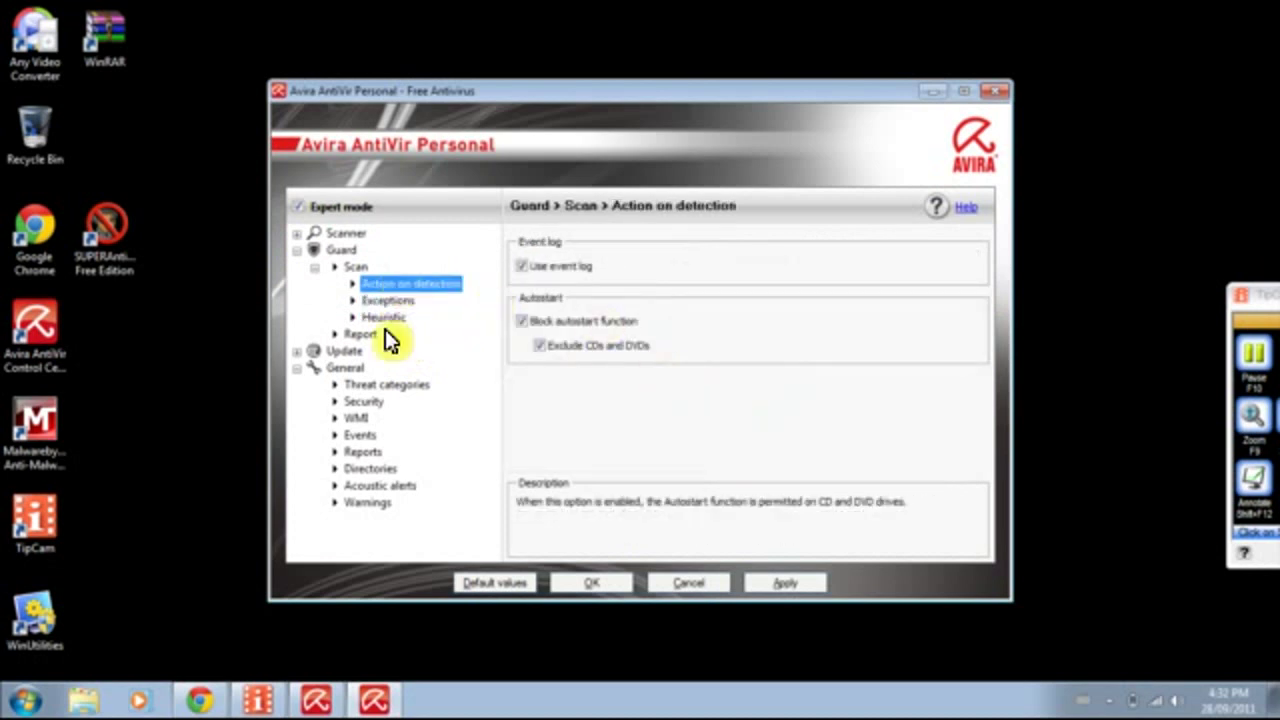
pyautogui.click(378, 301)
pyautogui.click(386, 316)
pyautogui.click(390, 285)
pyautogui.click(360, 333)
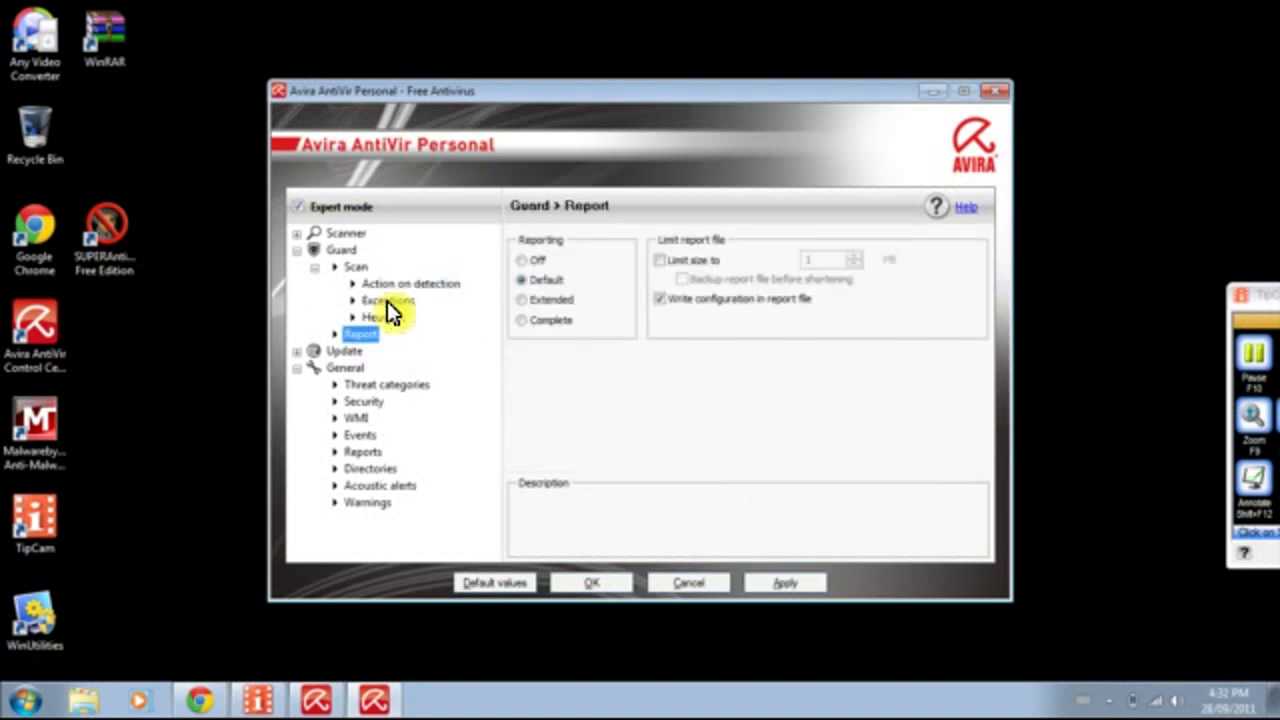
pyautogui.click(386, 316)
pyautogui.click(368, 285)
# Check the automatic Update settings, then show General > Threat categories.
pyautogui.click(315, 268)
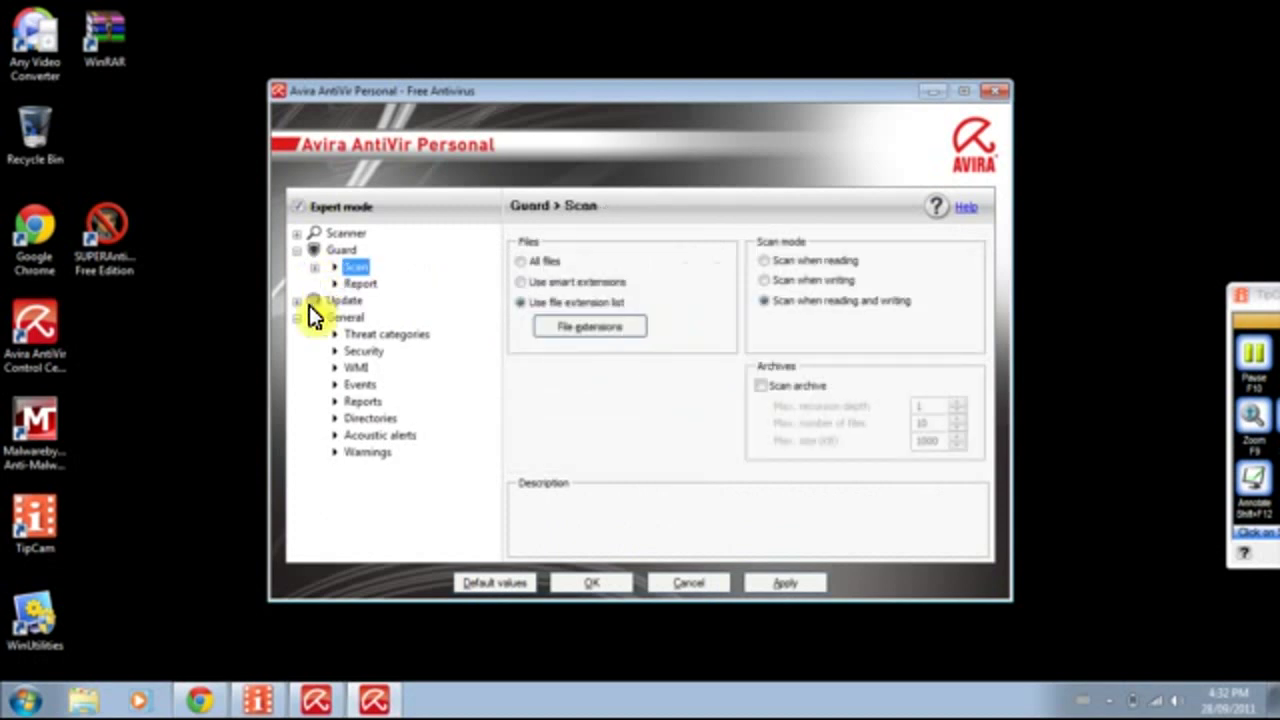
pyautogui.click(296, 252)
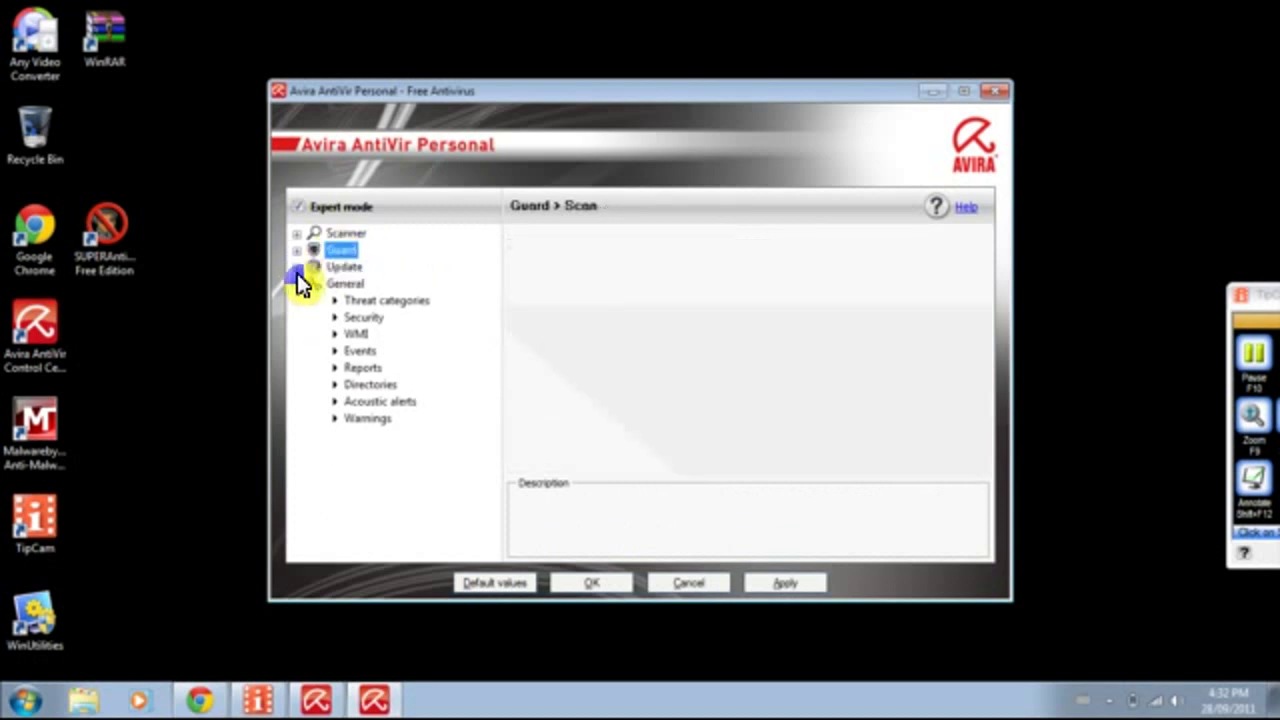
pyautogui.click(296, 267)
pyautogui.click(296, 267)
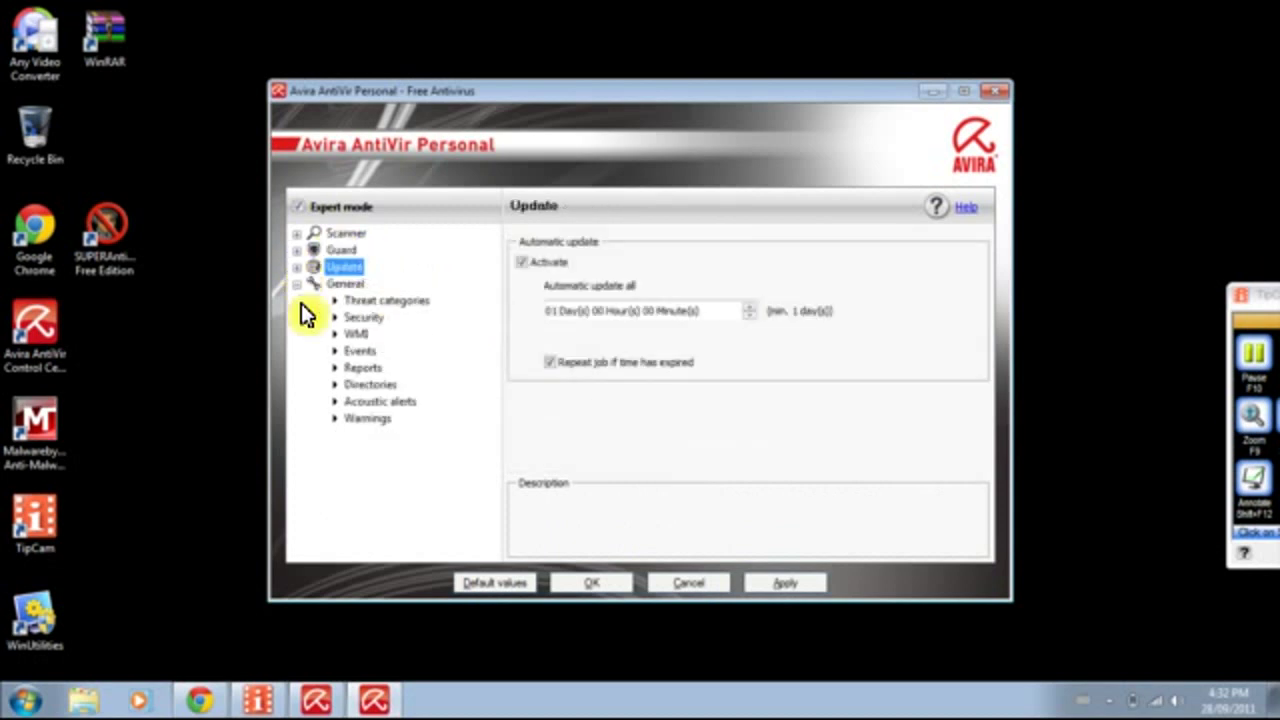
pyautogui.click(389, 300)
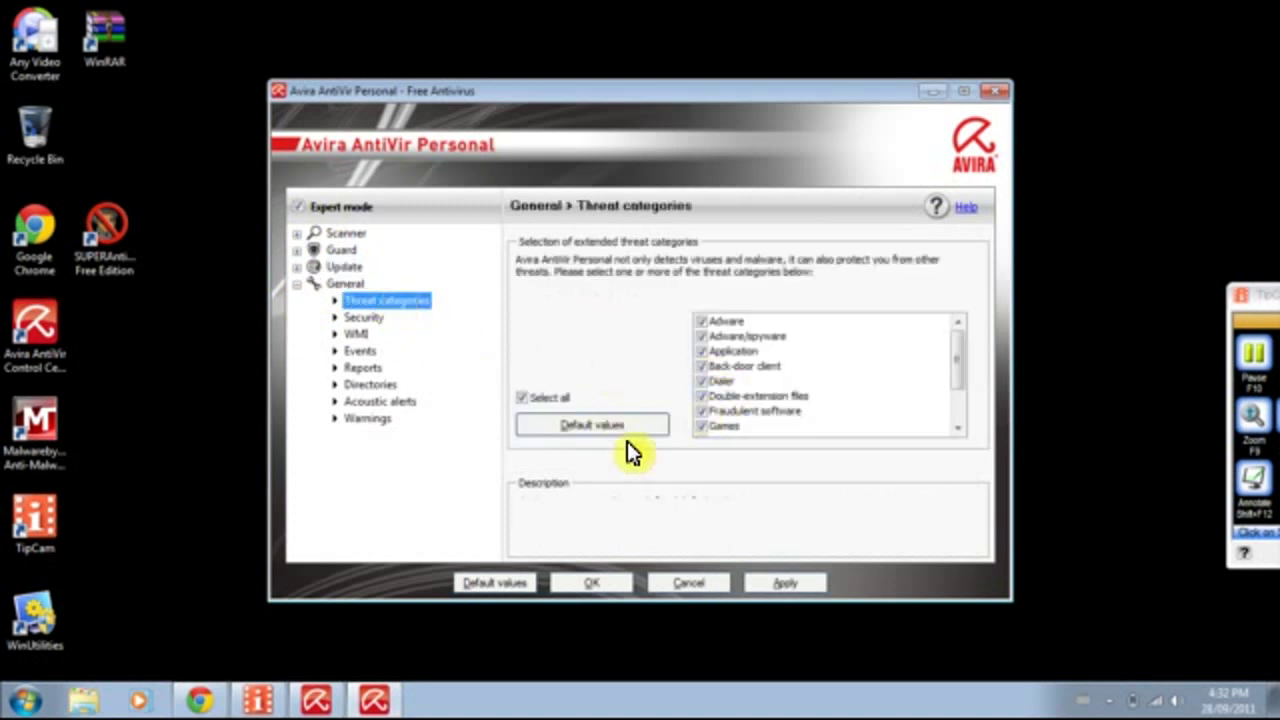
# Turn on Advanced process protection under General > Security and acknowledge the reboot warning.
pyautogui.click(357, 316)
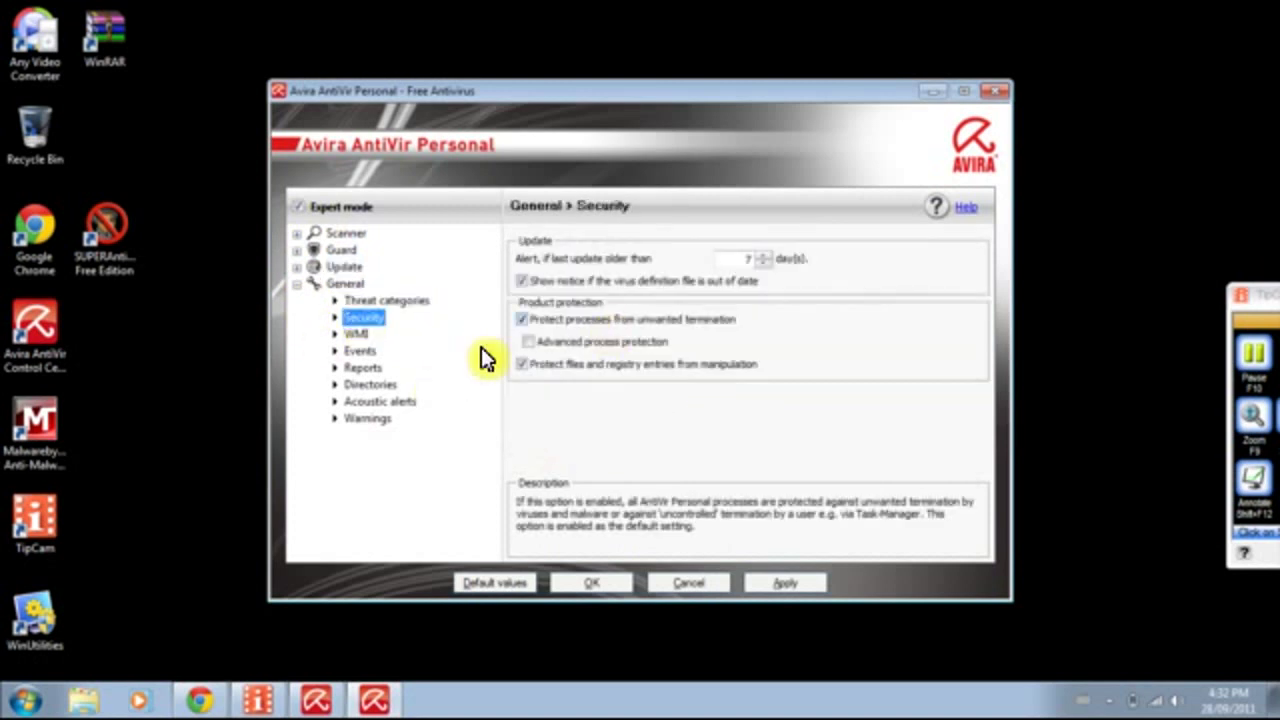
pyautogui.click(537, 345)
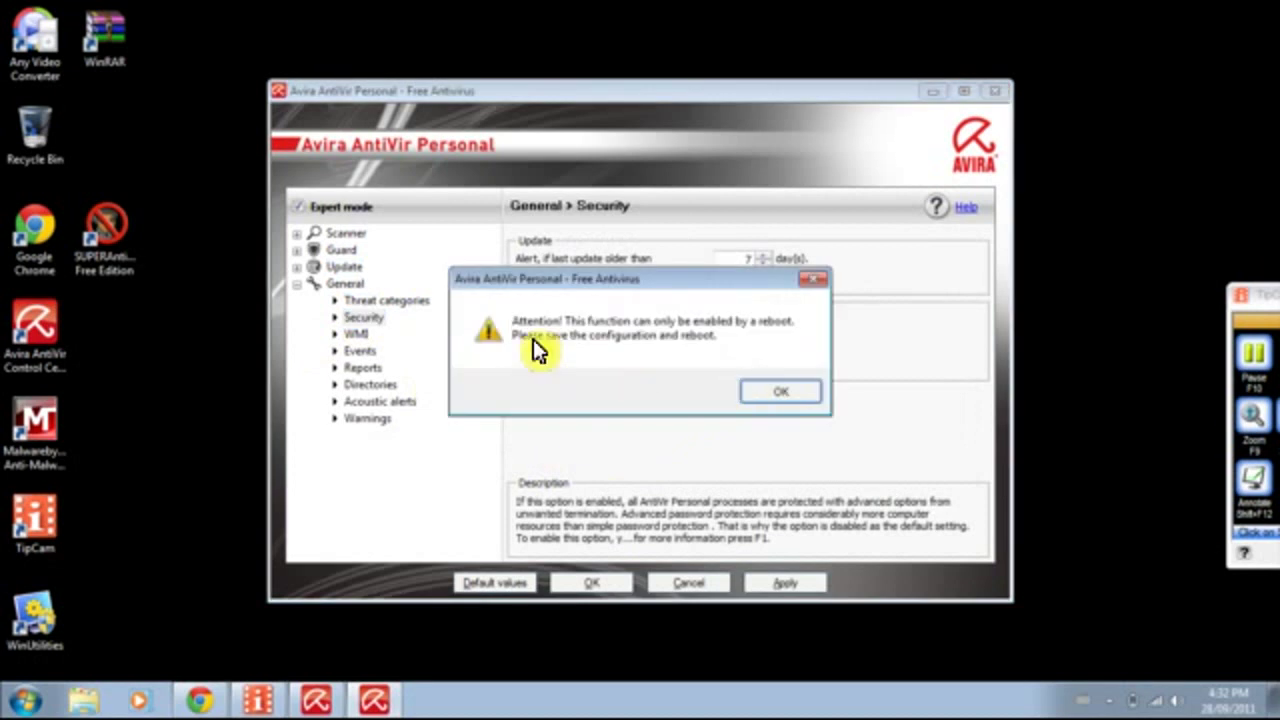
pyautogui.click(778, 392)
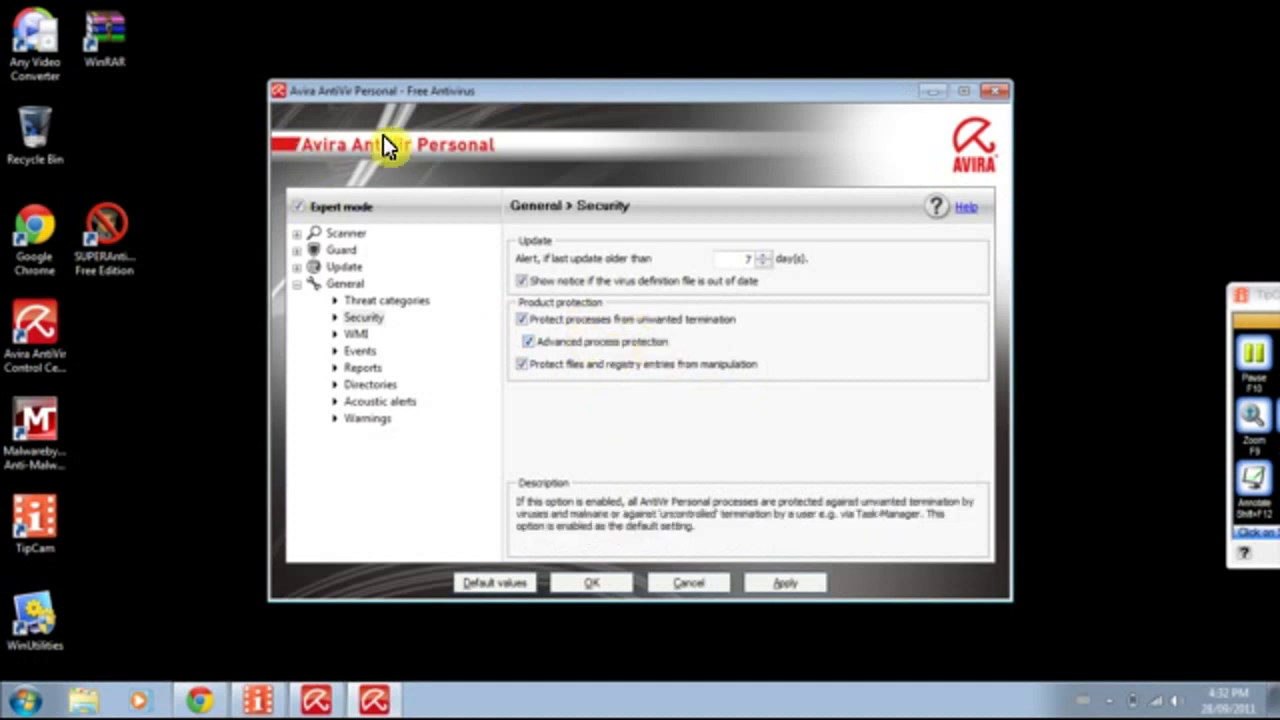
# Look through the remaining General settings pages and apply the configuration changes.
pyautogui.click(350, 334)
pyautogui.click(358, 351)
pyautogui.click(363, 367)
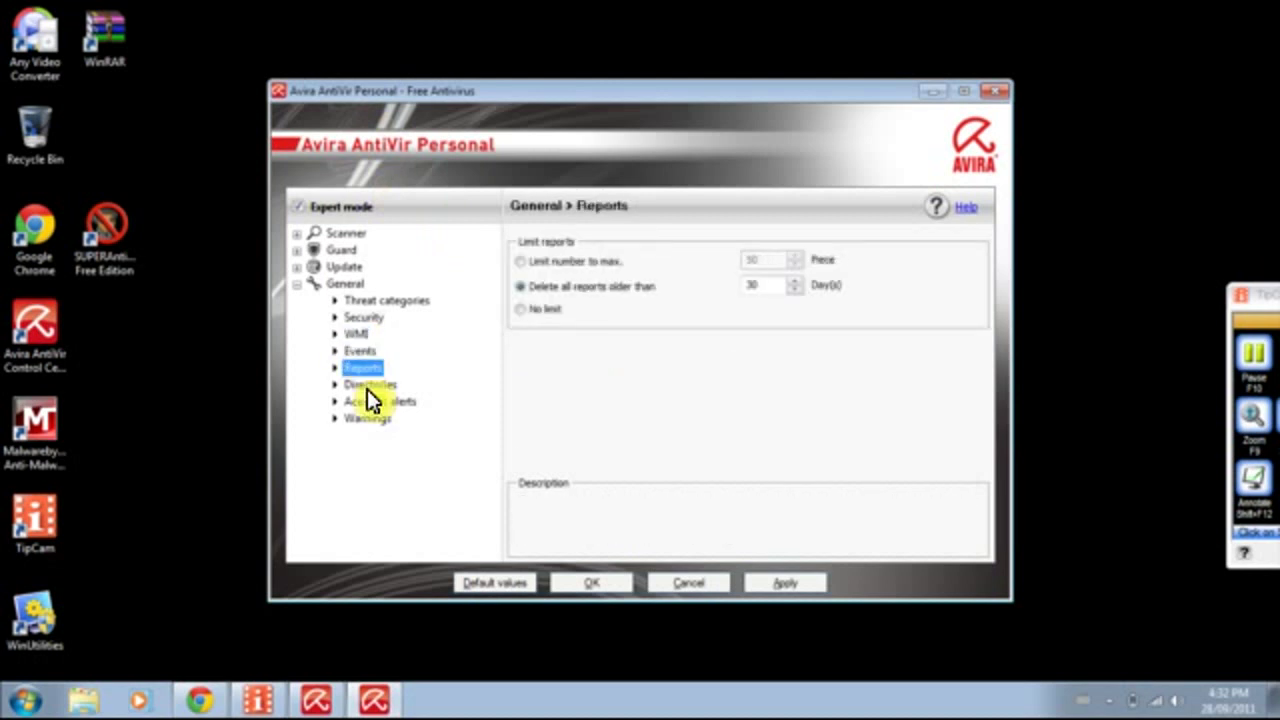
pyautogui.click(368, 384)
pyautogui.click(368, 401)
pyautogui.click(370, 418)
pyautogui.click(373, 398)
pyautogui.click(359, 352)
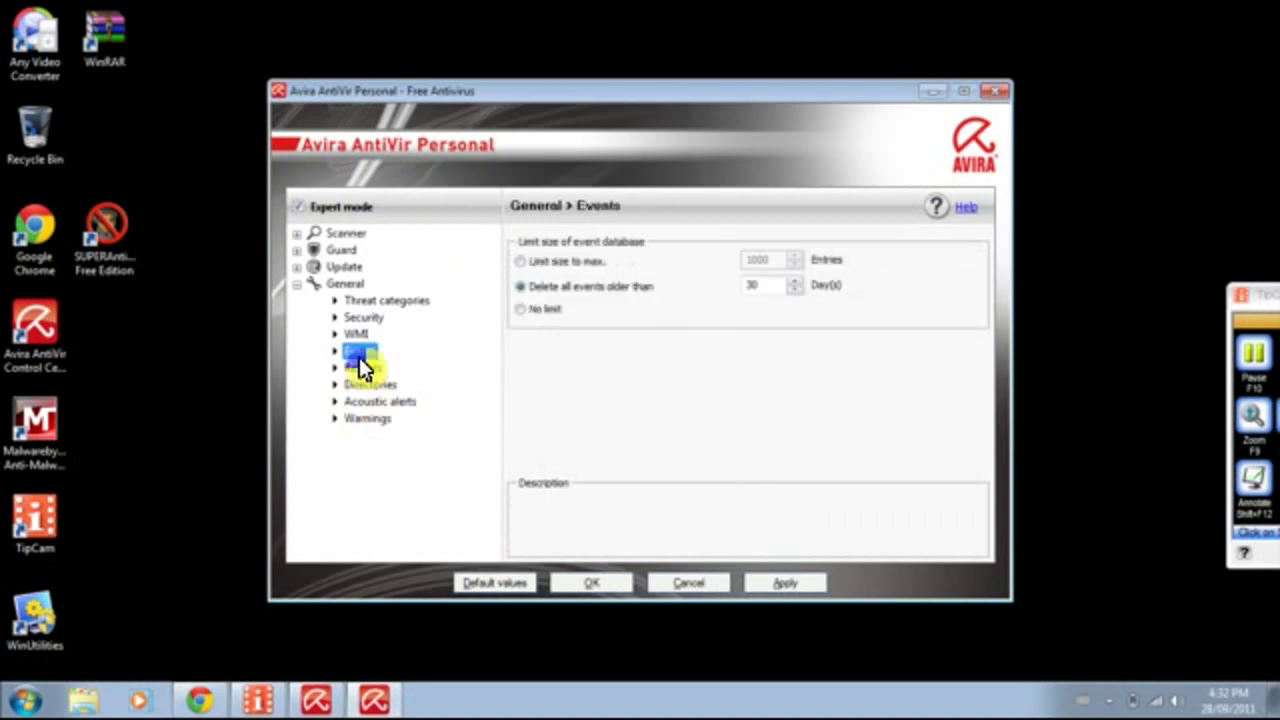
pyautogui.click(356, 336)
pyautogui.doubleClick(328, 288)
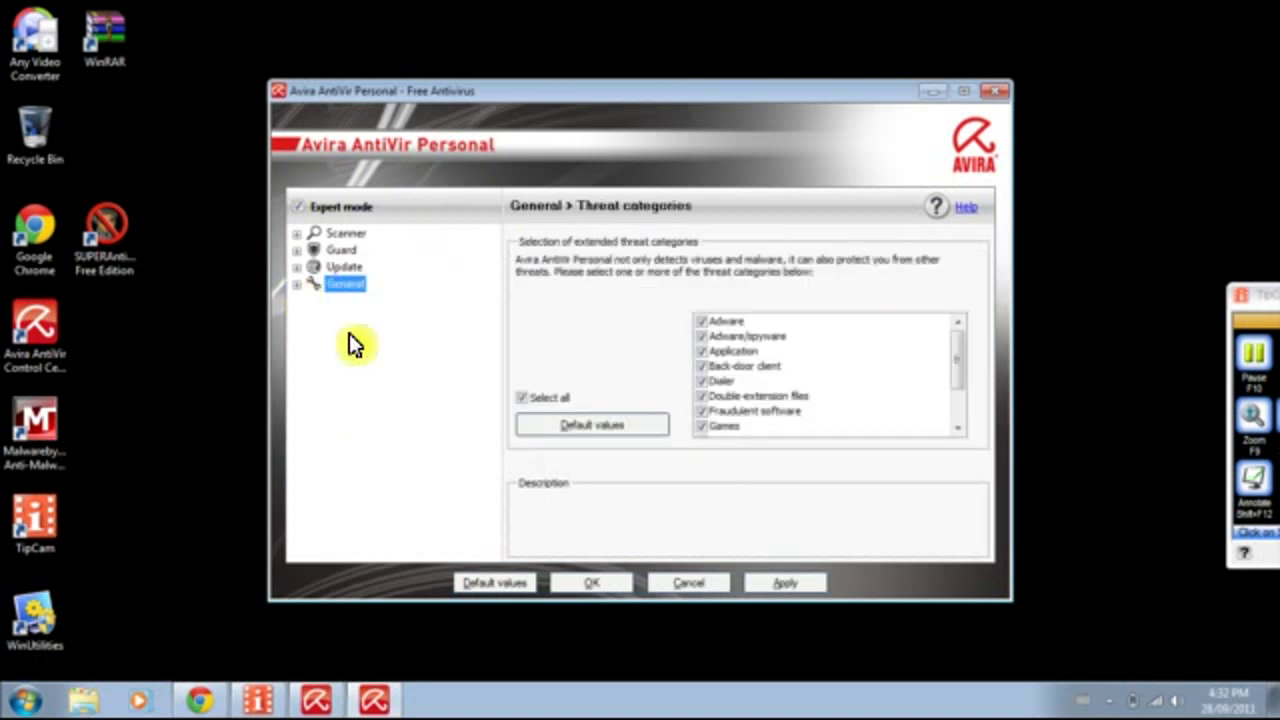
pyautogui.click(790, 585)
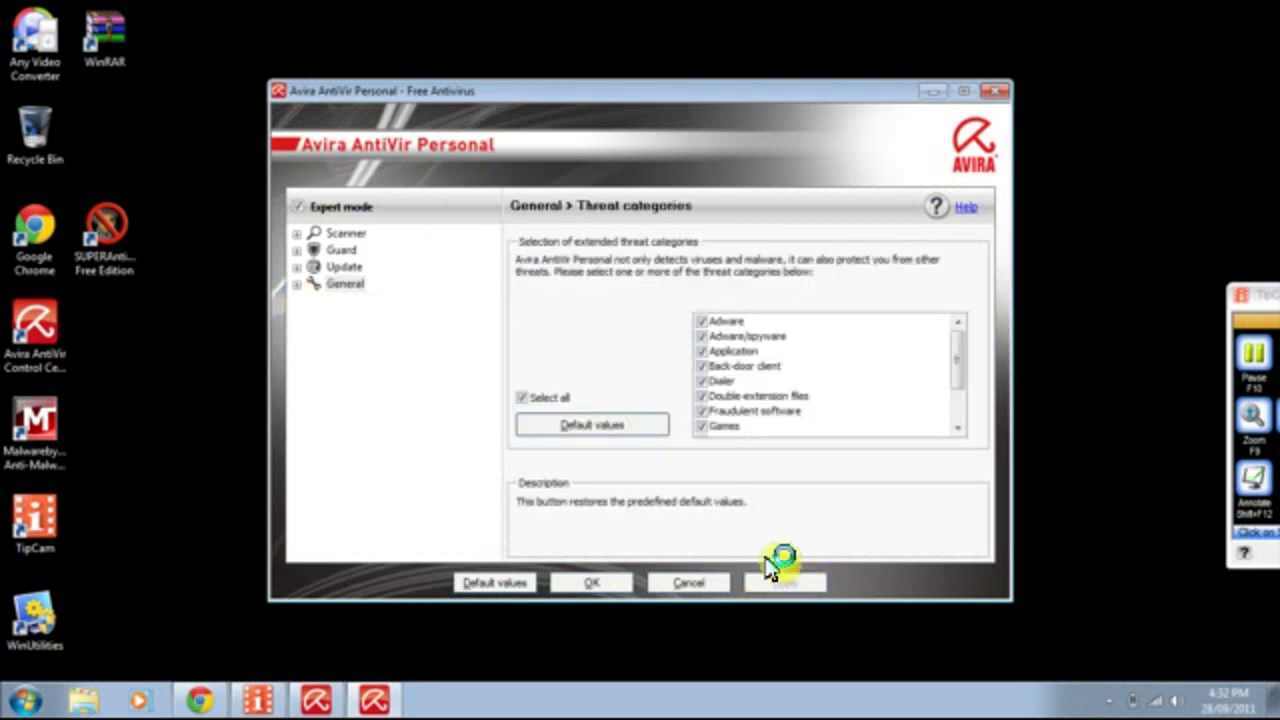
# Save and close the configuration, then start a product update from the Update menu.
pyautogui.click(594, 585)
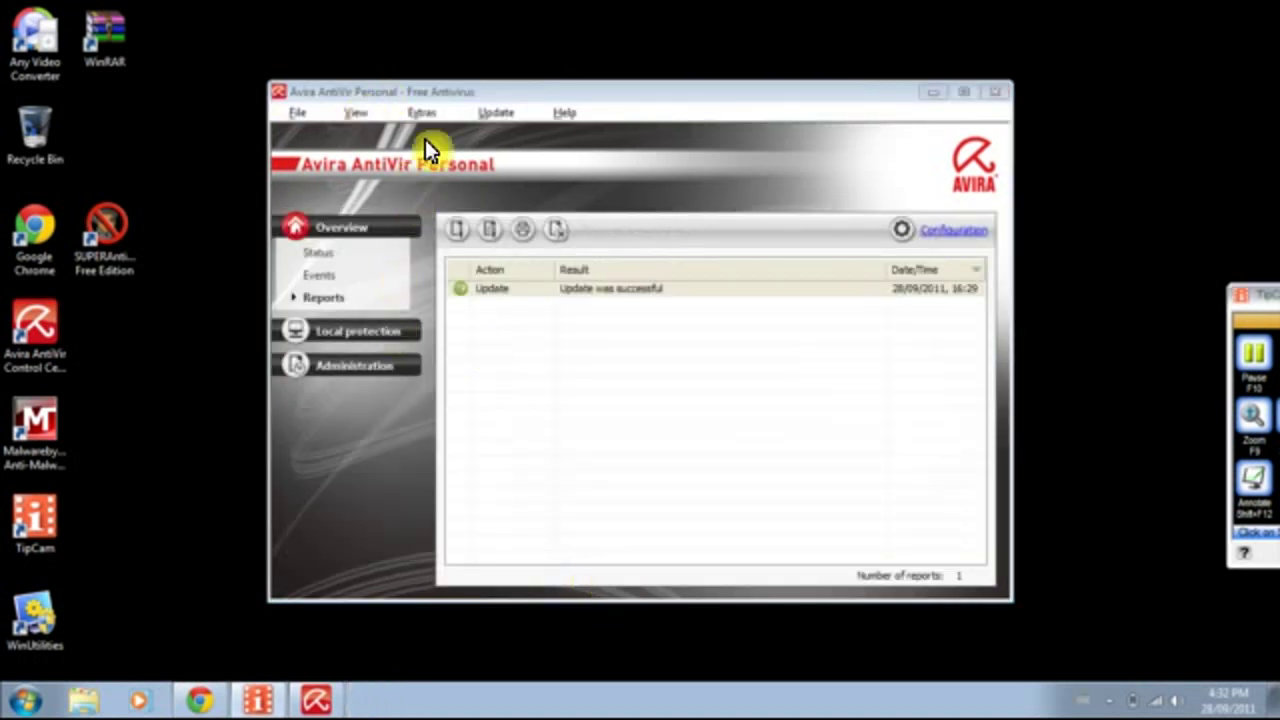
pyautogui.click(289, 113)
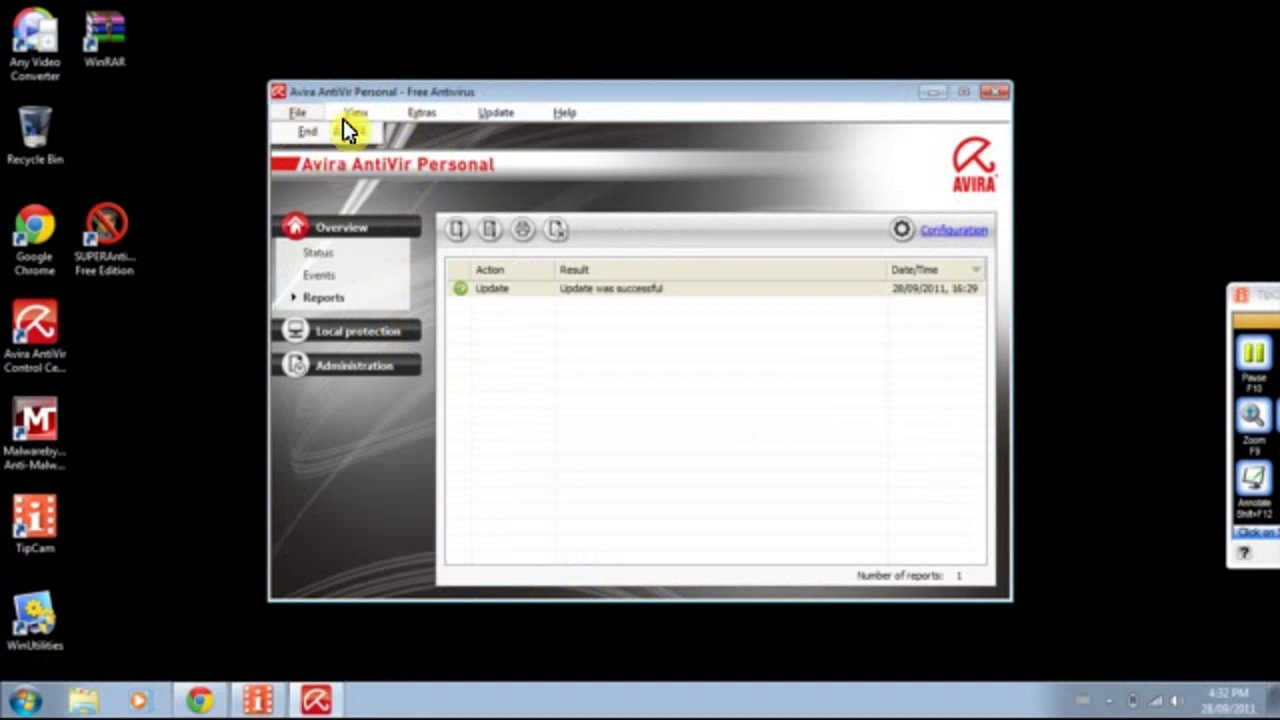
pyautogui.moveTo(349, 113)
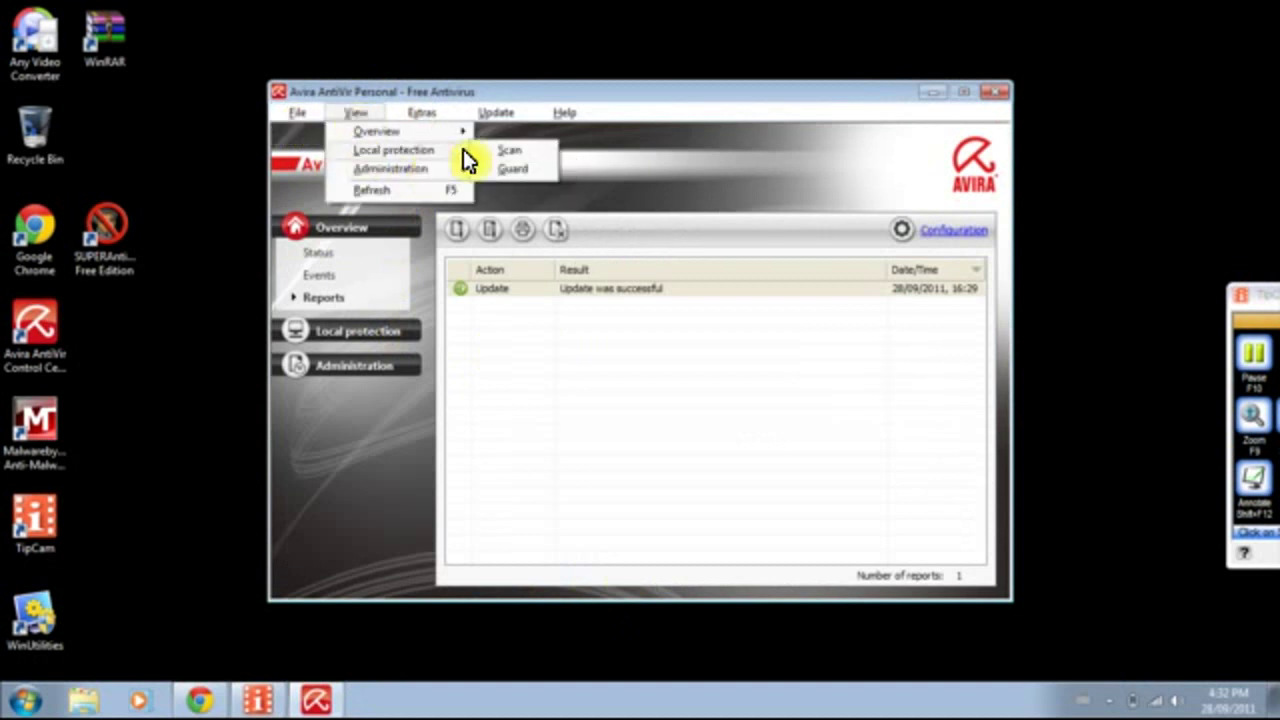
pyautogui.moveTo(411, 115)
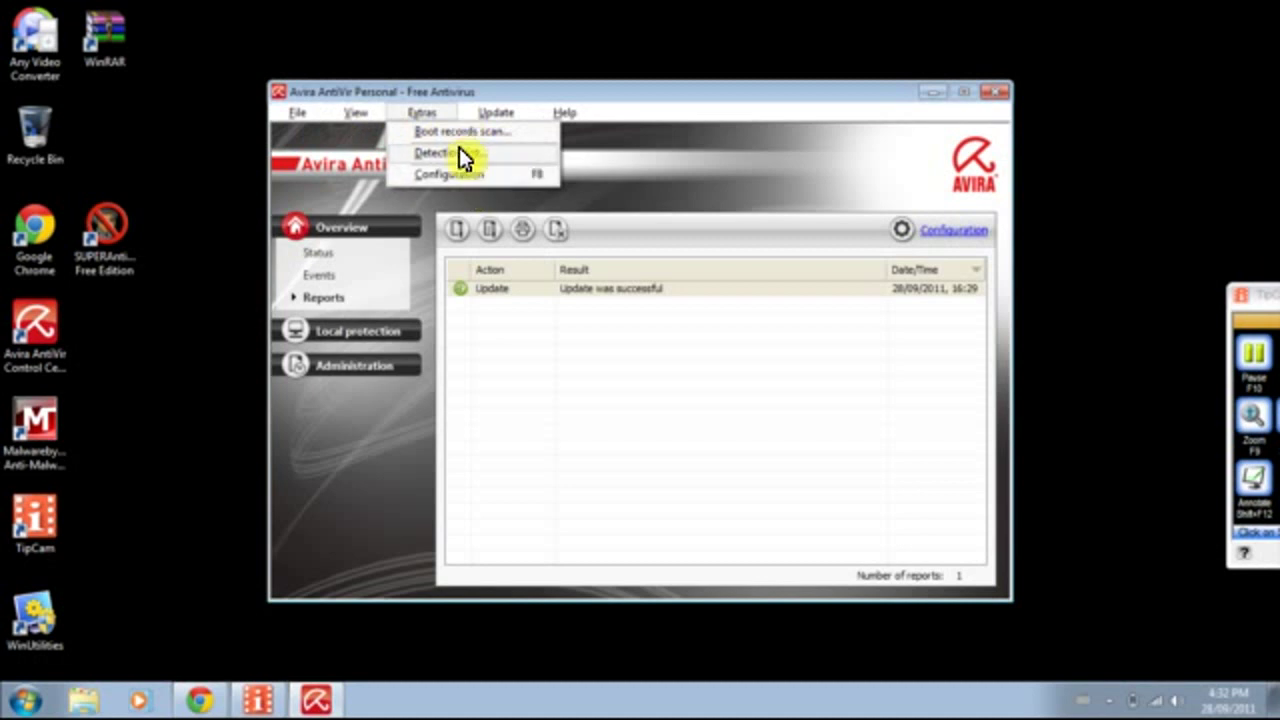
pyautogui.moveTo(495, 118)
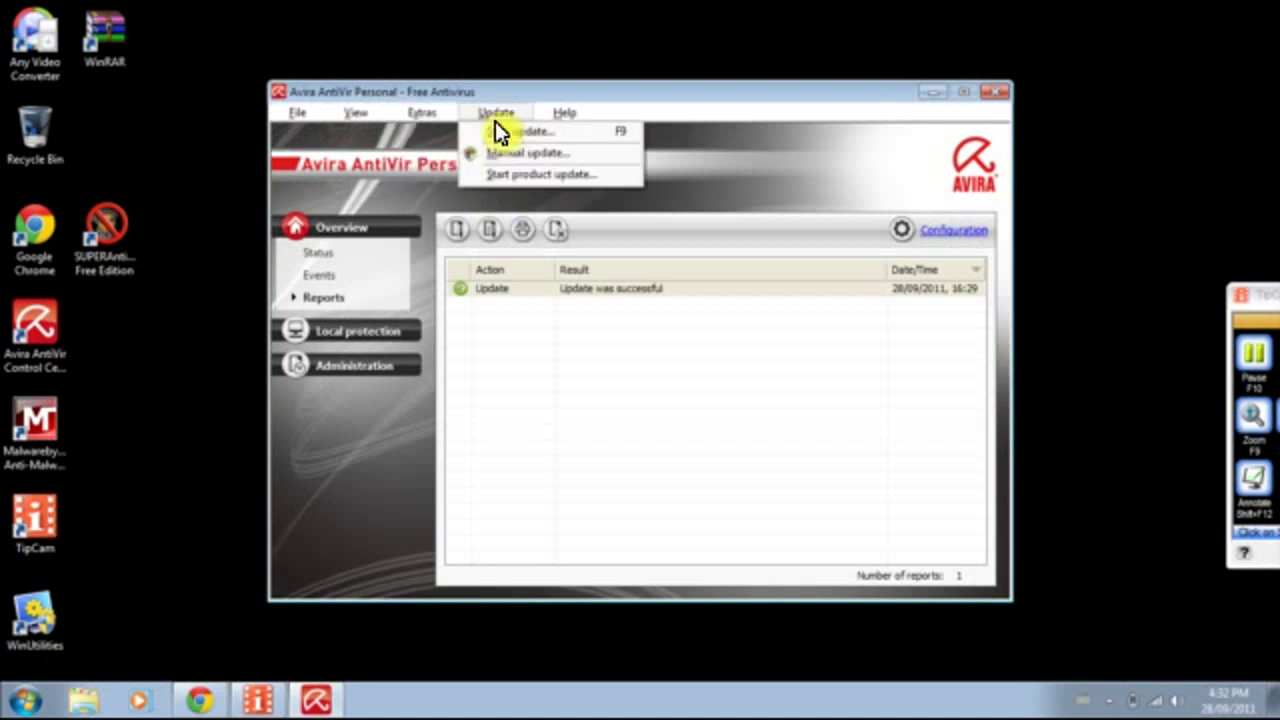
pyautogui.click(517, 174)
pyautogui.click(561, 370)
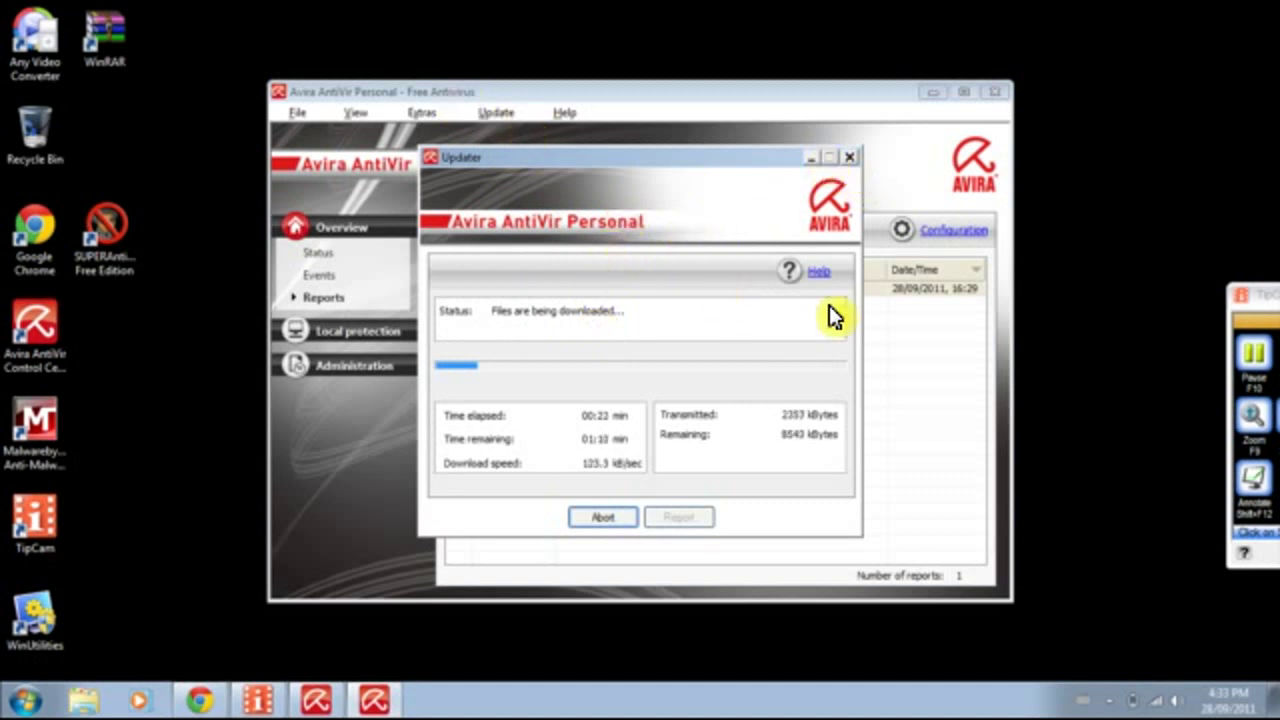
# Wait for the product update to complete with 86 files successfully updated.
pyautogui.moveTo(1213, 295)
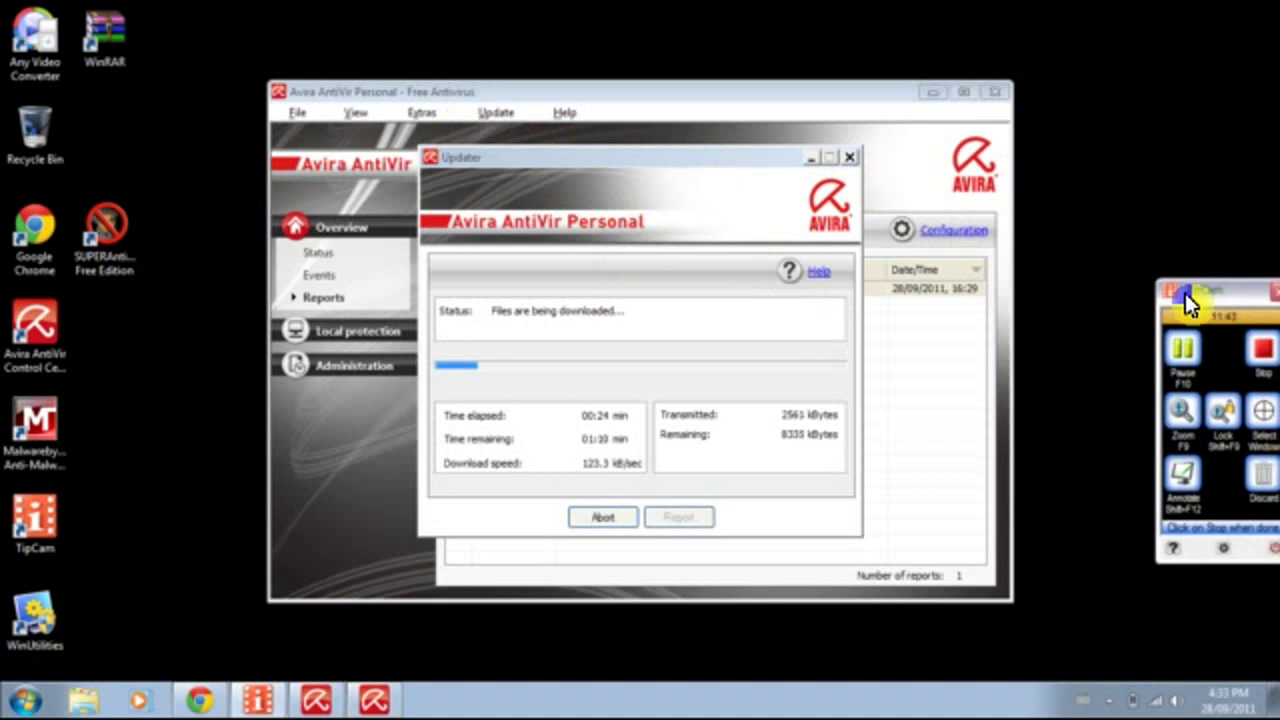
pyautogui.moveTo(1185, 293); pyautogui.dragTo(1266, 303)
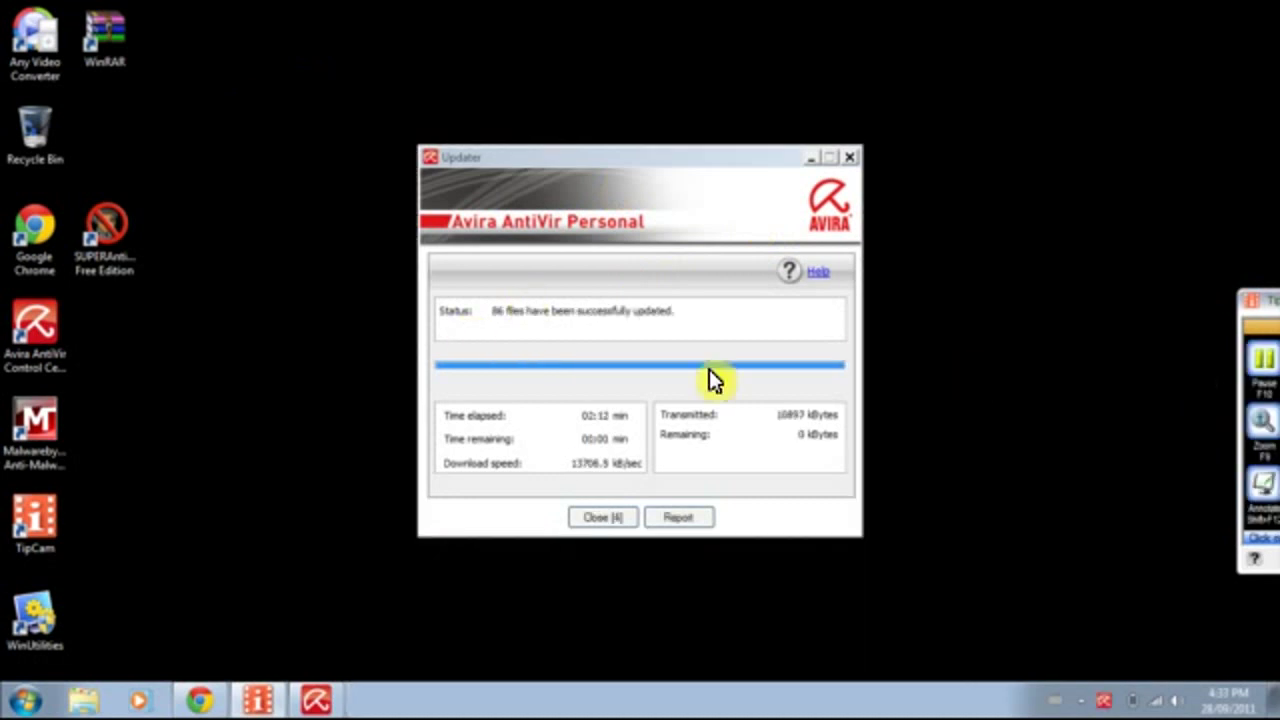
# Close the finished Avira Updater so the System restart prompt appears.
pyautogui.click(617, 521)
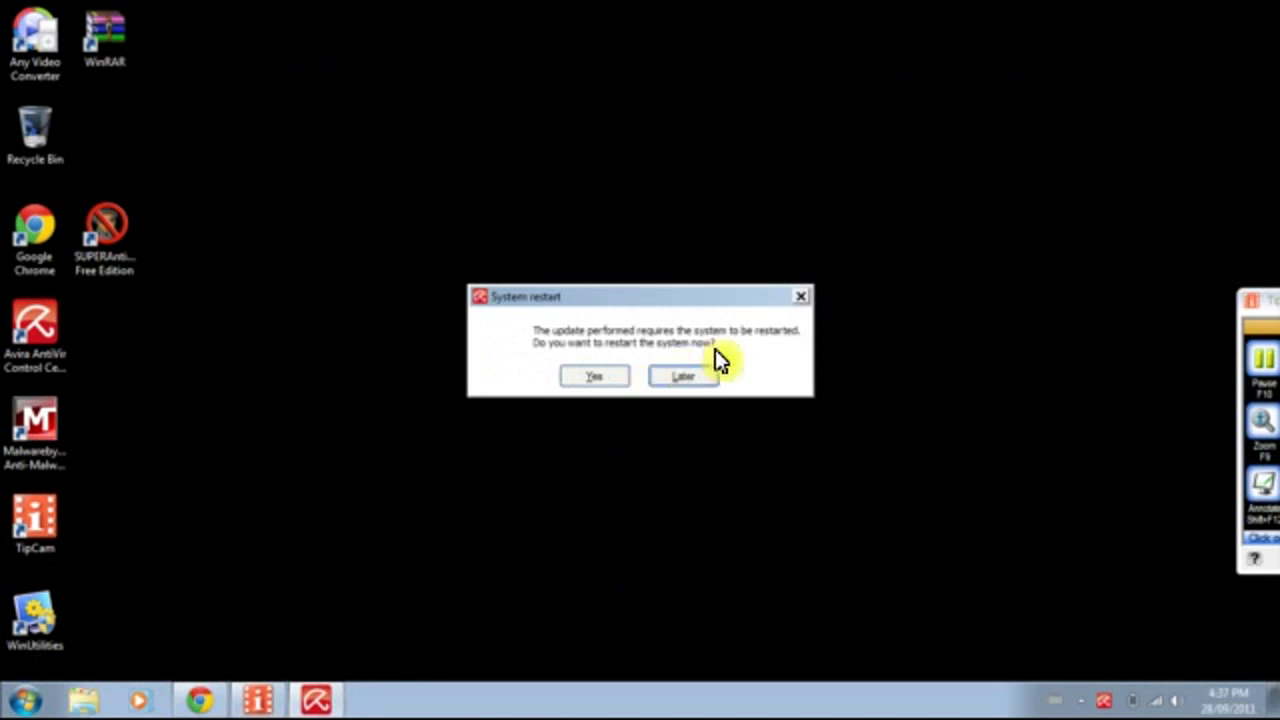
pyautogui.click(600, 376)
# Postpone the system restart until later and launch the Avira Control Center from its desktop shortcut.
pyautogui.click(683, 385)
pyautogui.click(40, 345)
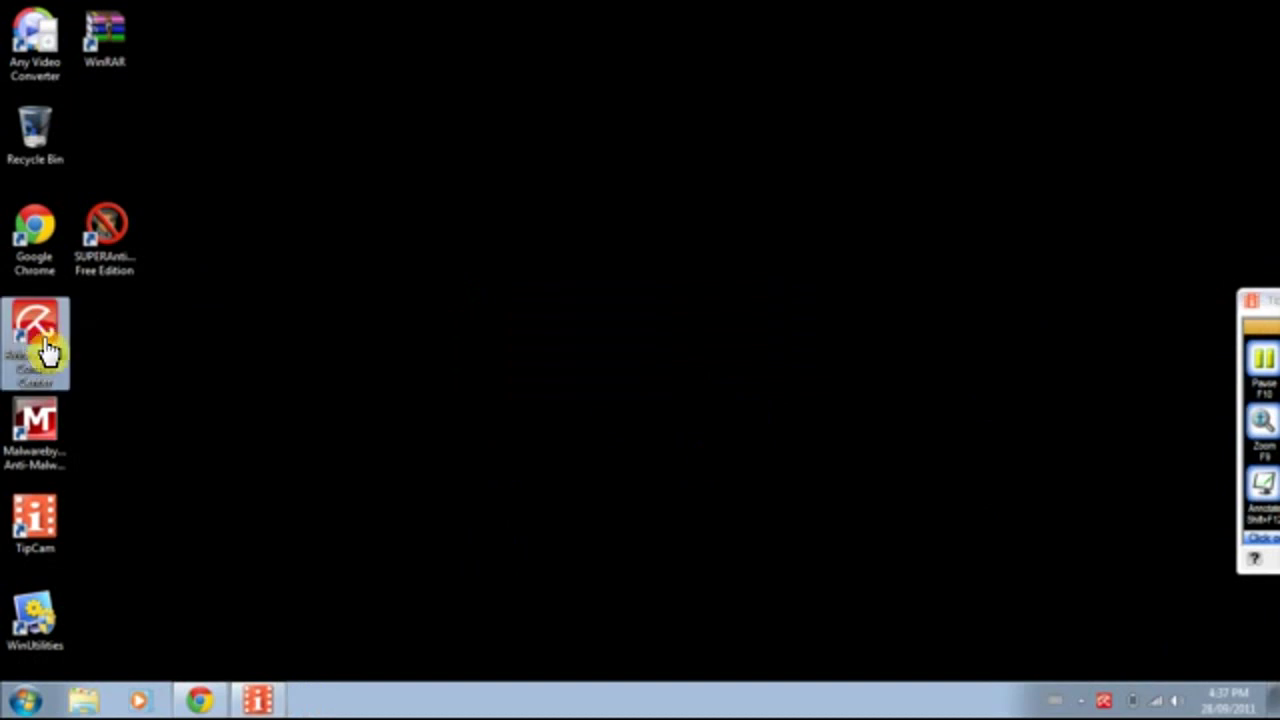
pyautogui.click(340, 421)
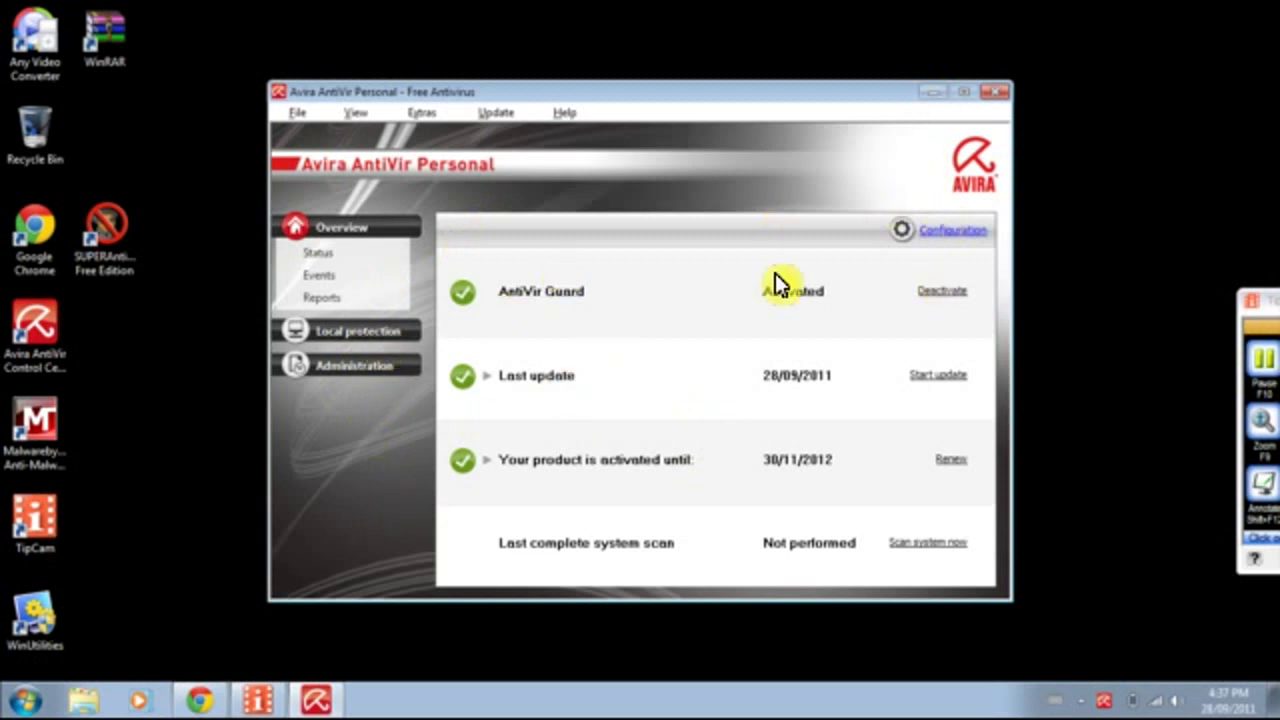
# Close the Control Center once Guard, last update and activation show green.
pyautogui.click(1000, 93)
pyautogui.moveTo(1269, 306); pyautogui.dragTo(1279, 311)
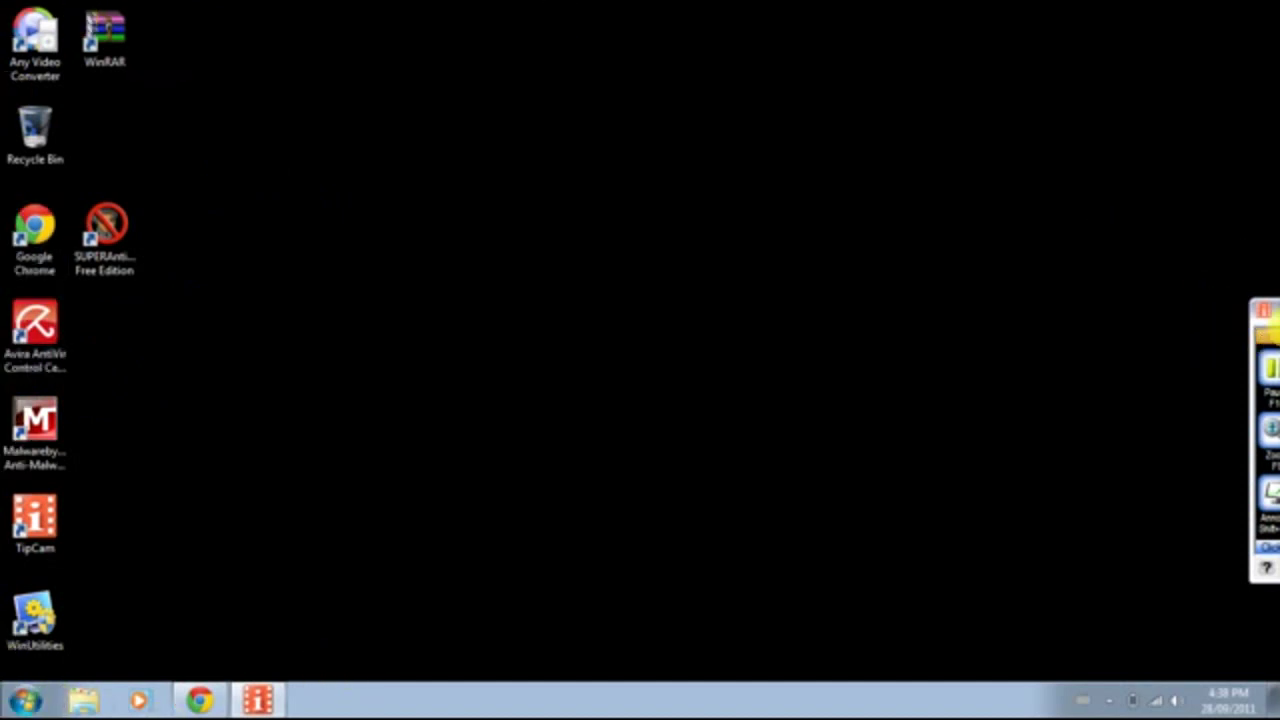
pyautogui.moveTo(1206, 309); pyautogui.dragTo(1249, 309)
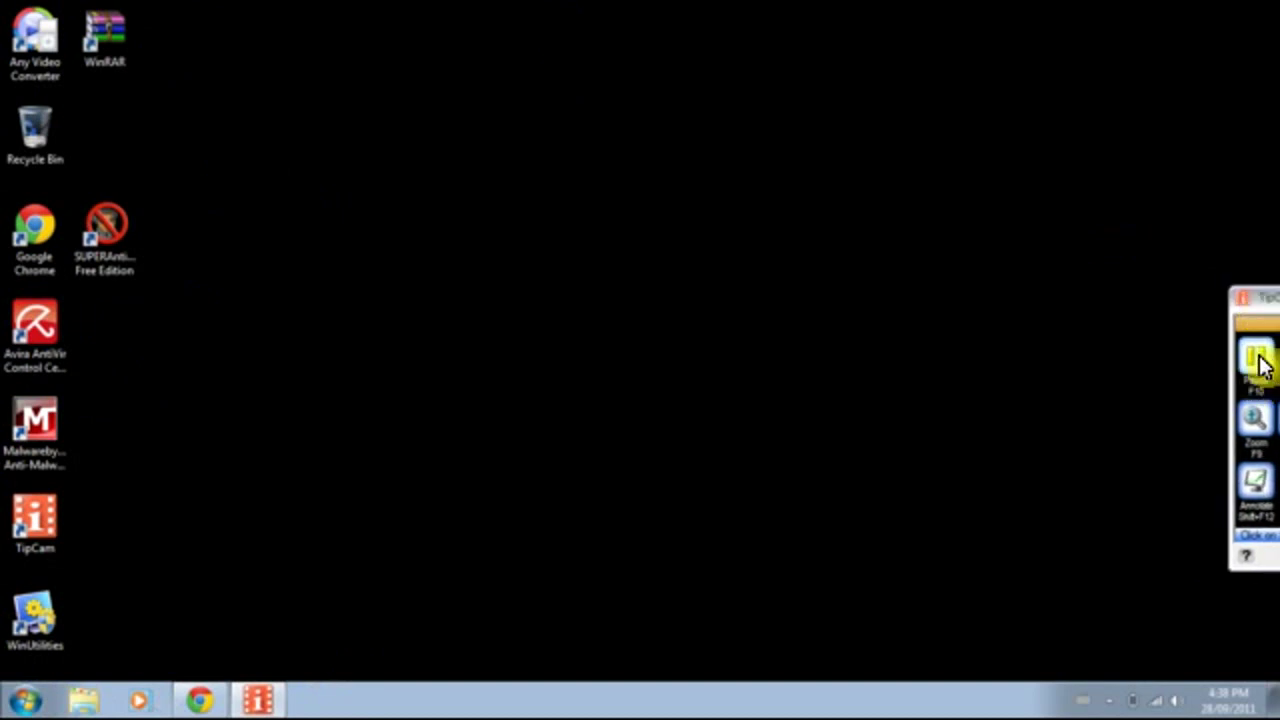